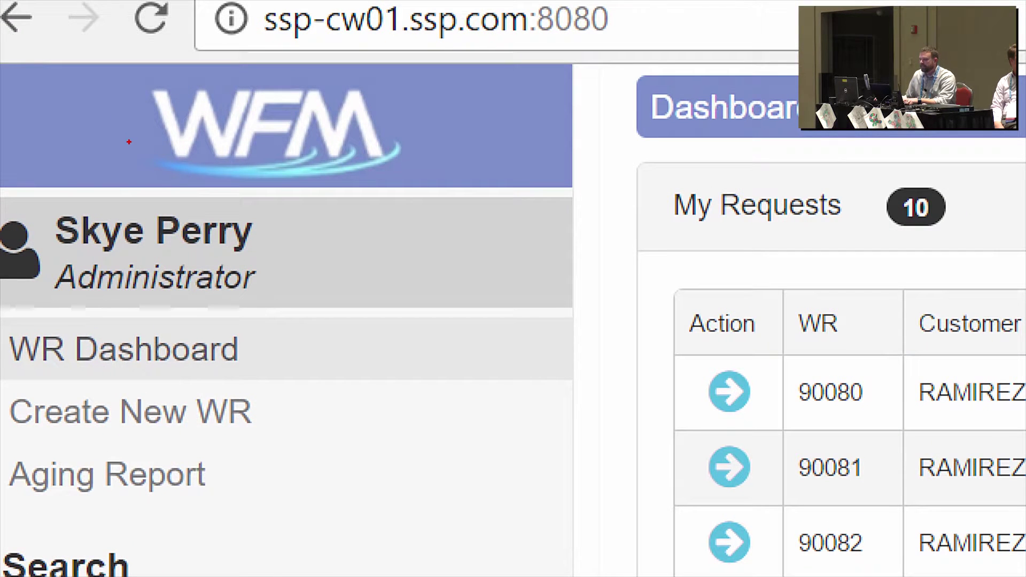
Step: Open the Compatible Units page under WFM Configuration in the left sidebar
left_click_drag(238, 192, 459, 99)
left_click_drag(292, 269, 555, 241)
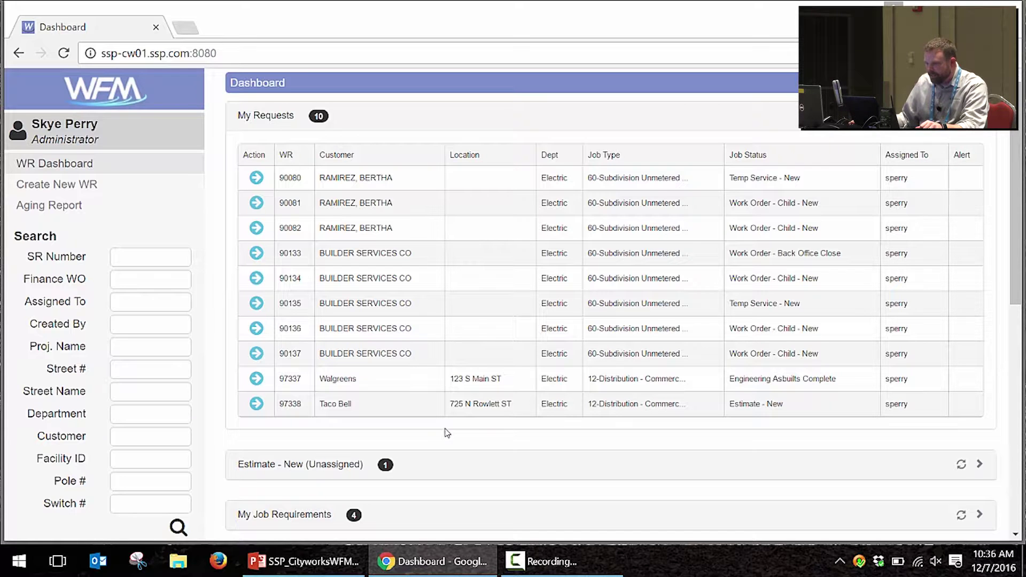
scroll(389, 428, "down", 5)
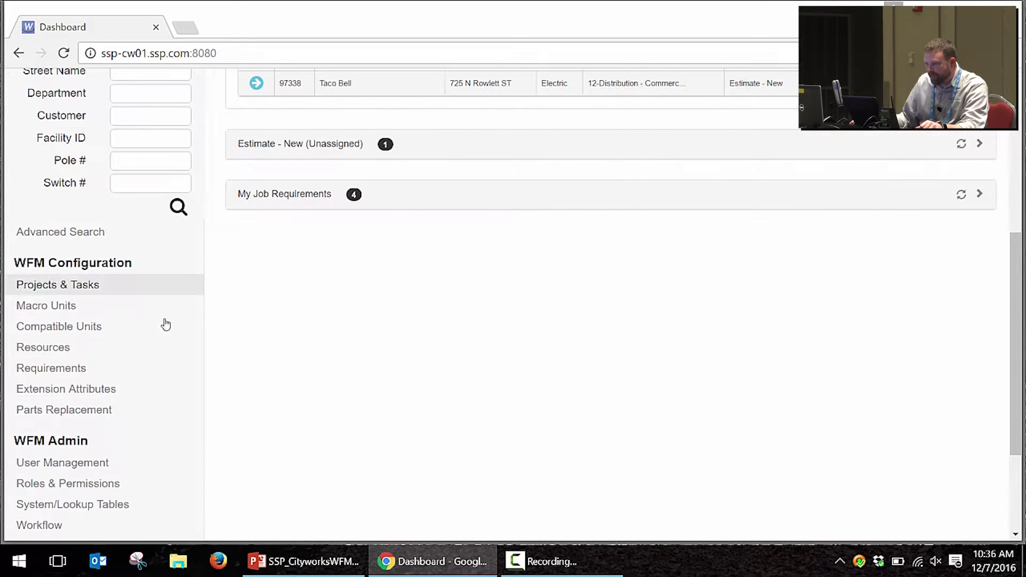
left_click(98, 328)
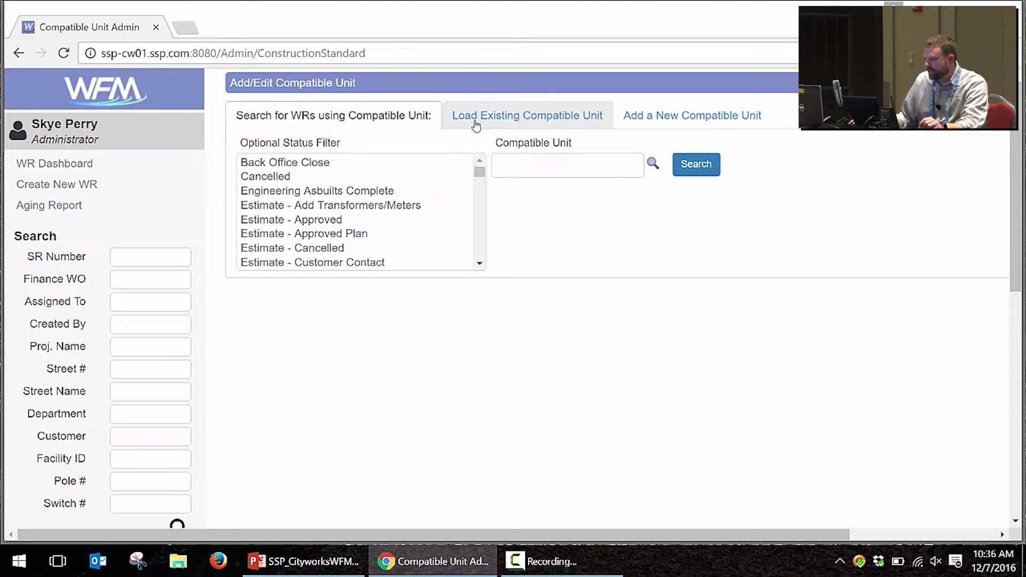
Step: Search for compatible unit OH-1600 under Load Existing and load its details
left_click(474, 122)
left_click(420, 154)
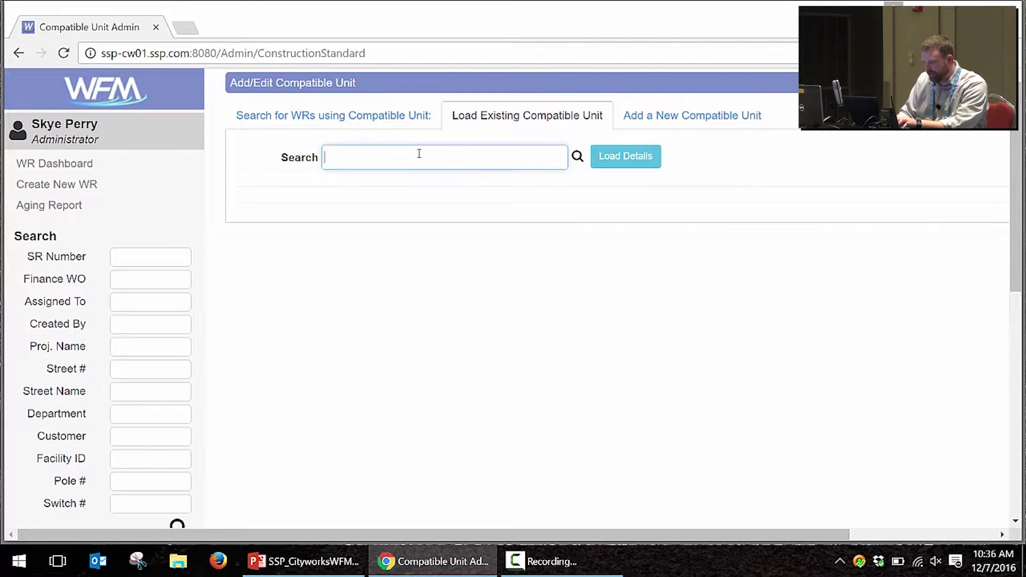
type("oh")
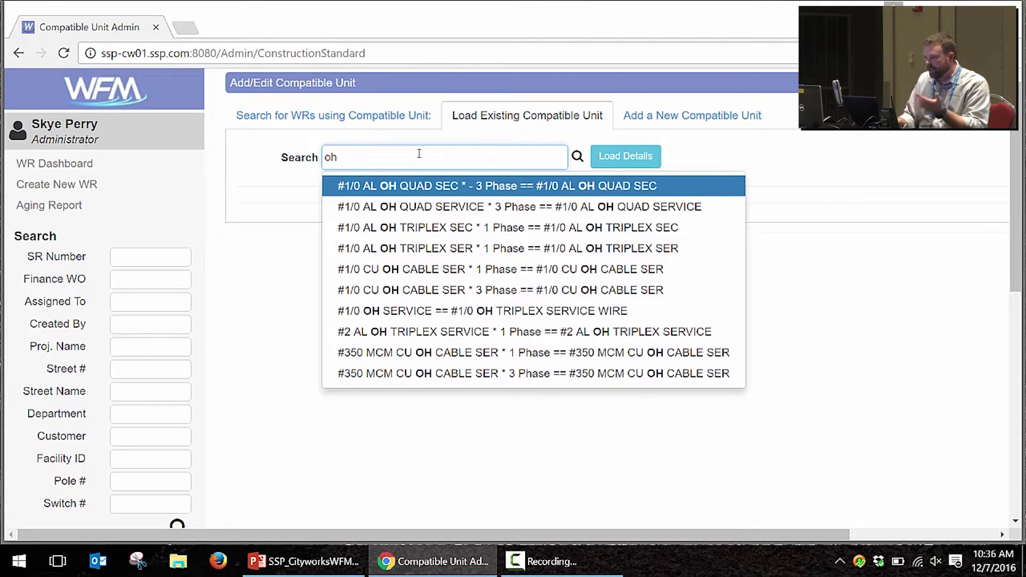
type("-1600")
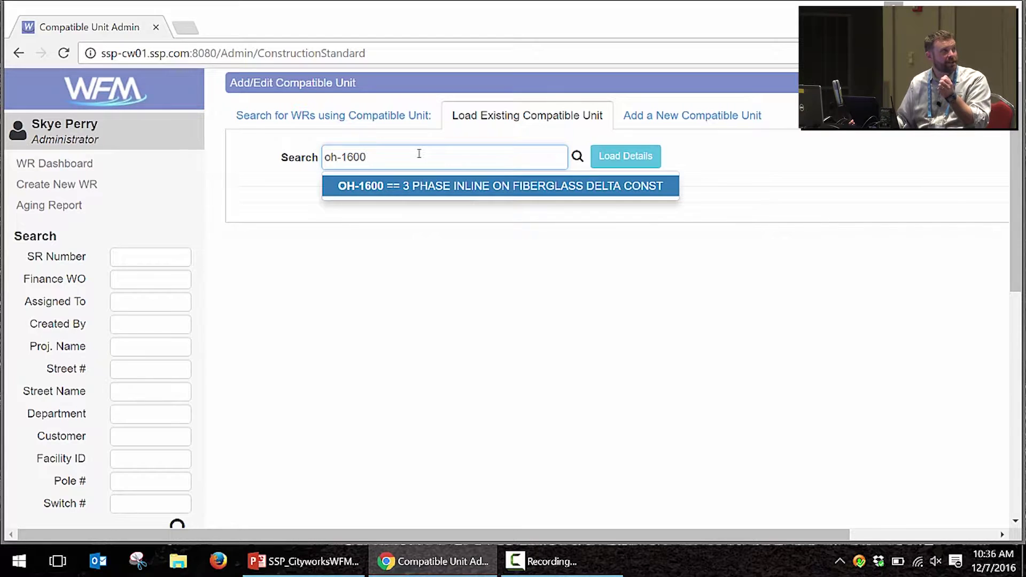
left_click(441, 185)
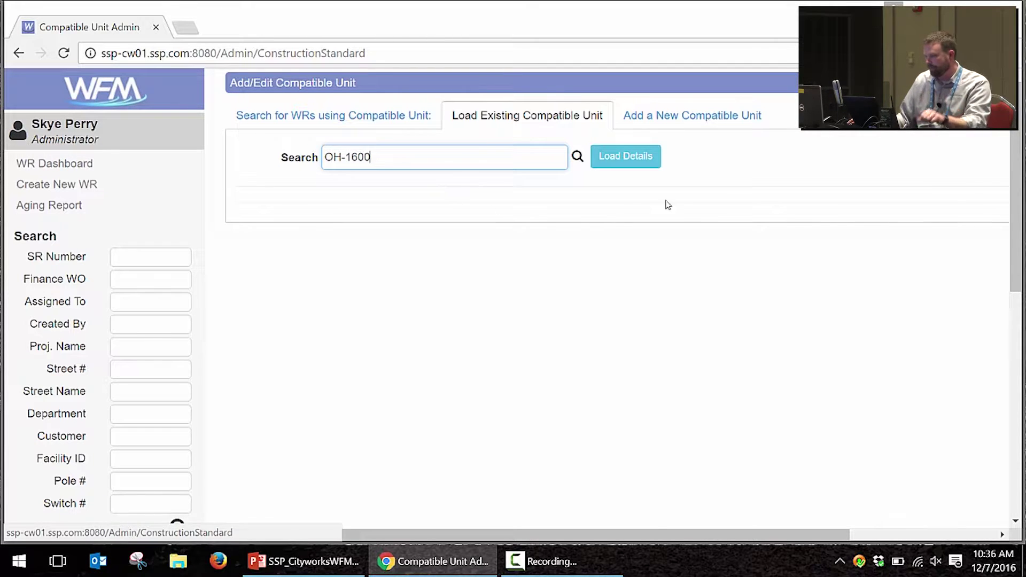
left_click(624, 157)
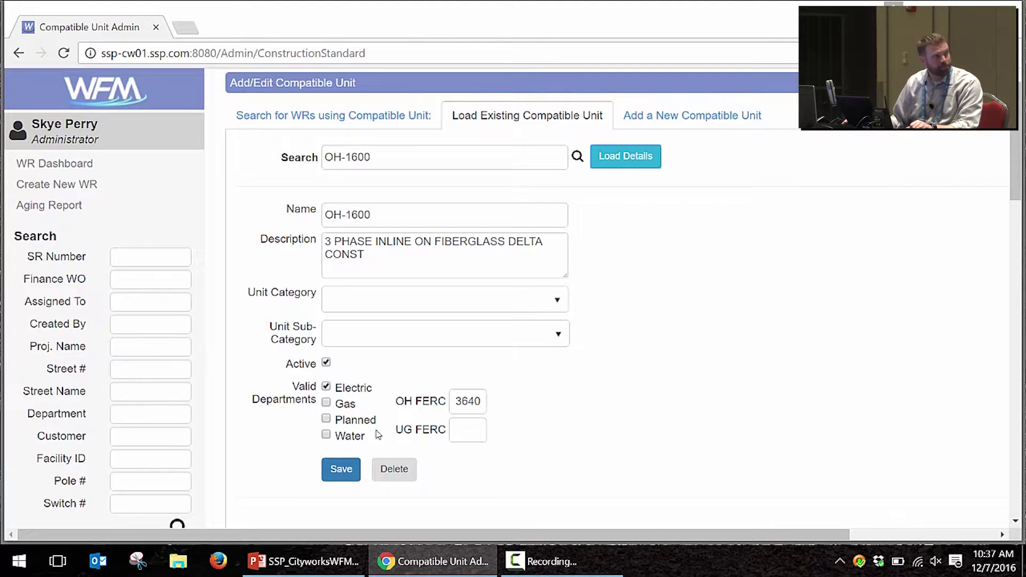
Step: Review OH-1600's Materials, Equipment and Labor cost sections
scroll(628, 340, "down", 10)
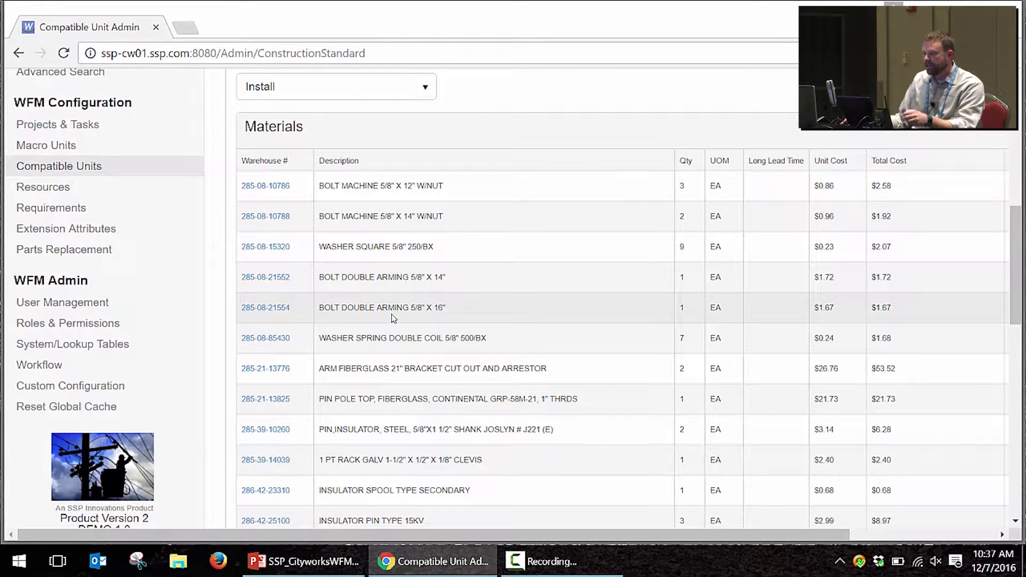
scroll(393, 318, "down", 10)
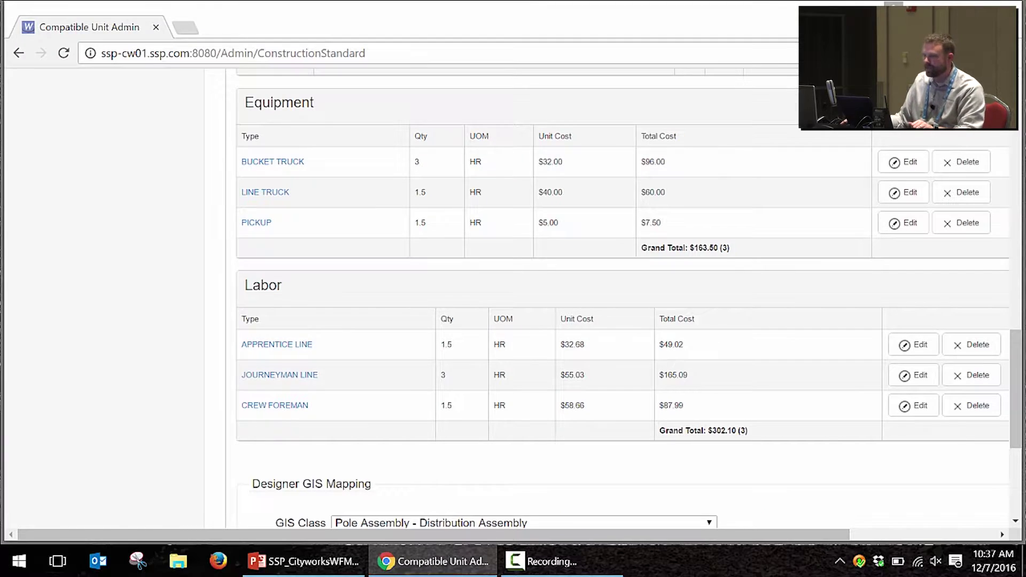
scroll(74, 187, "up", 10)
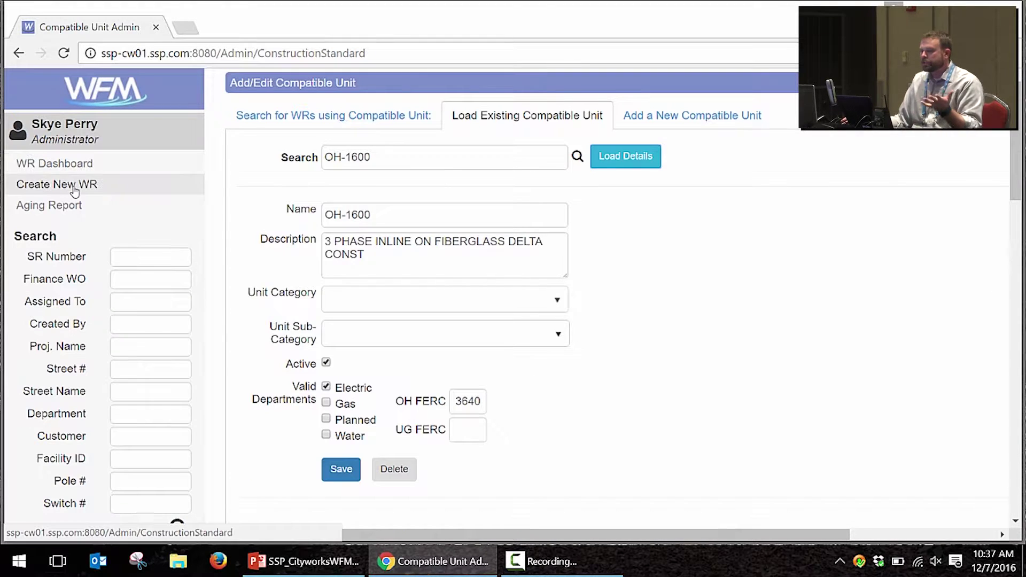
Step: Create a work request: 19-Distribution - OH Residential (00103), Electric, budget 1A2, charge code 1-001-2
left_click(73, 187)
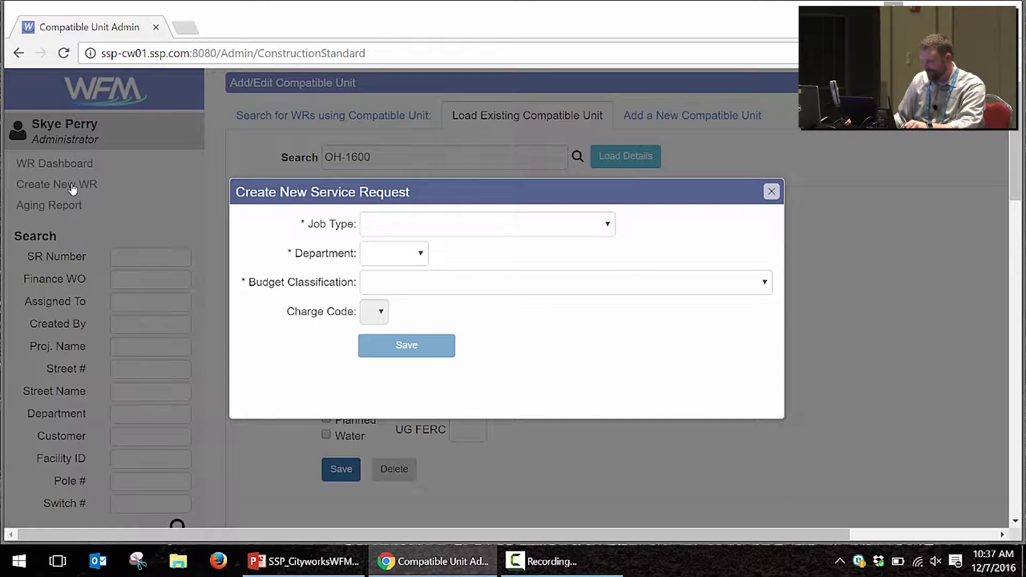
left_click(567, 233)
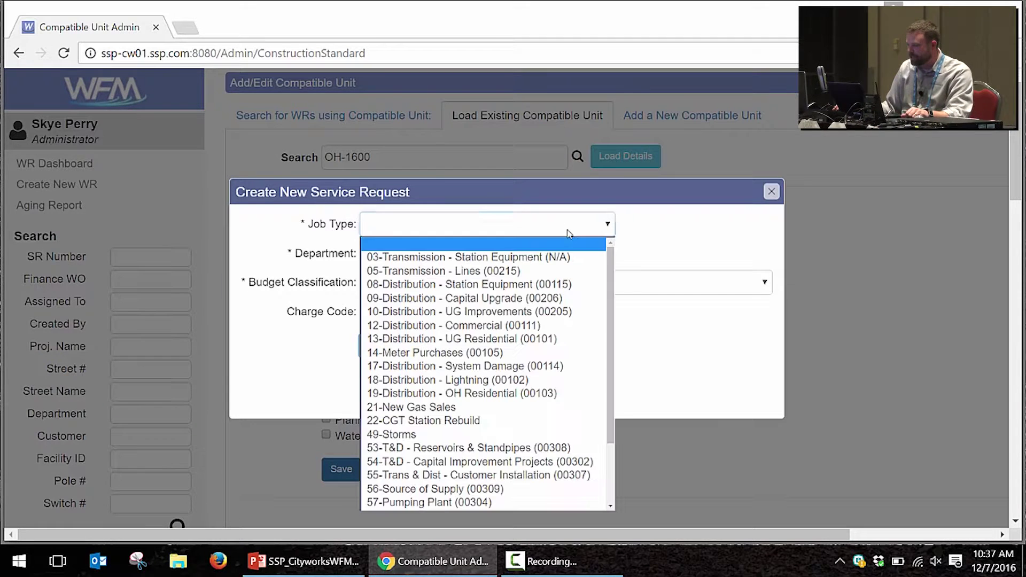
left_click(497, 394)
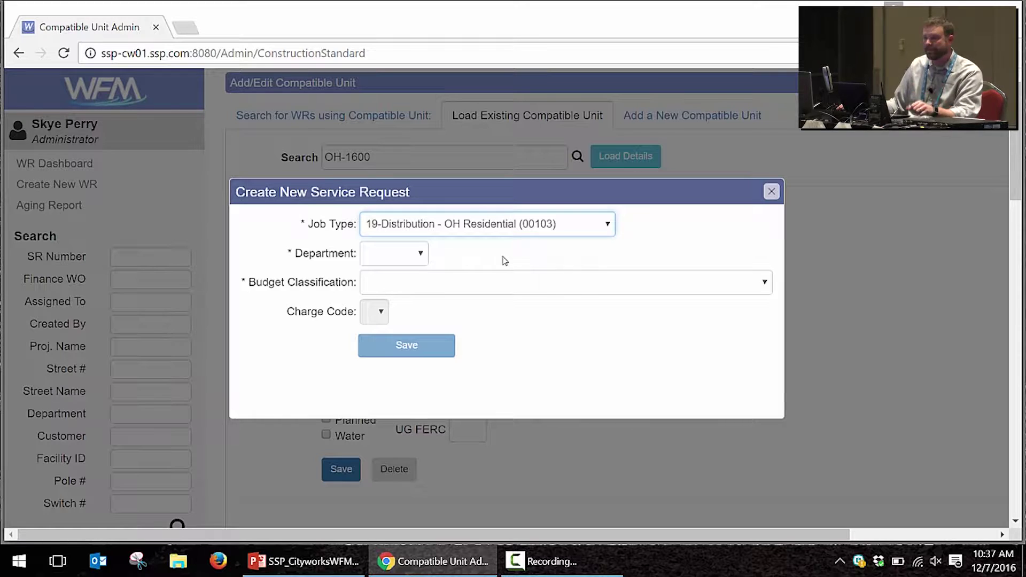
left_click(420, 253)
left_click(417, 282)
left_click(442, 288)
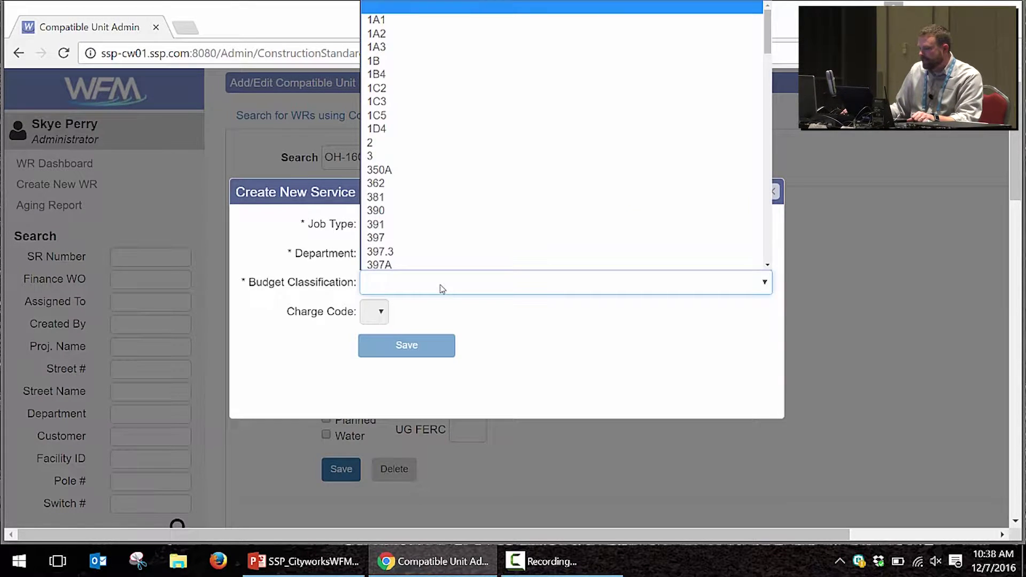
left_click(451, 34)
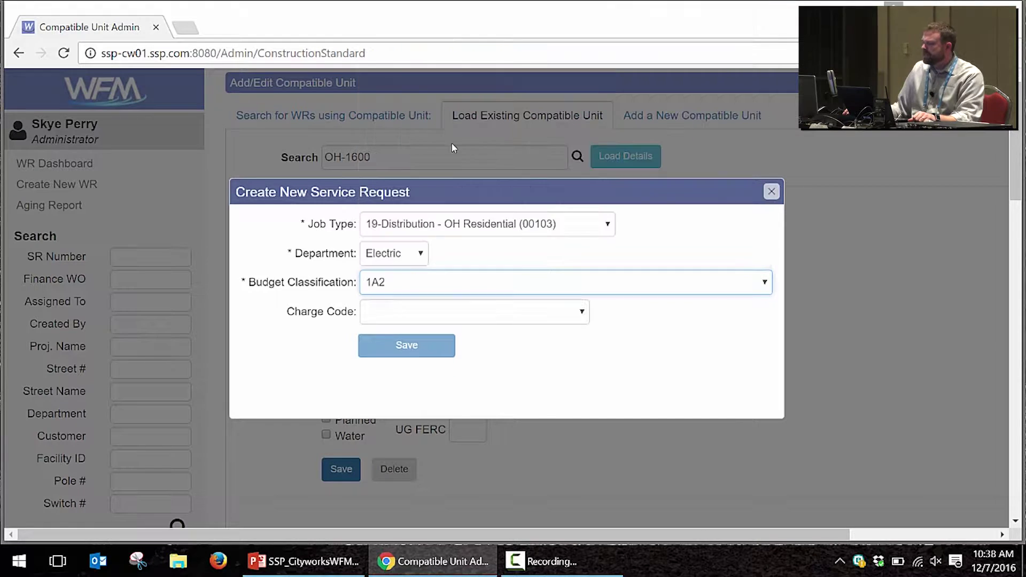
left_click(414, 312)
left_click(477, 347)
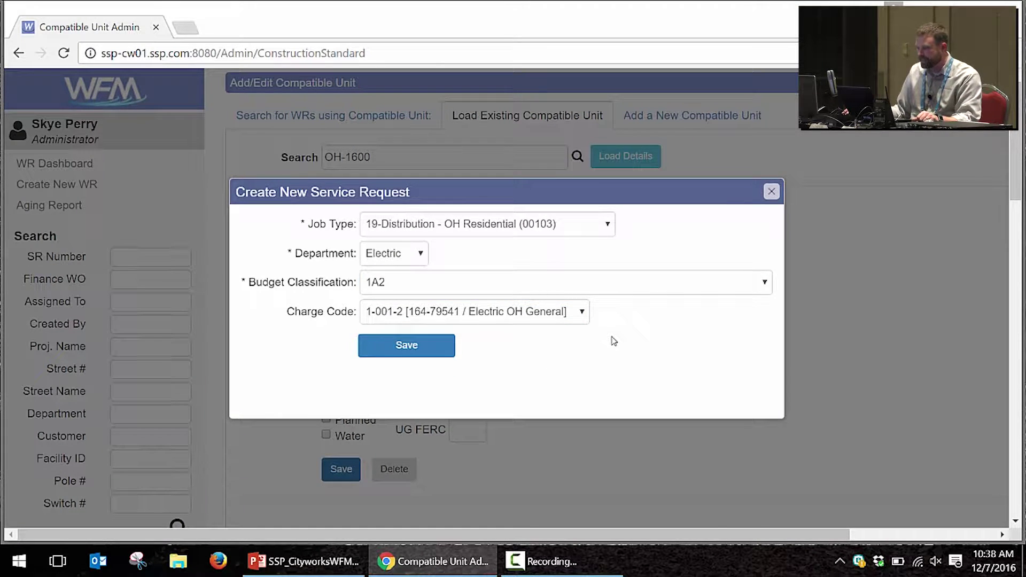
left_click(391, 347)
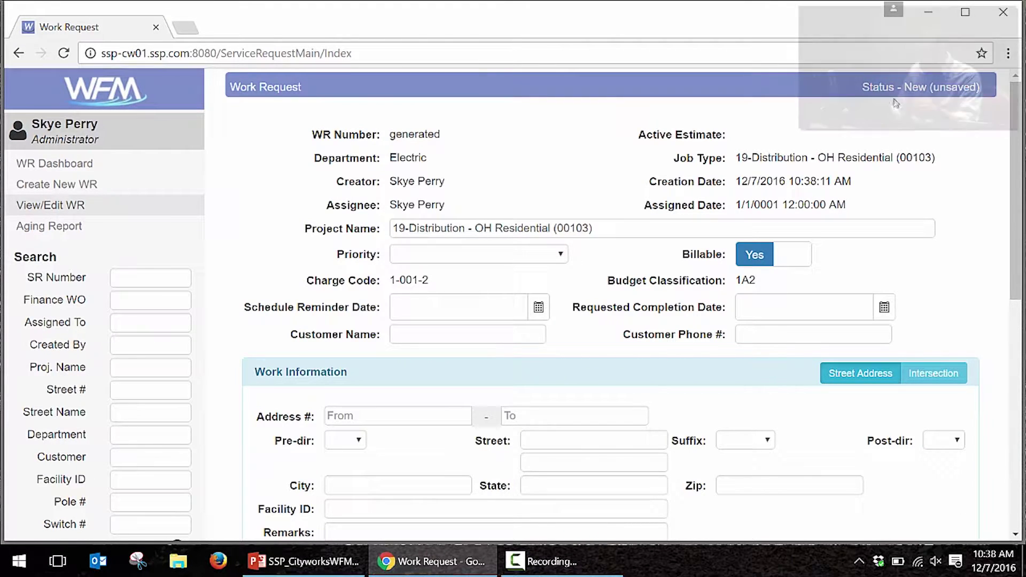
Step: Set priority to within 30 days and fill in the suggested customer name and phone
left_click(523, 255)
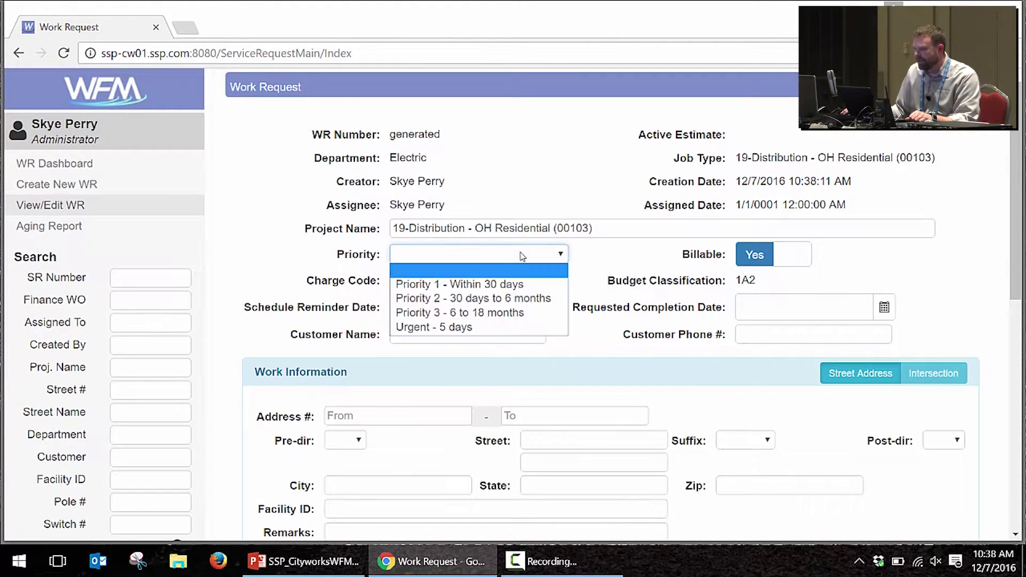
left_click(515, 283)
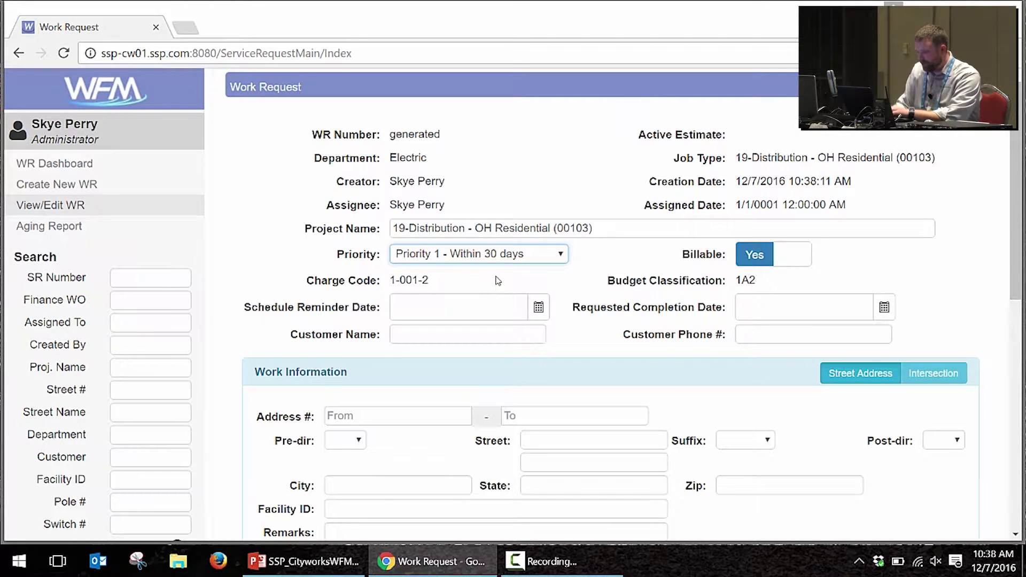
left_click(491, 332)
type("Roa")
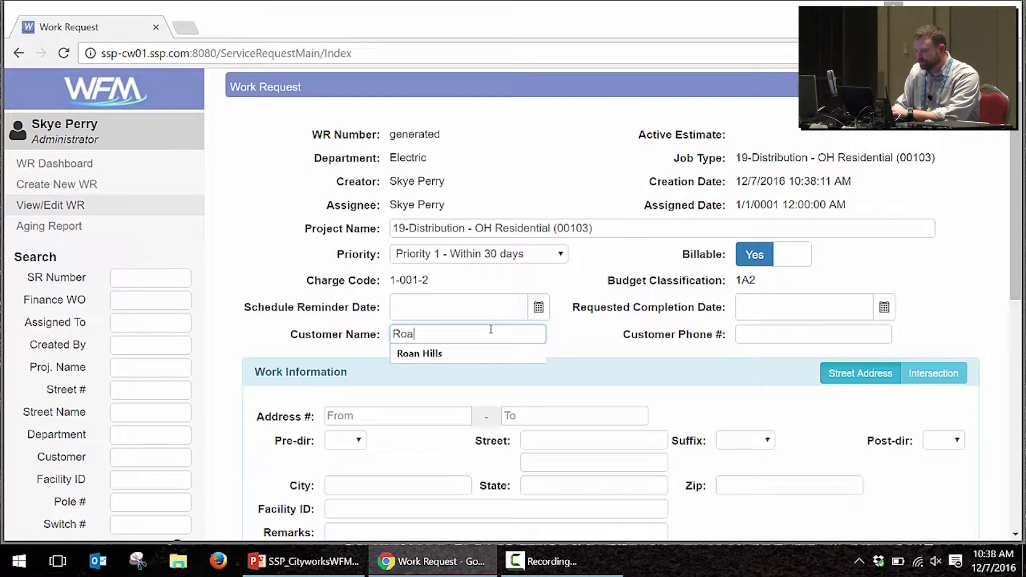
key("Tab")
key("Down")
key("Return")
scroll(451, 309, "down", 3)
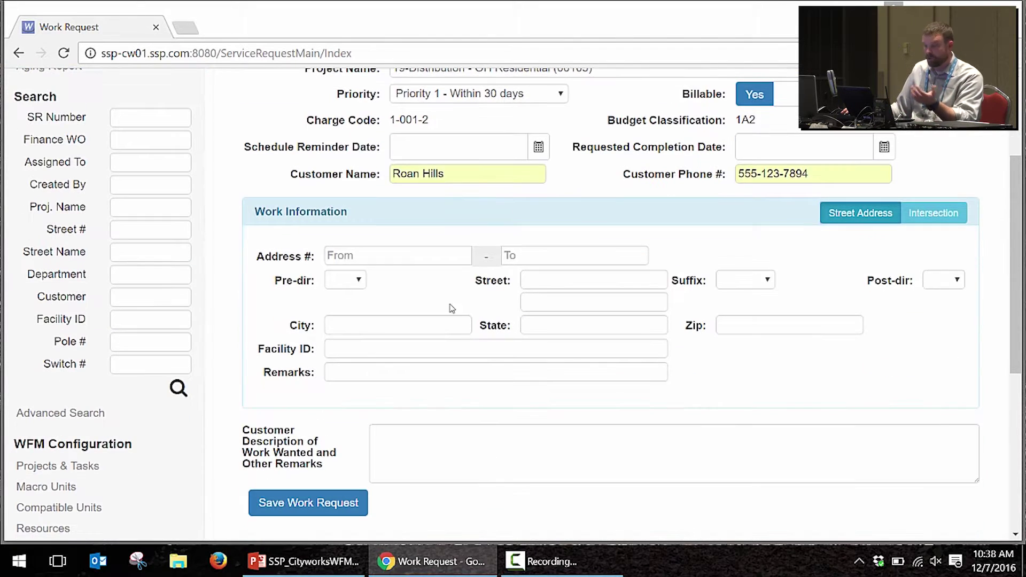
left_click(389, 254)
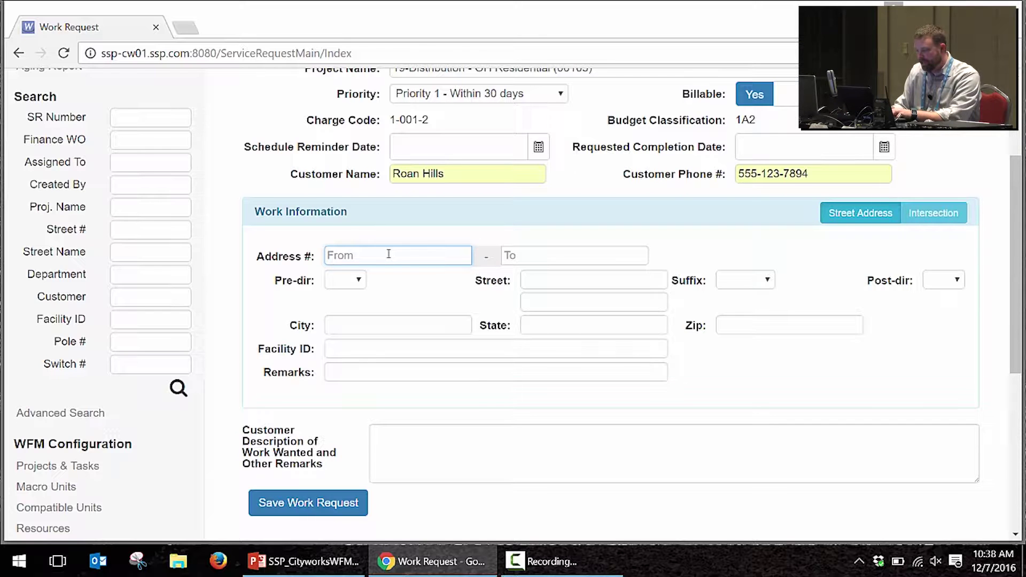
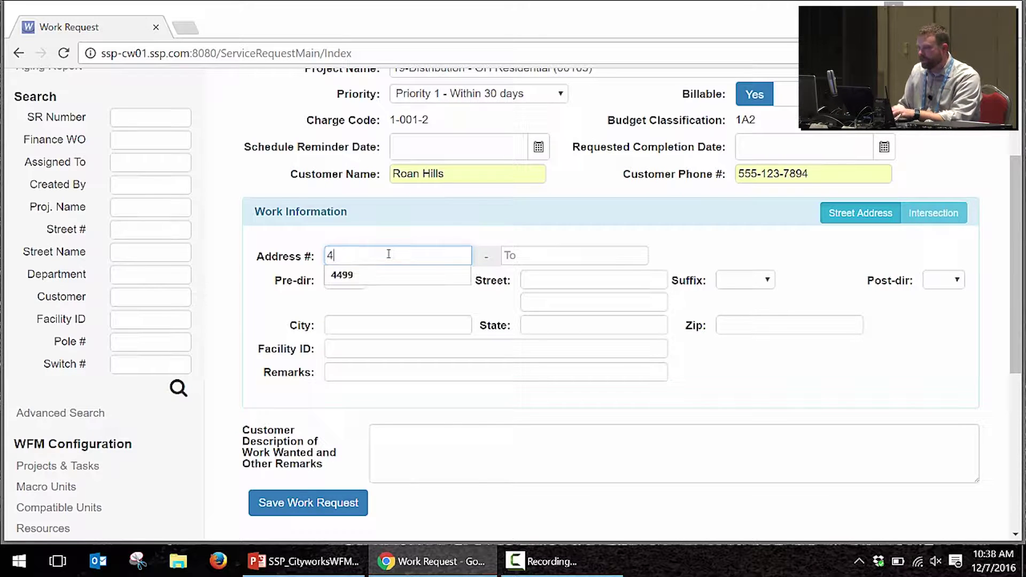
key("Tab")
key("Tab")
key("Tab")
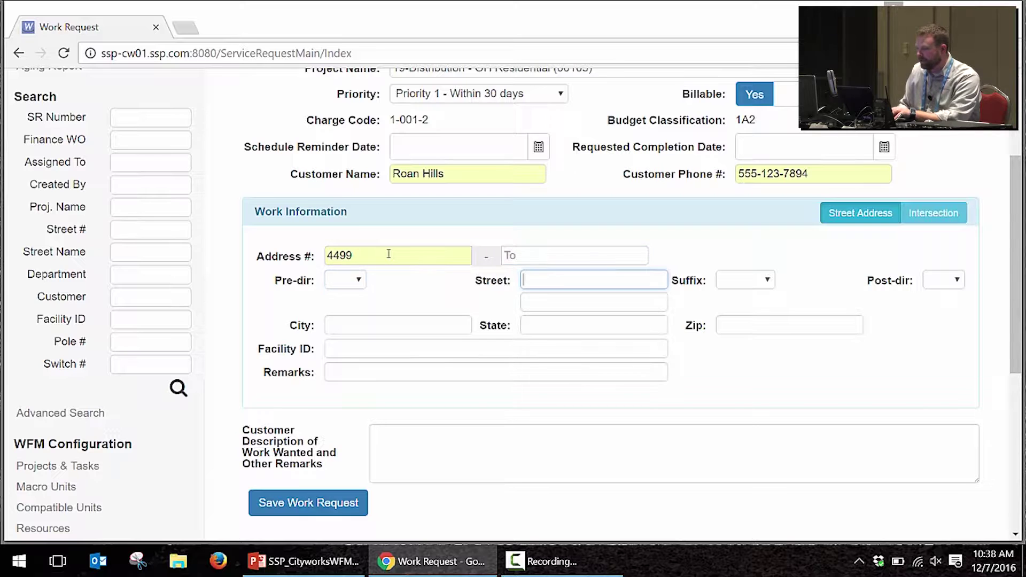
key("Tab")
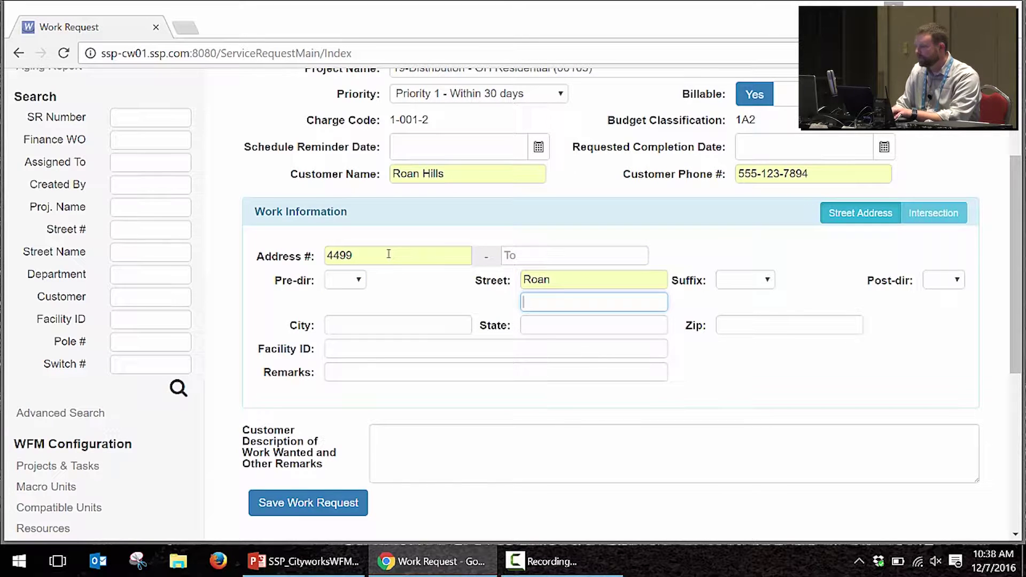
key("Tab")
key("Tab")
type("Gar")
key("Down")
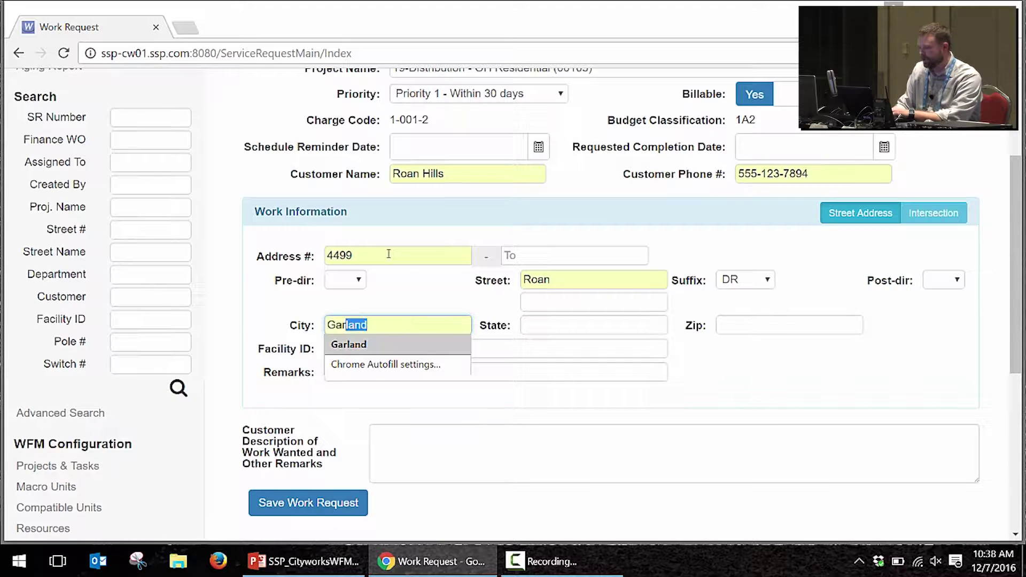
key("Tab")
type("Te")
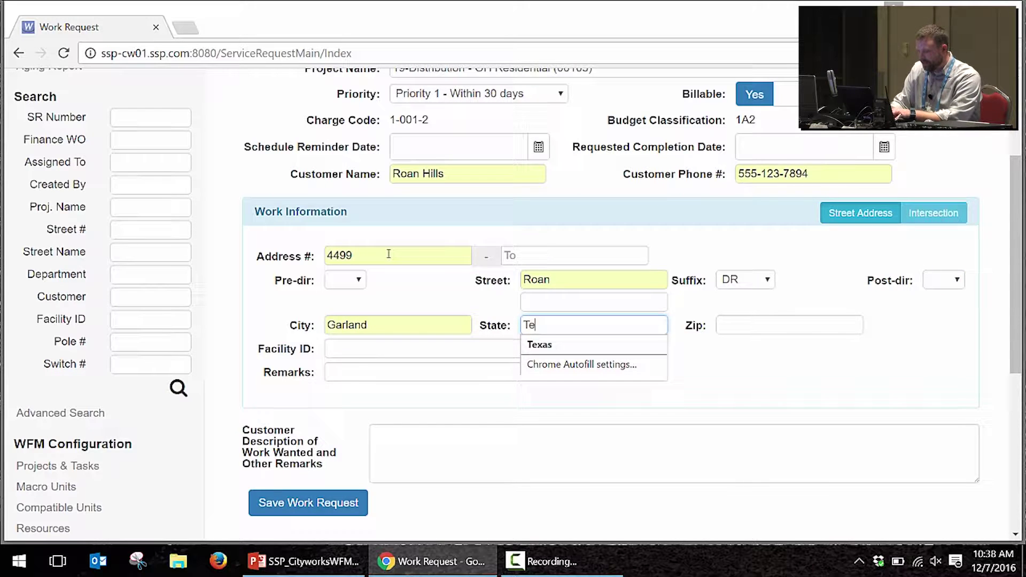
key("Down")
key("Tab")
type("75043")
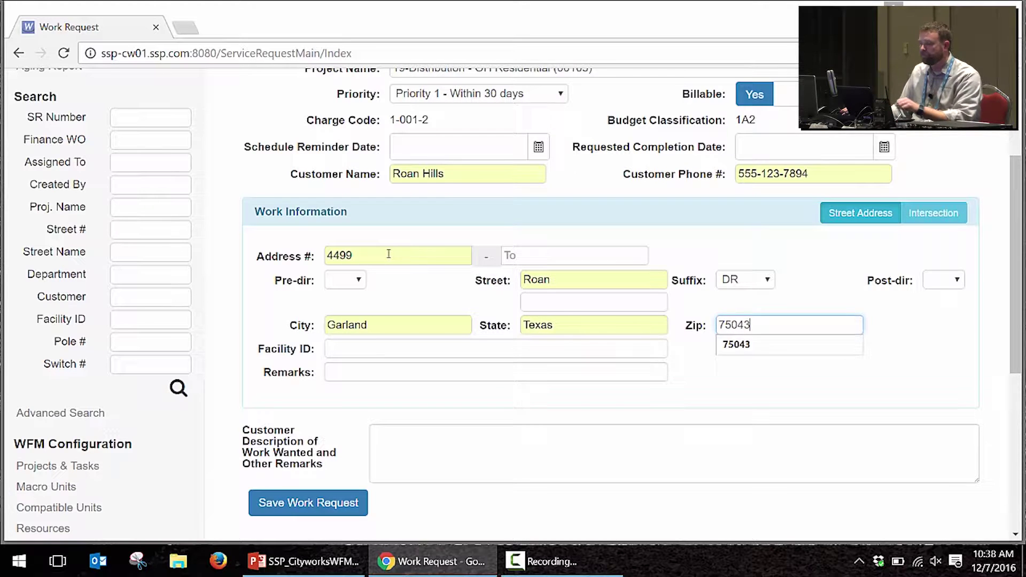
key("Tab")
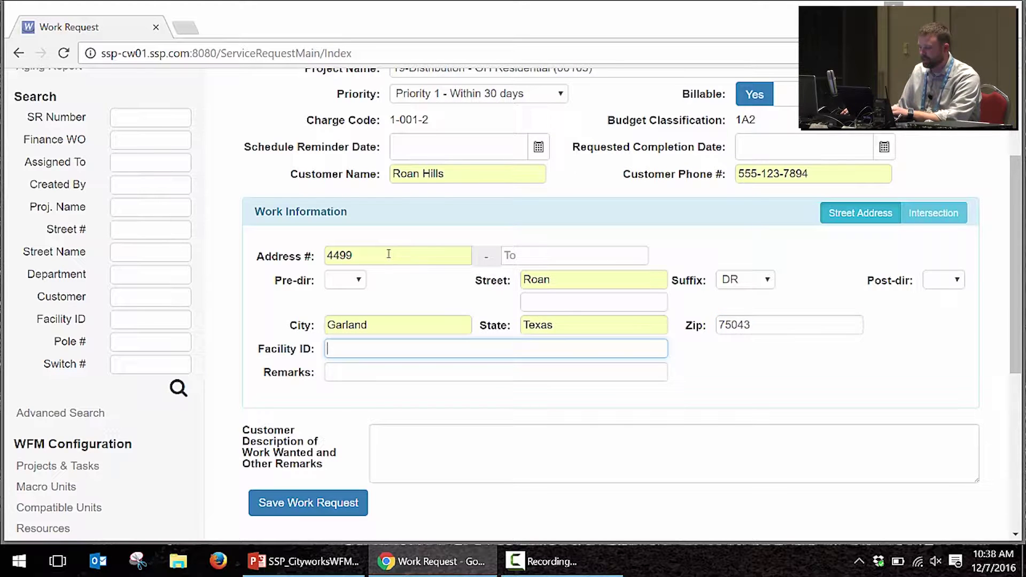
Step: Describe the work as 'New service to subdivision.' and save the work request
left_click(409, 447)
type("New service to sub")
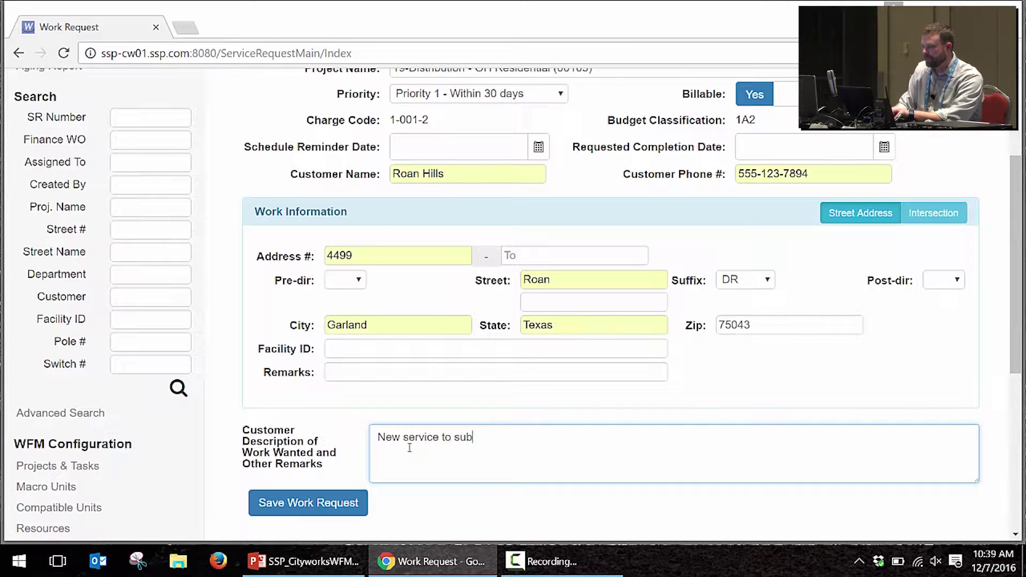
type("division.")
key("Tab")
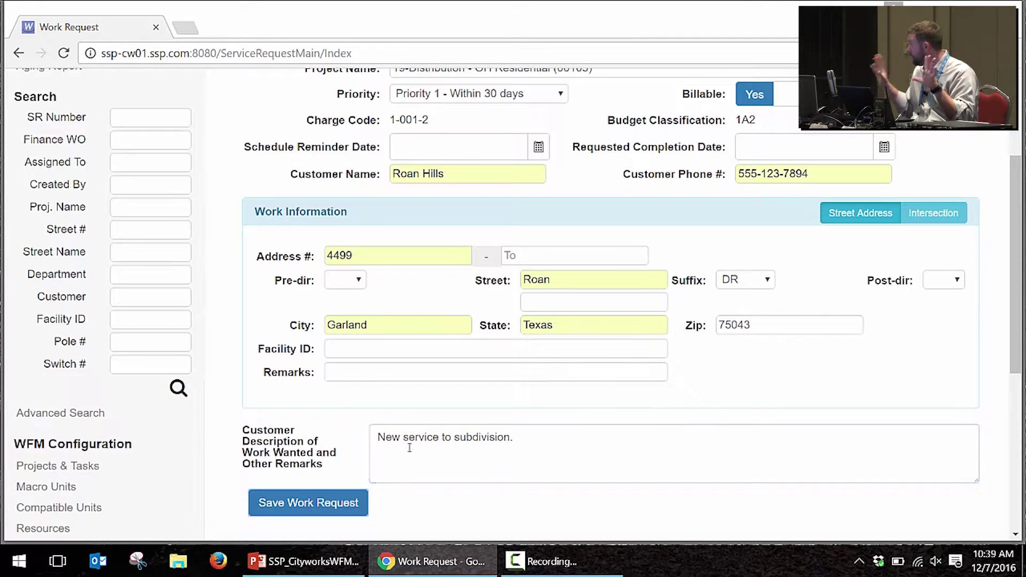
key("Return")
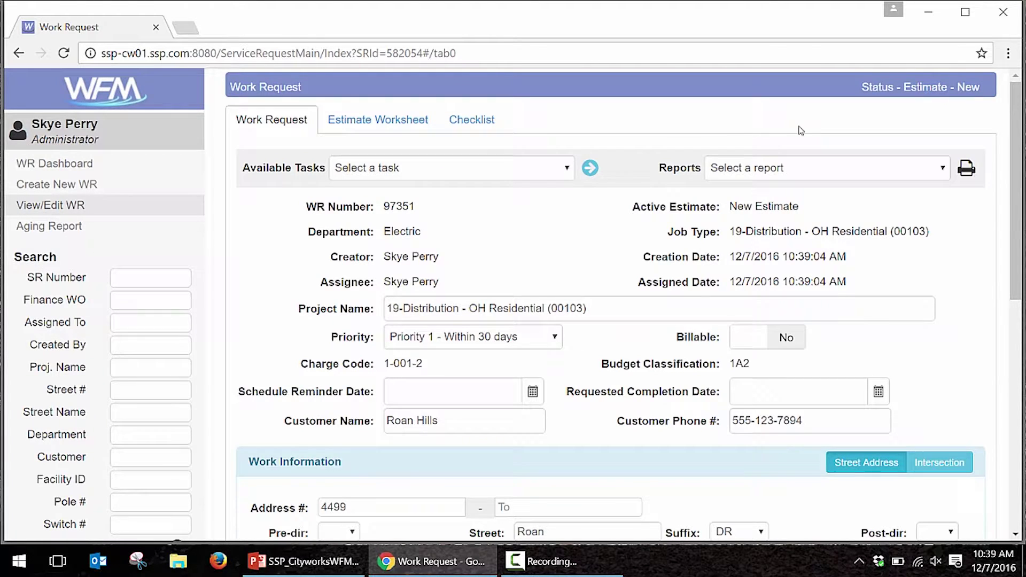
scroll(528, 318, "down", 10)
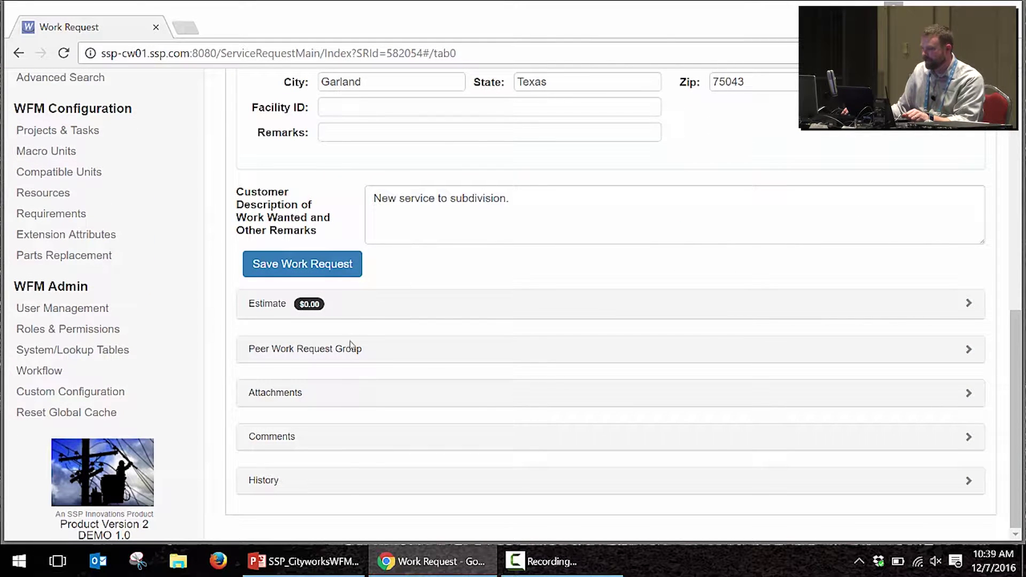
left_click(348, 404)
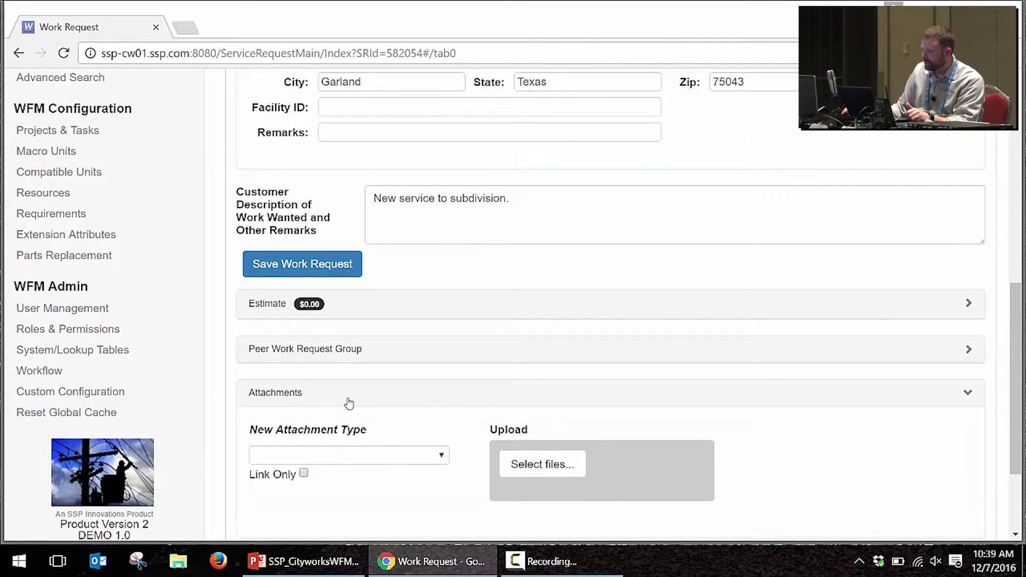
left_click(348, 403)
left_click(335, 454)
scroll(335, 454, "down", 4)
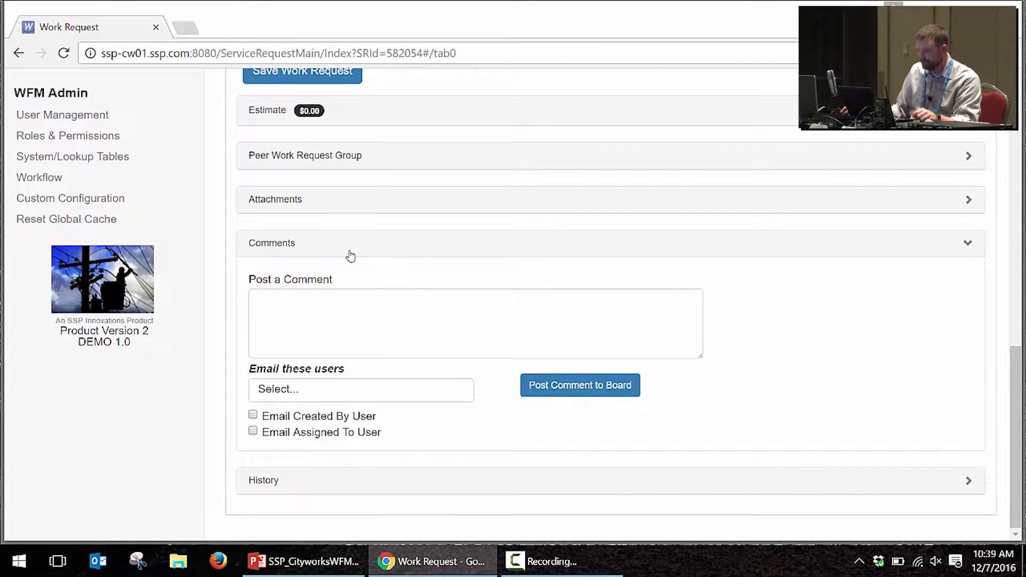
left_click(350, 255)
scroll(394, 259, "up", 12)
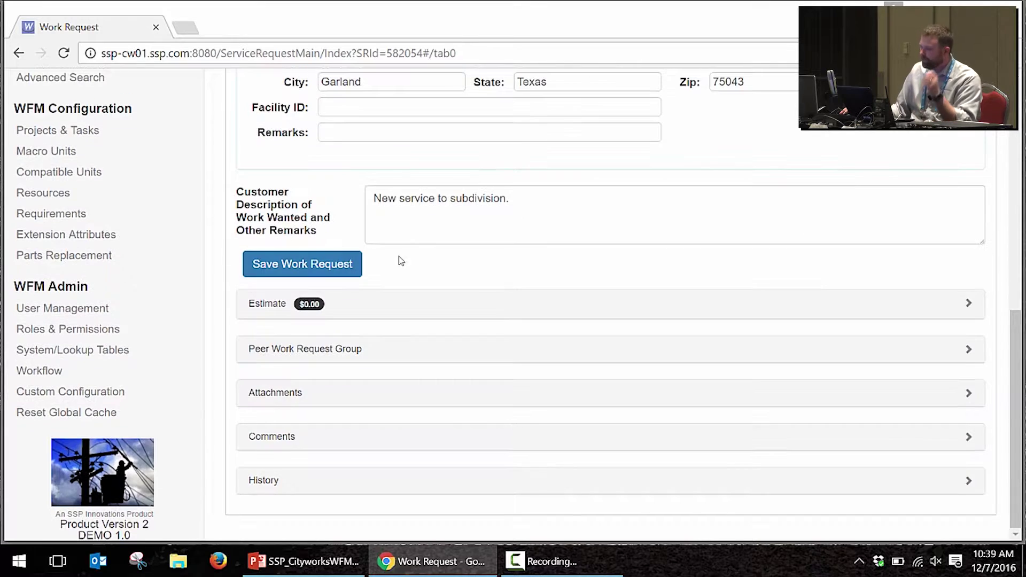
left_click(538, 178)
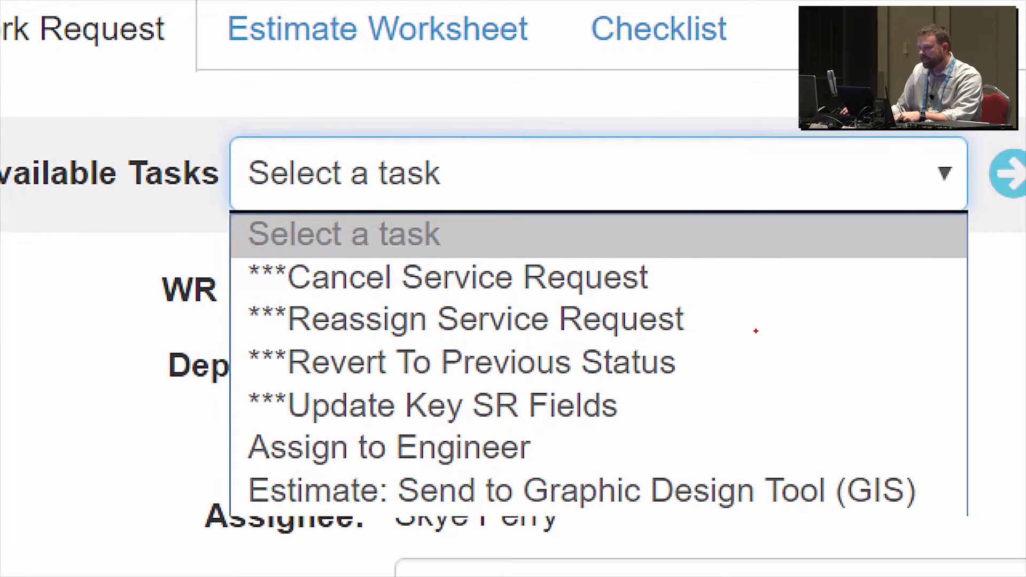
mouse_move(228, 127)
left_mouse_down()
mouse_move(879, 485)
mouse_move(964, 520)
left_mouse_up()
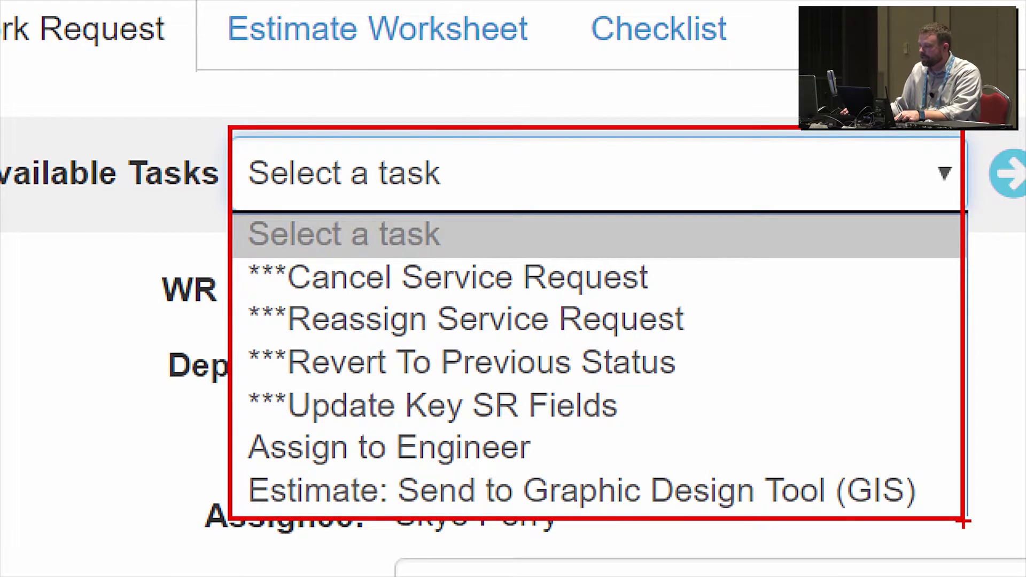
left_click_drag(722, 478, 844, 351)
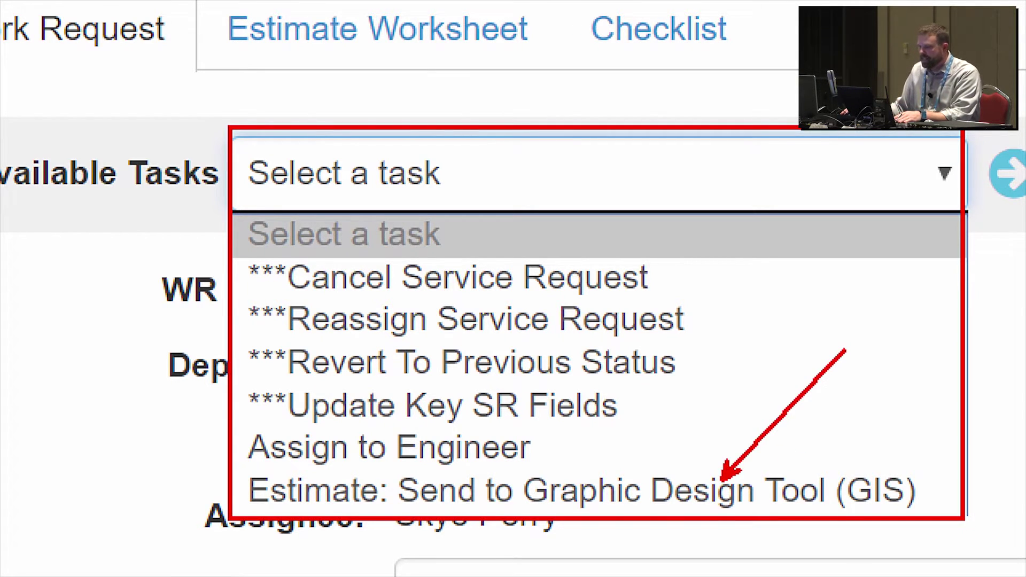
mouse_move(239, 240)
left_mouse_down()
mouse_move(426, 353)
mouse_move(705, 412)
mouse_move(723, 429)
left_mouse_up()
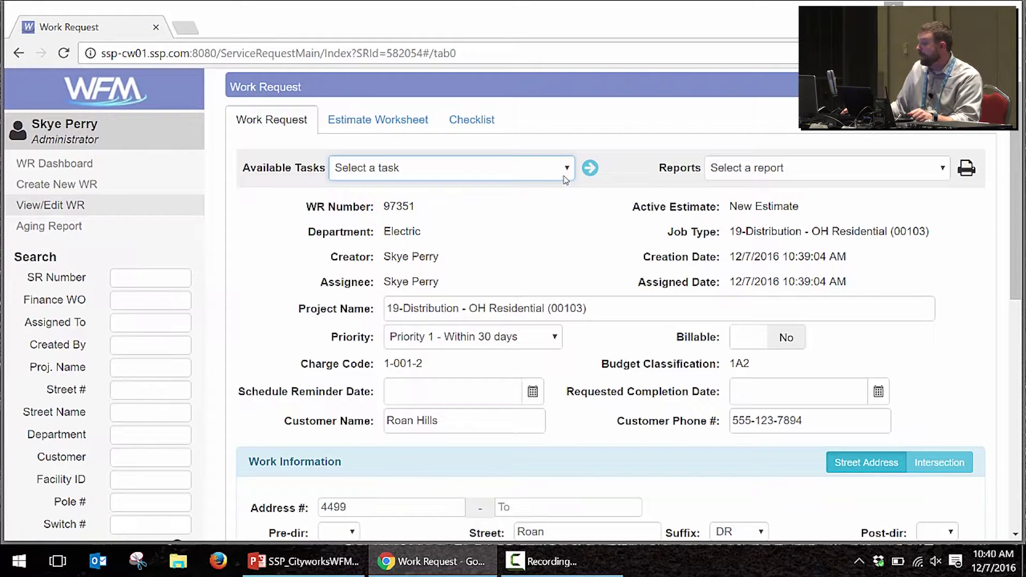
Step: Rename the estimate to 'Manual Estimate' on the Estimate Worksheet
left_click(415, 121)
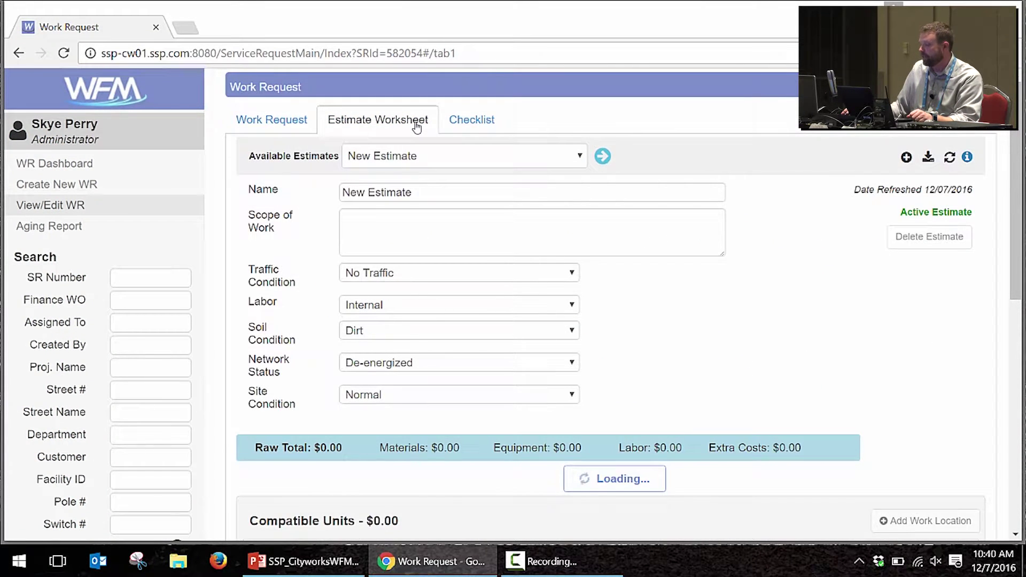
triple_click(431, 186)
type("Manual Estimate")
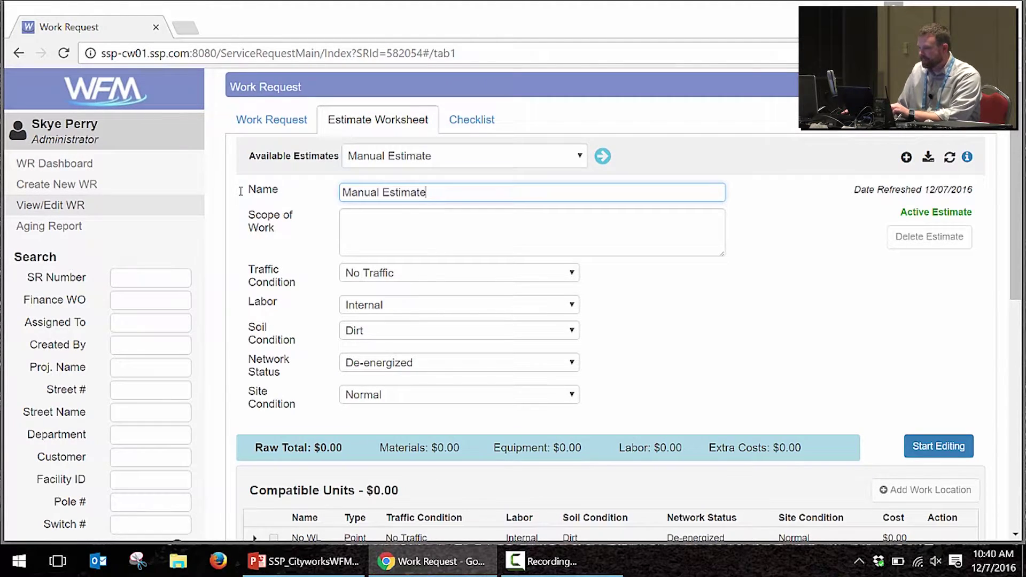
left_click(412, 234)
scroll(412, 243, "down", 3)
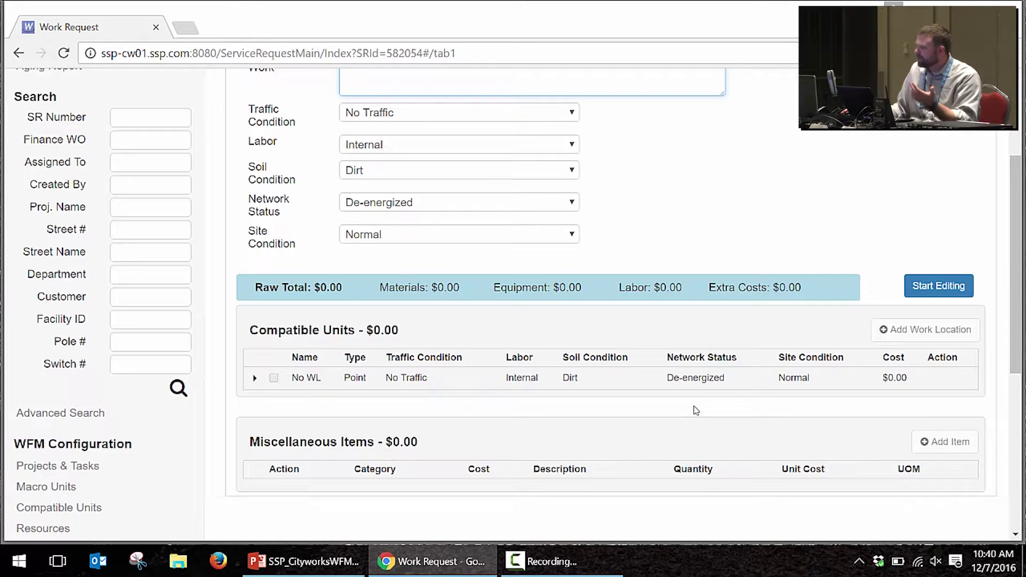
Step: Add an Install OH-45 45' WOOD POLE unit under No WL and save it
left_click(938, 288)
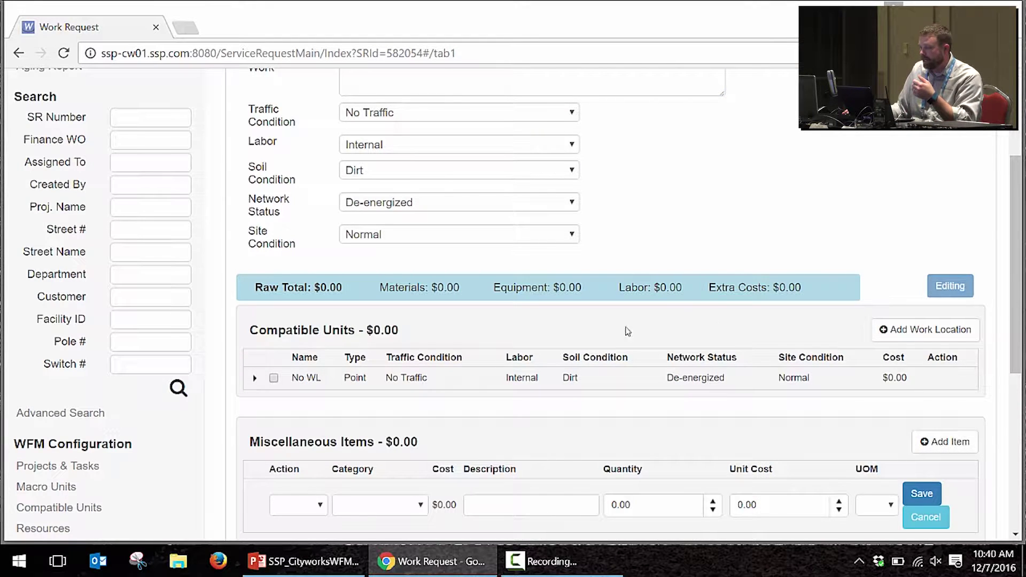
scroll(392, 359, "down", 3)
left_click(255, 218)
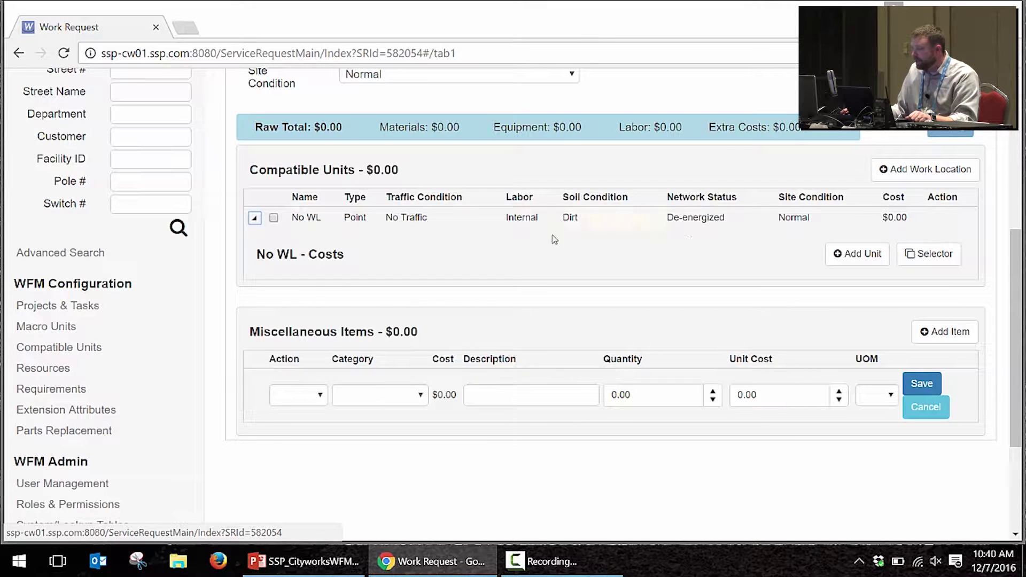
left_click(860, 256)
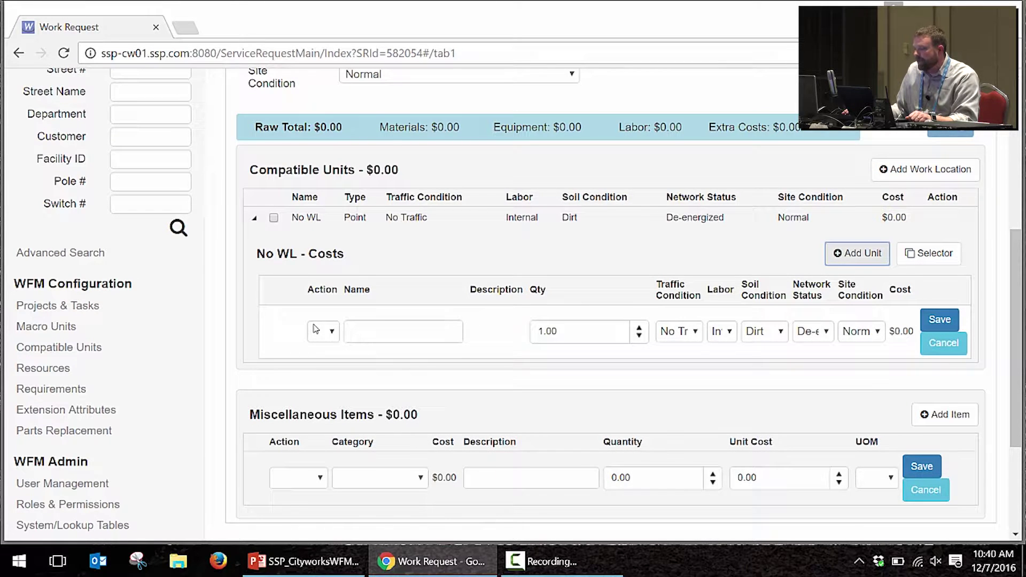
left_click(332, 331)
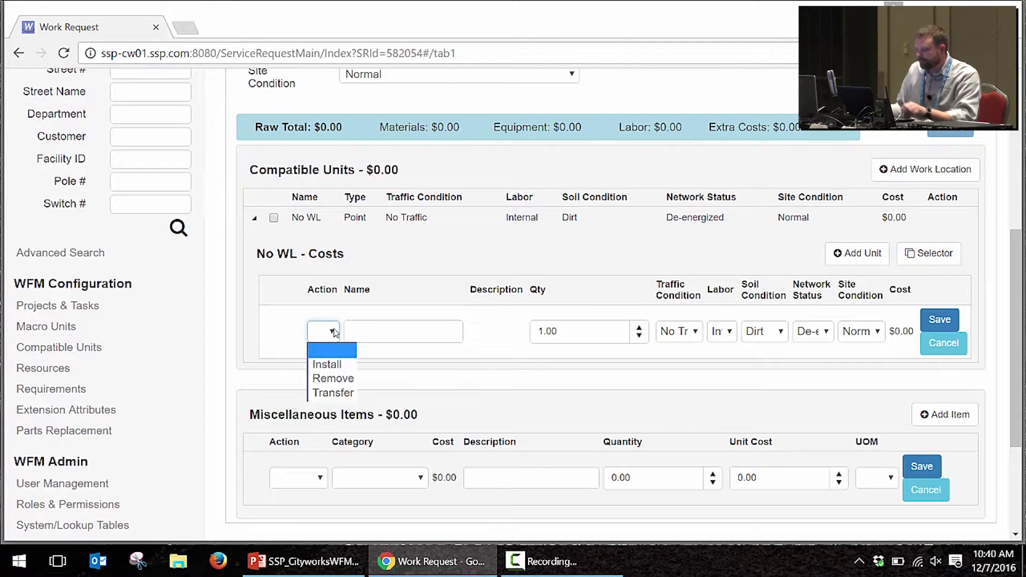
left_click(328, 364)
left_click(366, 329)
type("oh45")
key("Return")
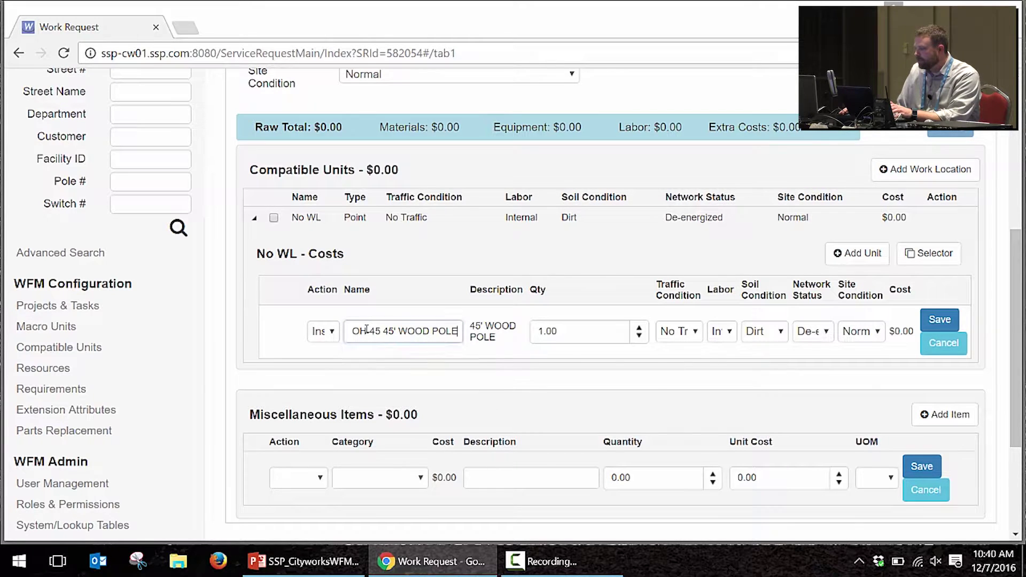
left_click(952, 327)
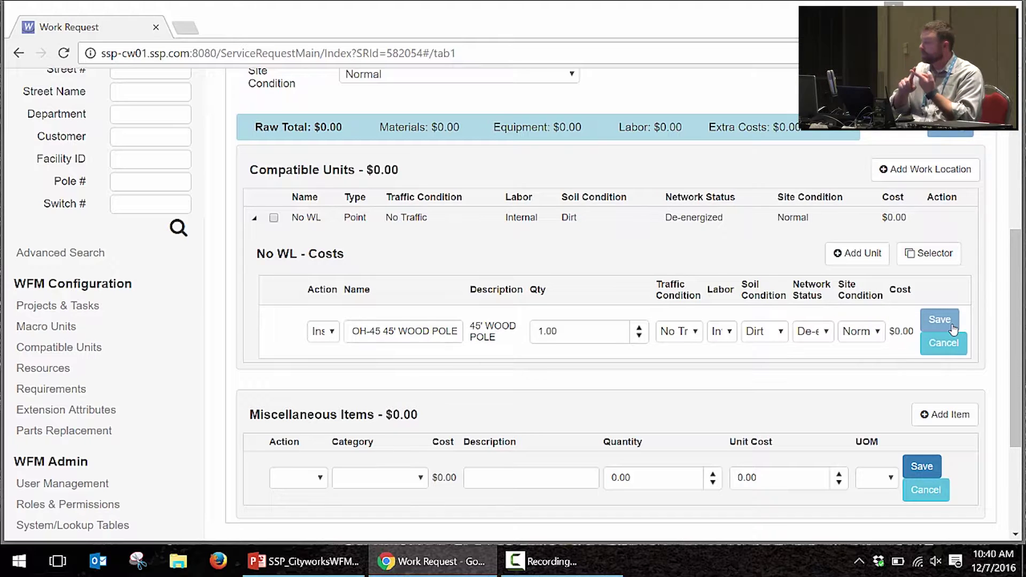
left_click(952, 326)
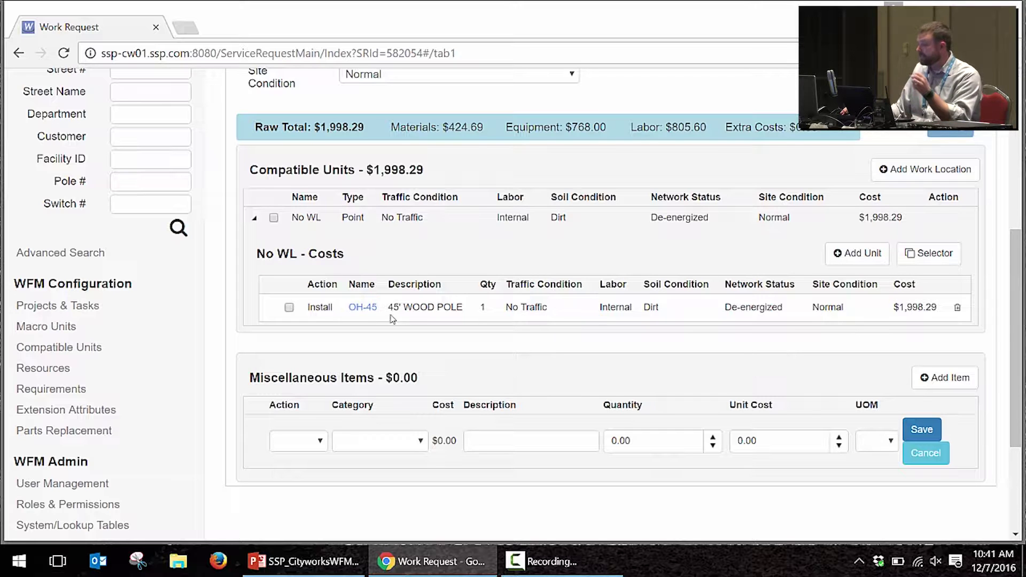
mouse_move(361, 315)
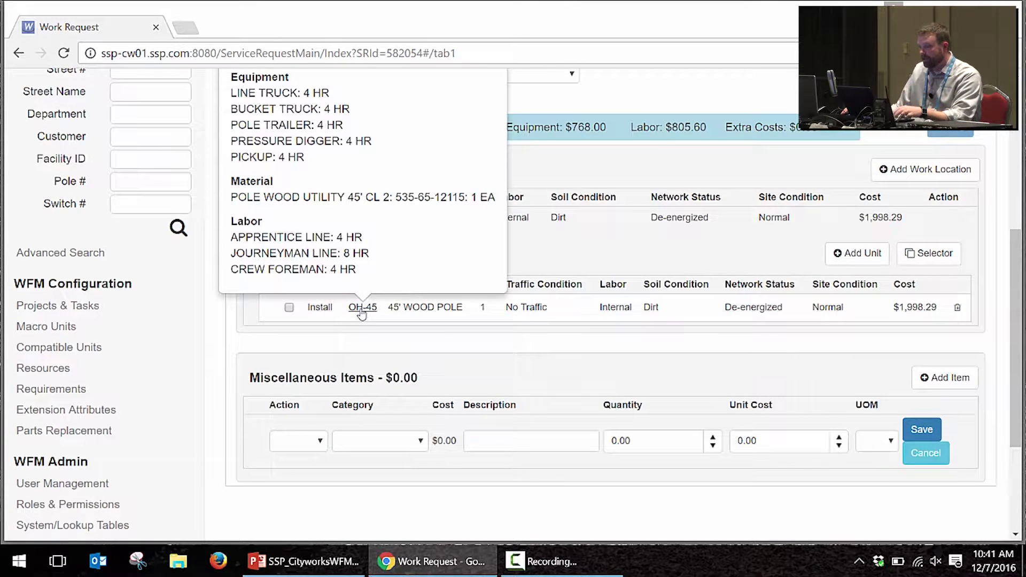
scroll(389, 262, "up", 3)
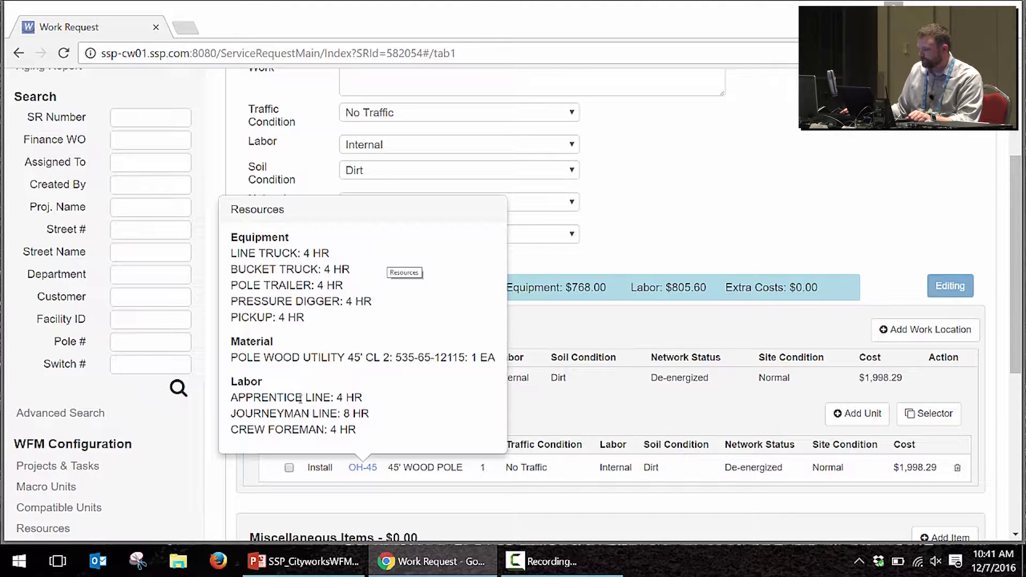
left_click(759, 218)
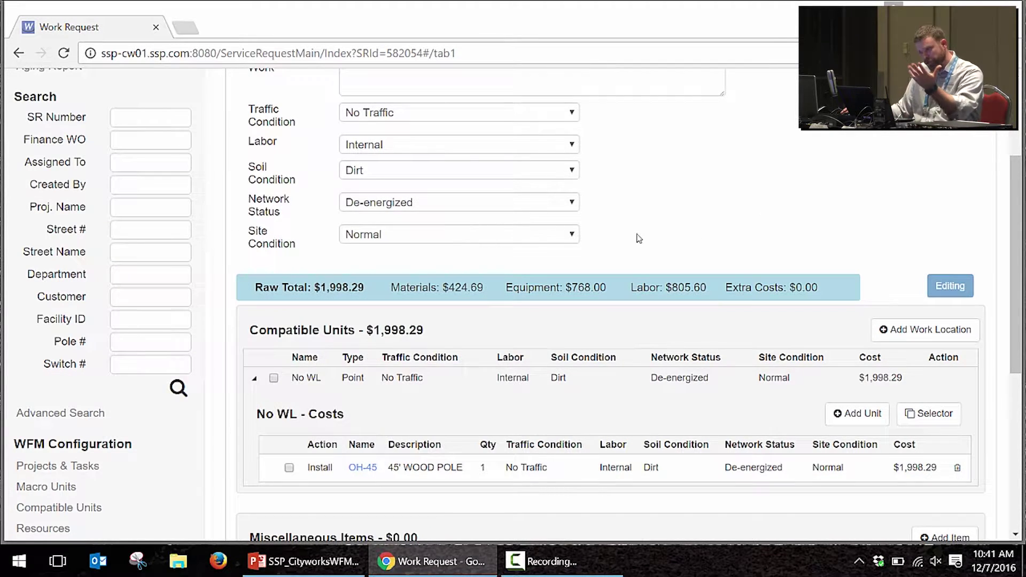
scroll(639, 239, "up", 3)
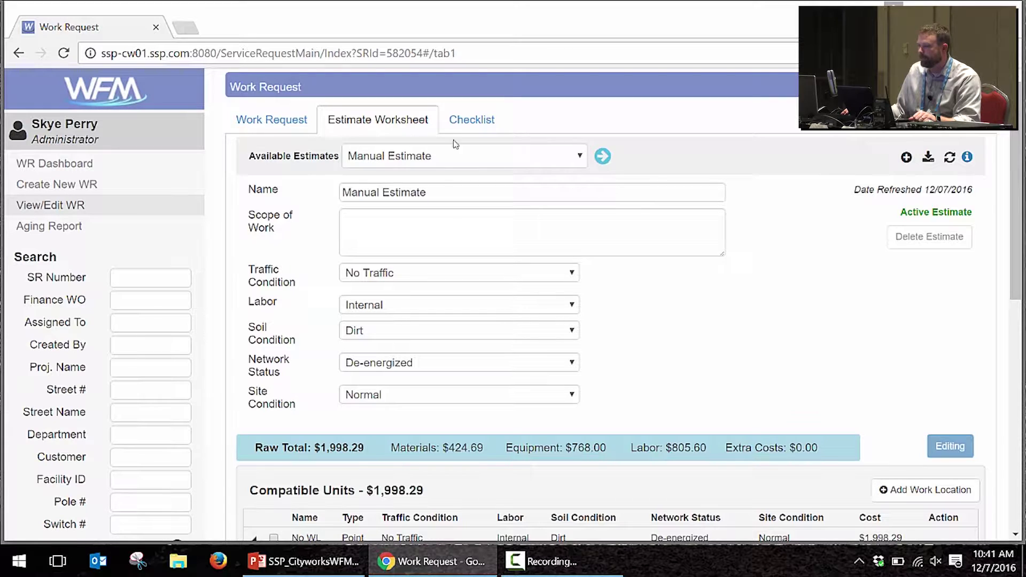
Step: Run the 'Estimate: Send to Graphic Design Tool (GIS)' task on the work request
left_click(303, 128)
left_click(400, 171)
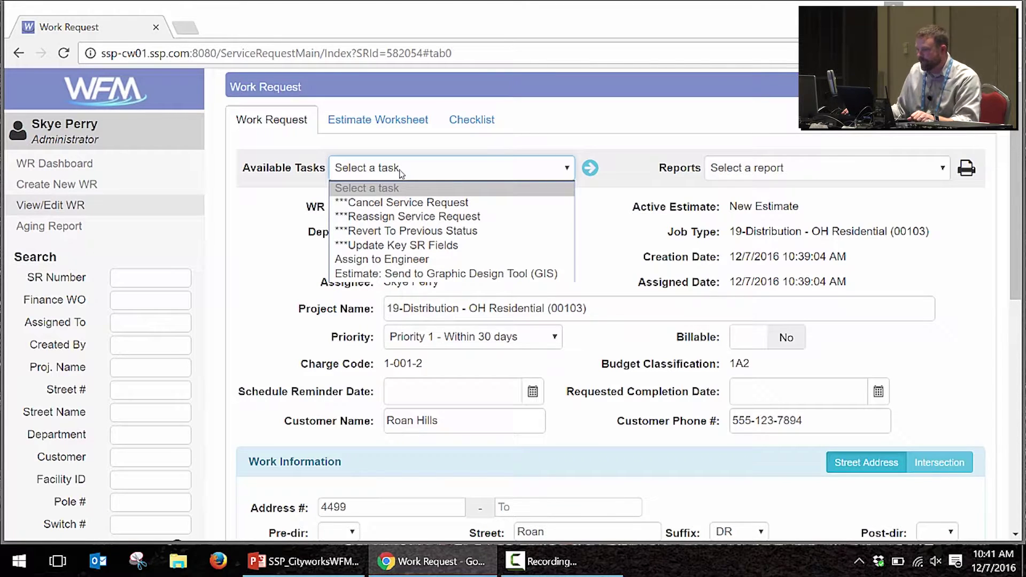
left_click(433, 274)
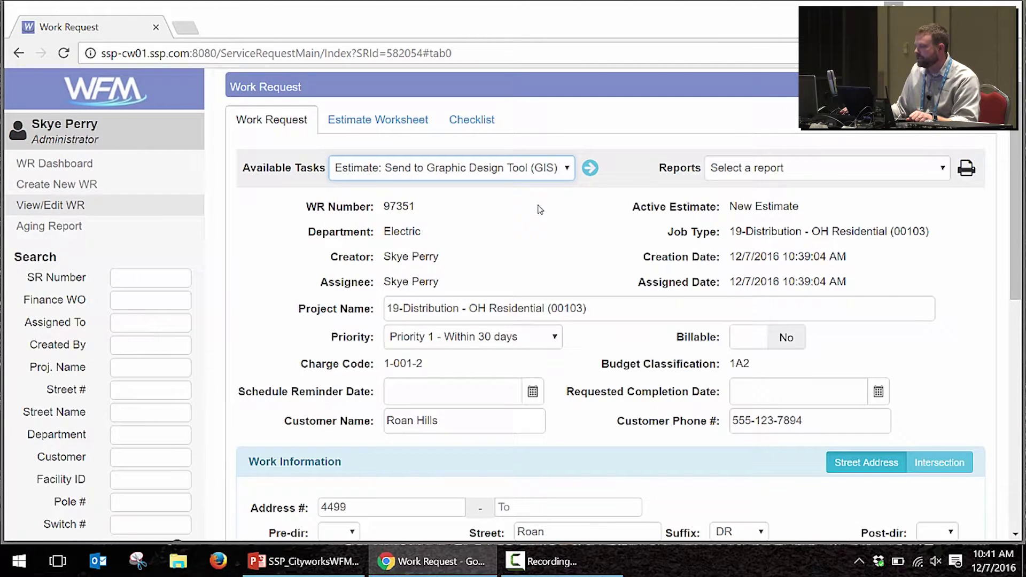
left_click(590, 168)
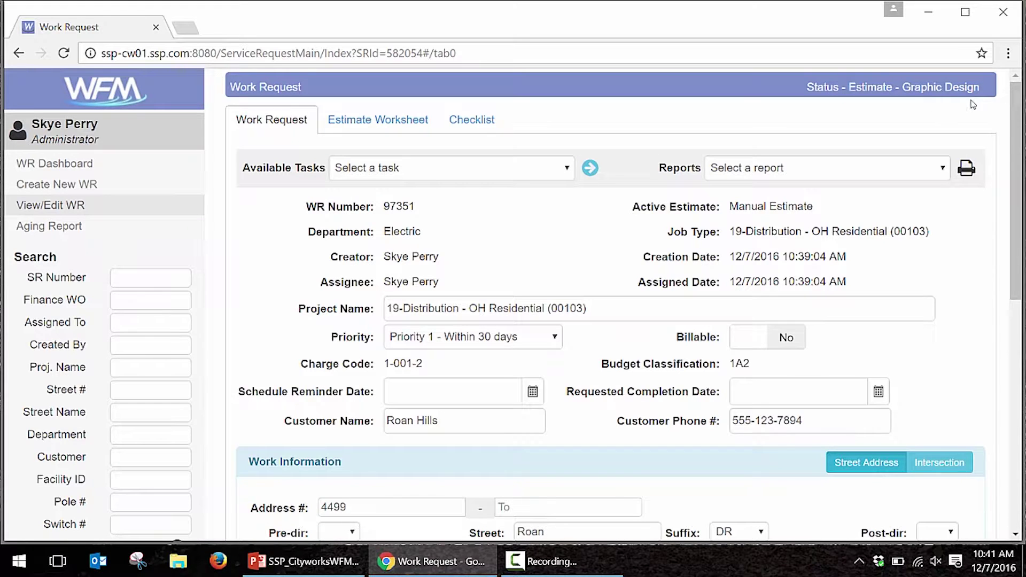
left_click(493, 178)
left_click(493, 174)
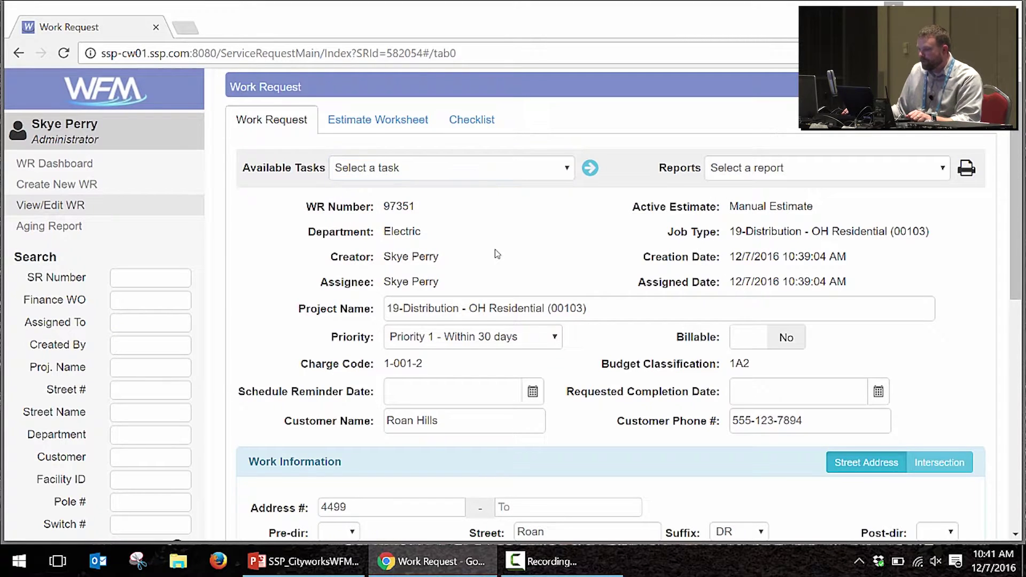
Step: Upload GisDesignPrint.pdf as a Job Prints attachment
scroll(496, 255, "down", 9)
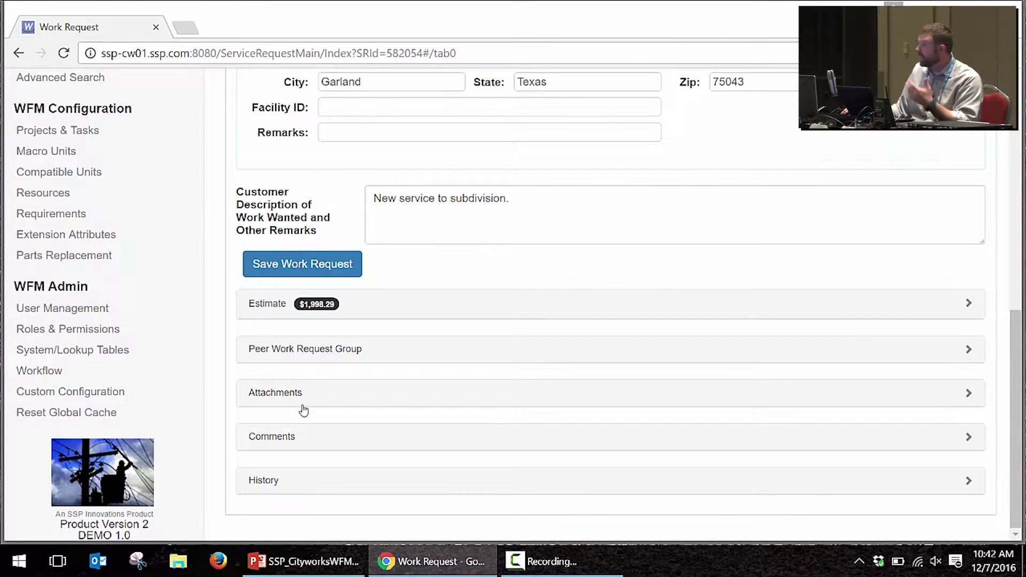
left_click(334, 398)
scroll(343, 398, "down", 1)
scroll(343, 398, "down", 2)
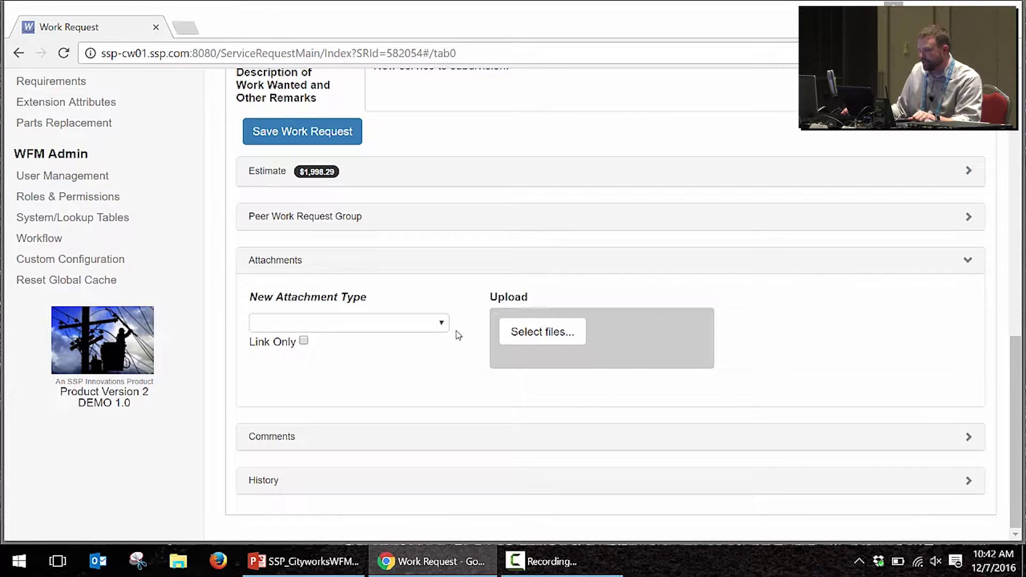
left_click(440, 323)
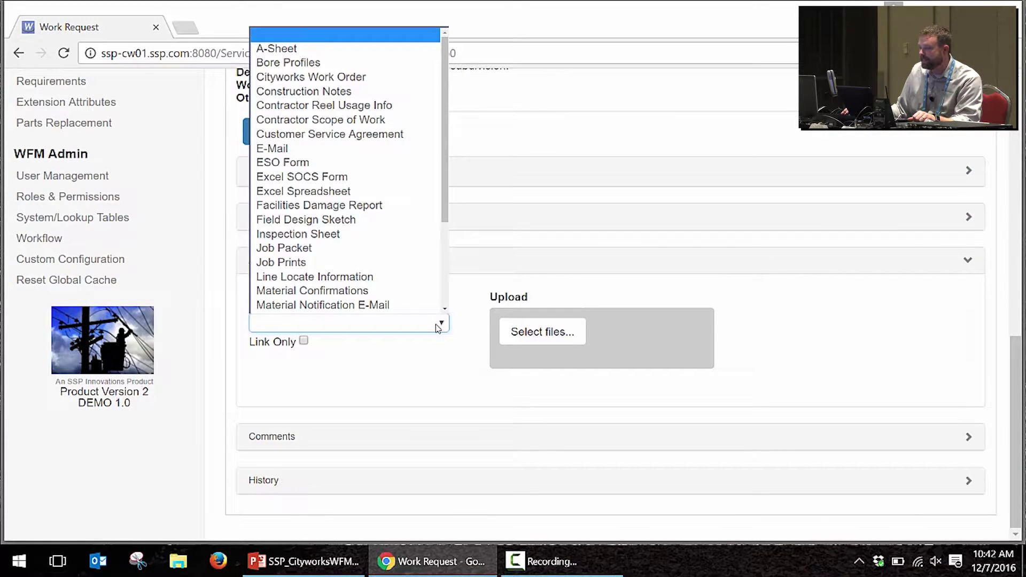
left_click(354, 262)
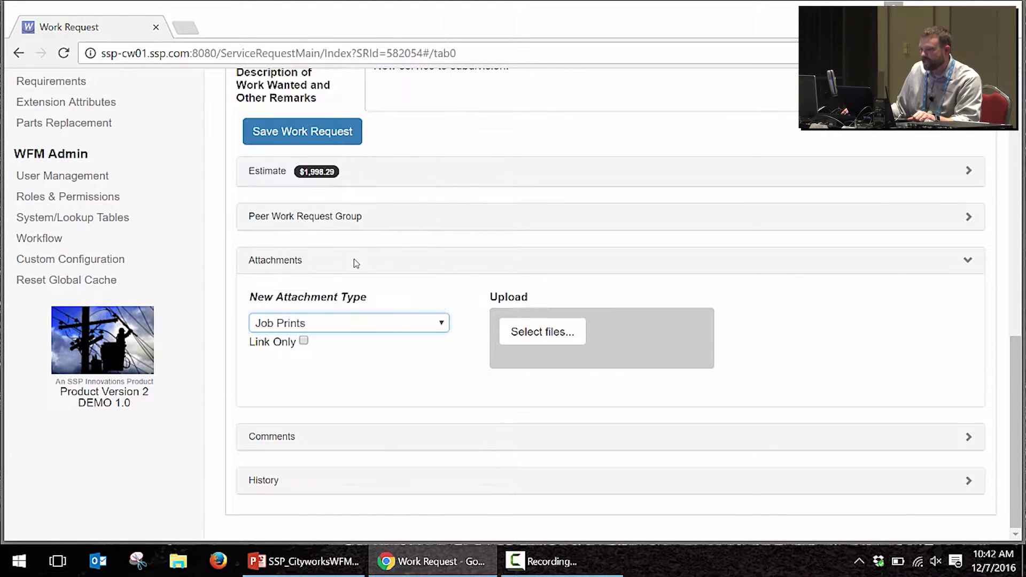
left_click(549, 331)
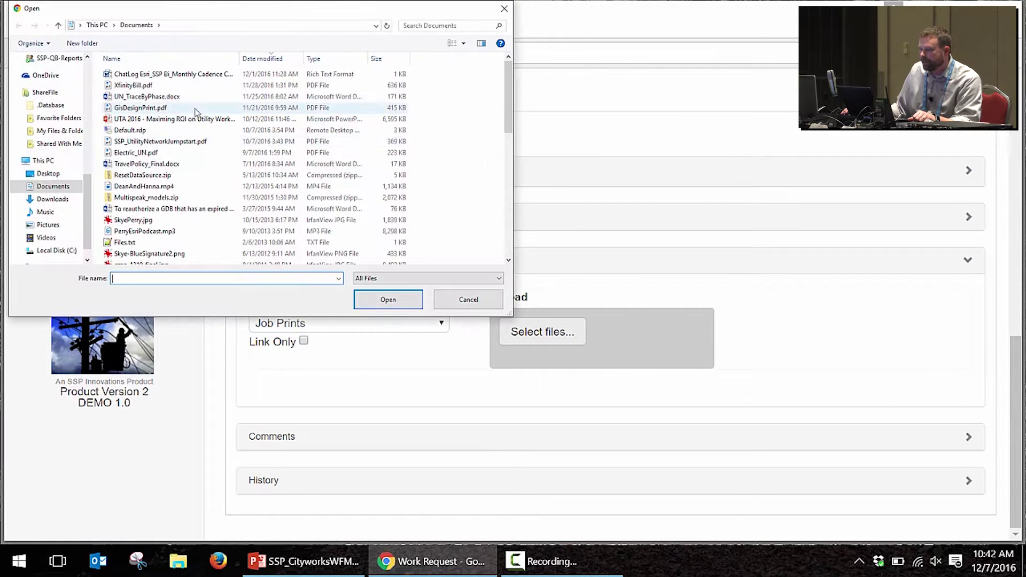
left_click(150, 109)
double_click(151, 109)
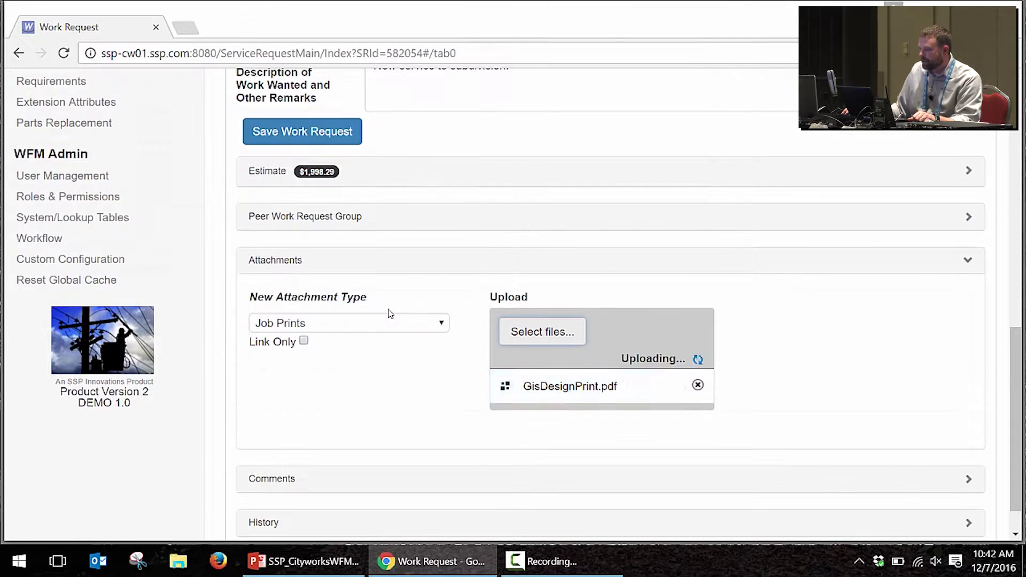
Step: View the GisDesignPrint.pdf Roan Cir map, then go back to the Work Request tab
left_click(367, 327)
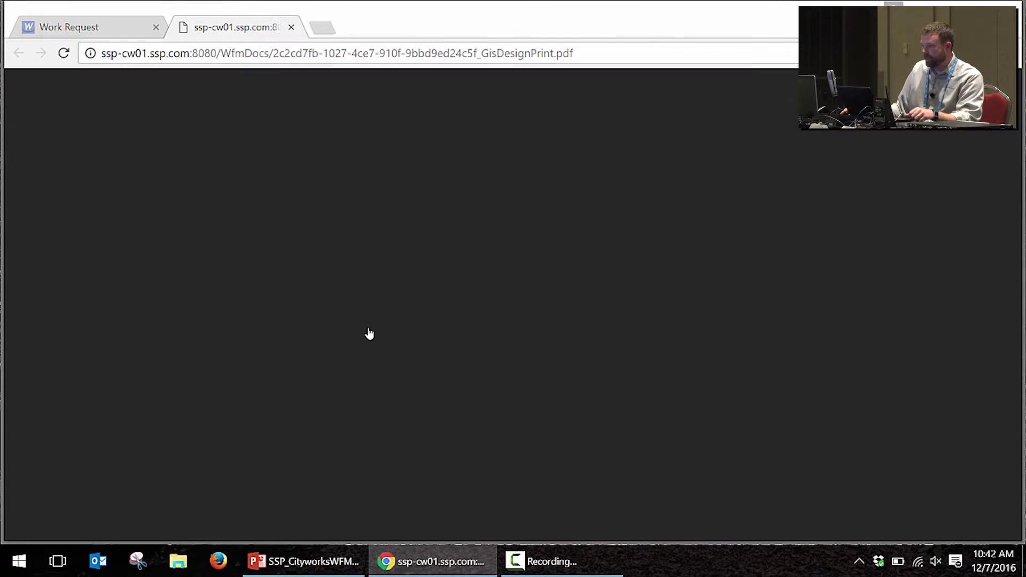
scroll(466, 267, "down", 5)
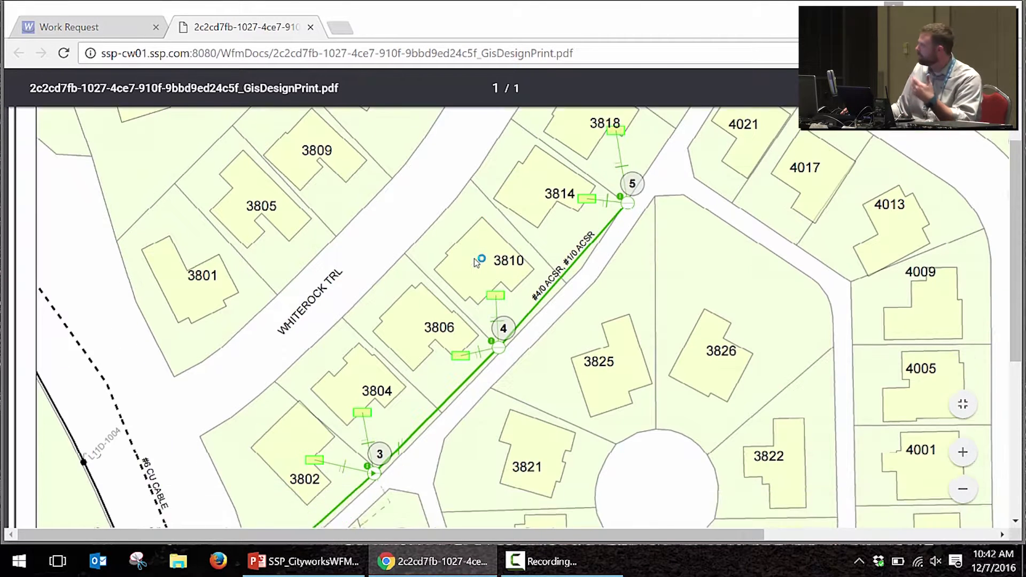
scroll(462, 297, "down", 2)
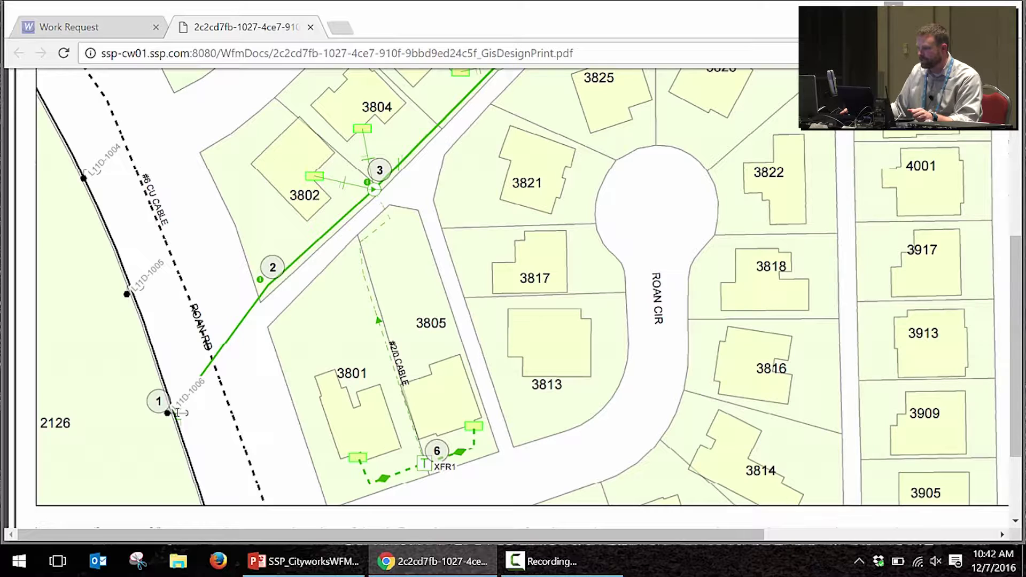
scroll(598, 205, "up", 6)
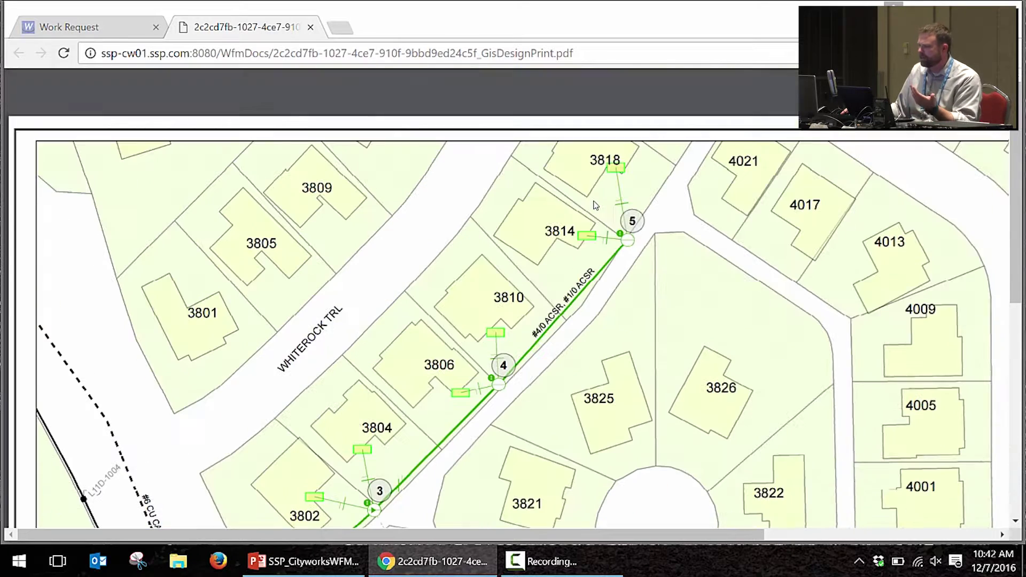
scroll(468, 427, "down", 6)
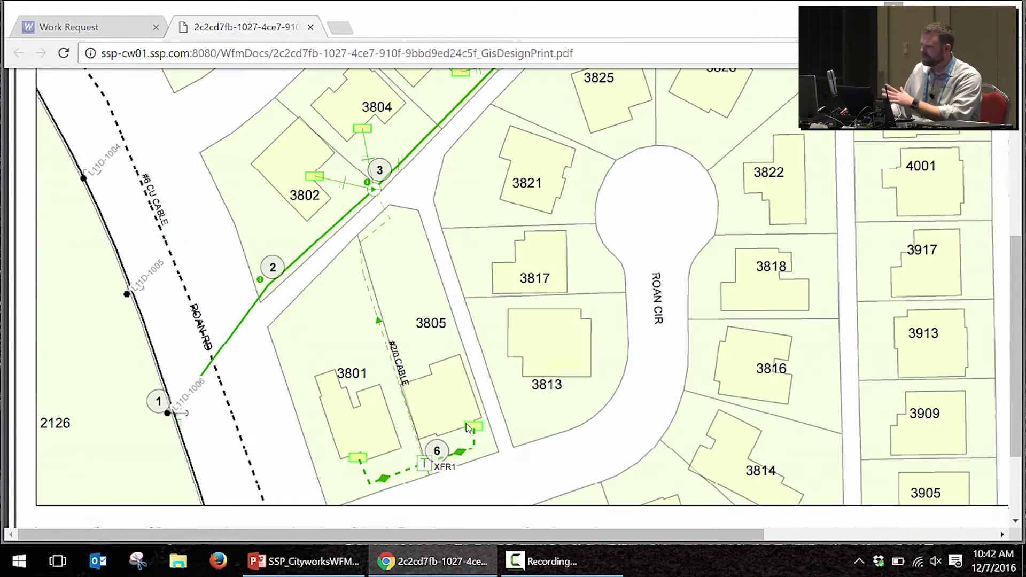
scroll(472, 267, "up", 3)
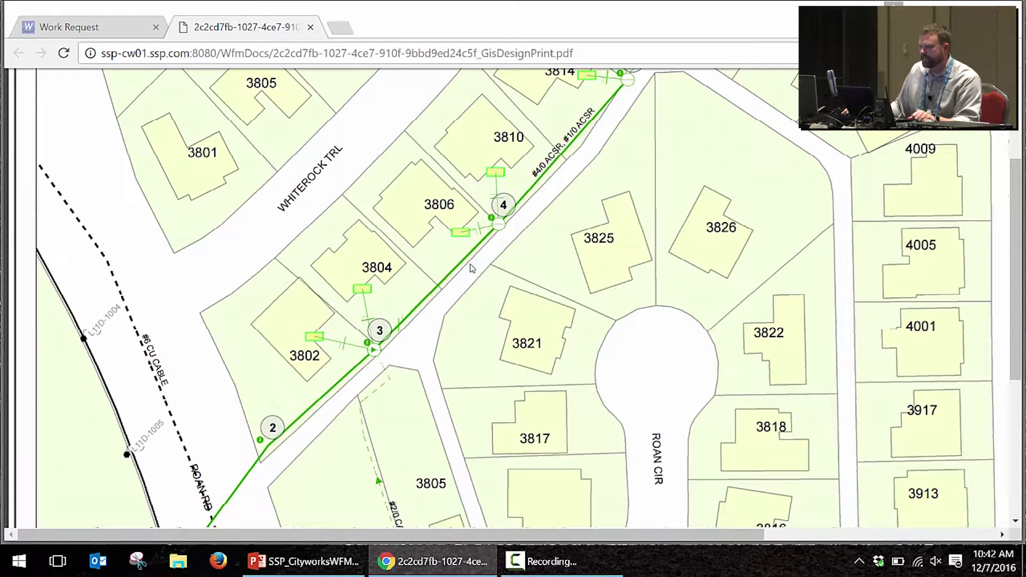
left_click(114, 28)
scroll(382, 232, "up", 10)
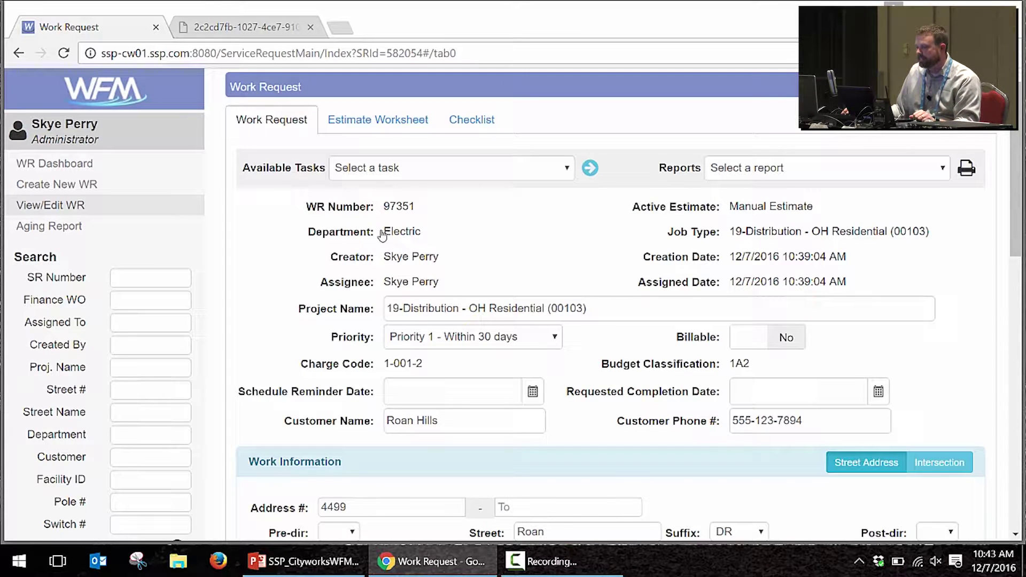
Step: Run the Load Graphic Design into WFM Estimate task
left_click(399, 168)
left_click(398, 257)
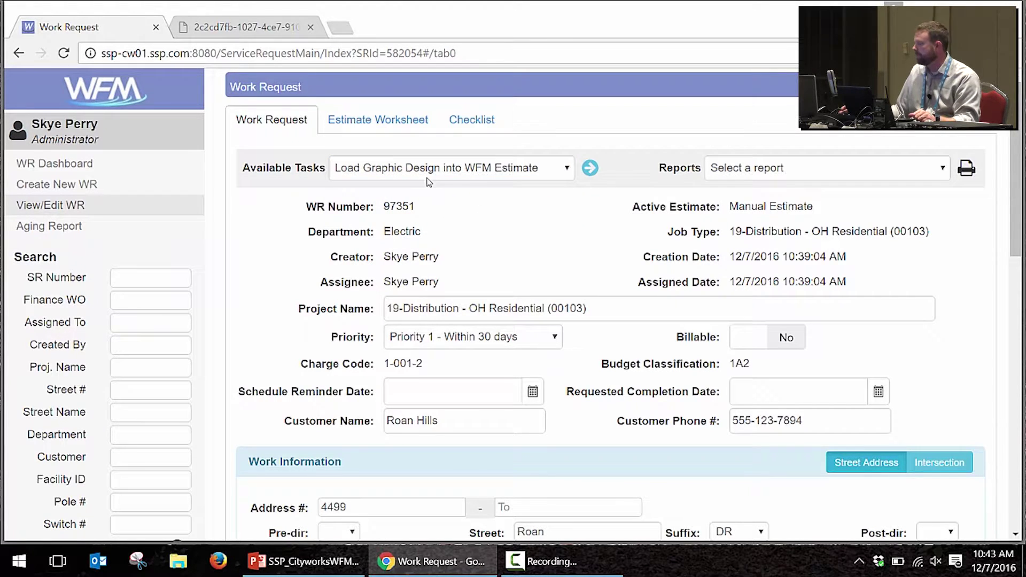
left_click(590, 169)
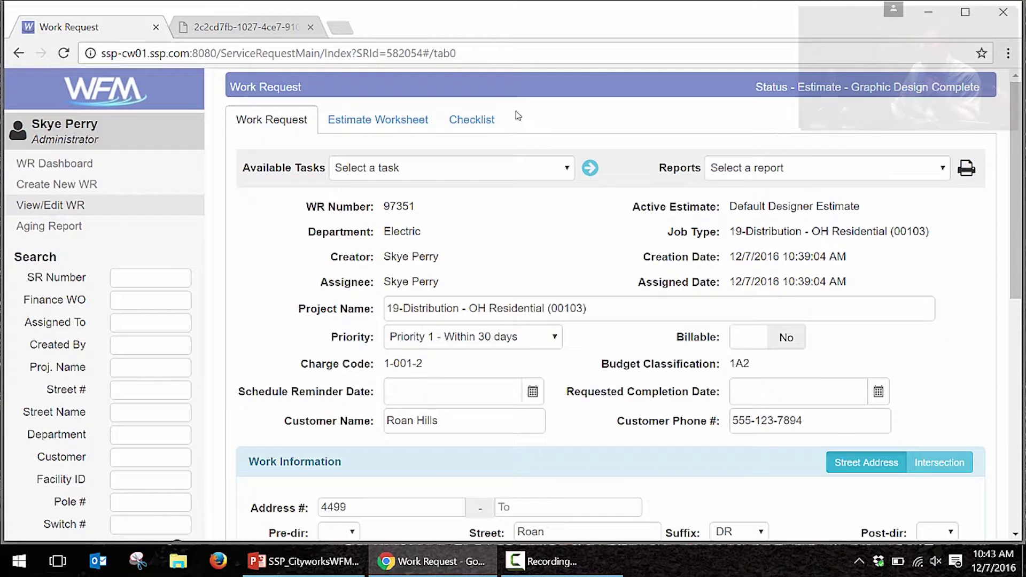
Step: Show the Estimate Worksheet with Default Designer Estimate kept as the selected estimate
left_click(418, 125)
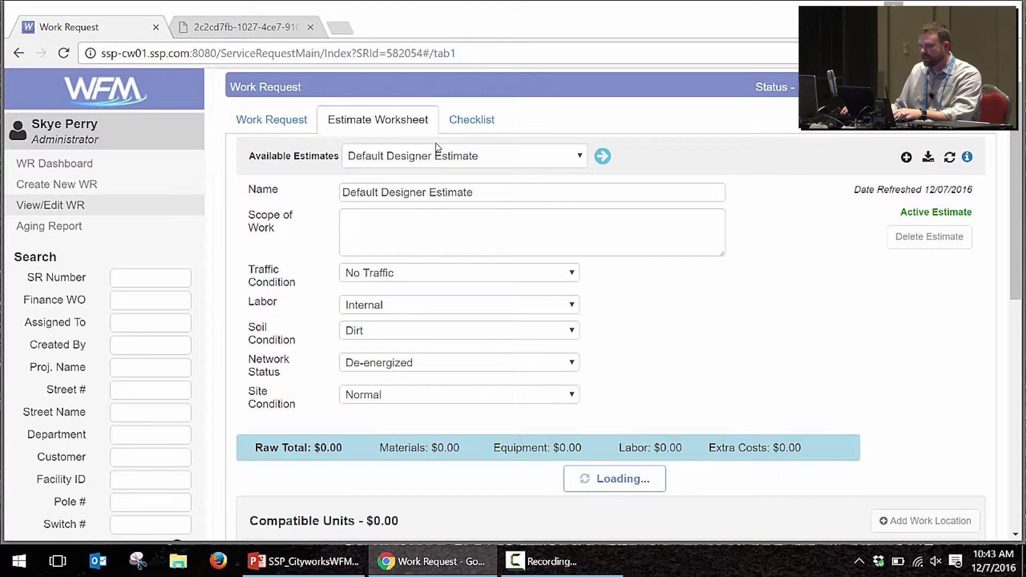
left_click(439, 159)
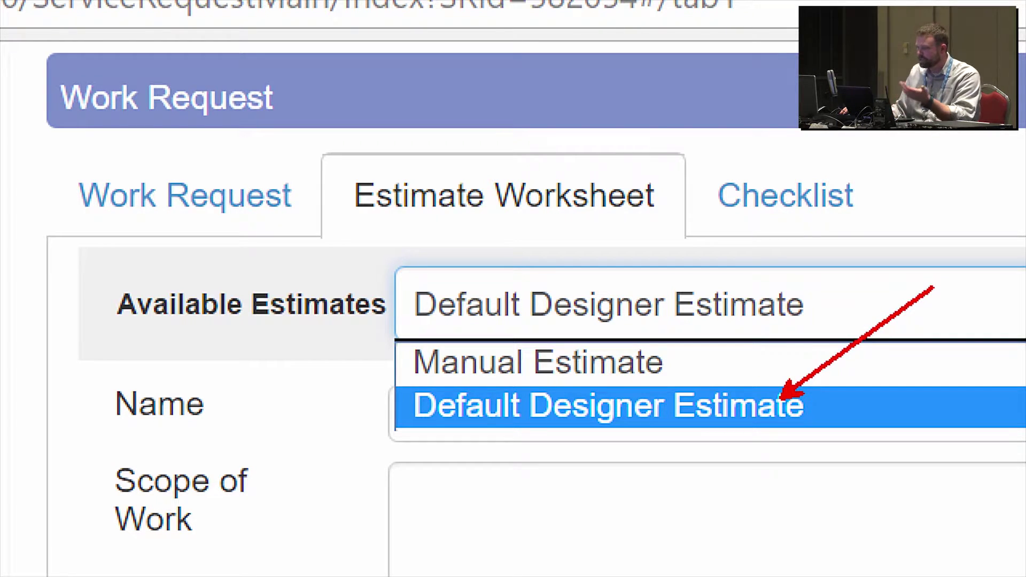
left_click(785, 406)
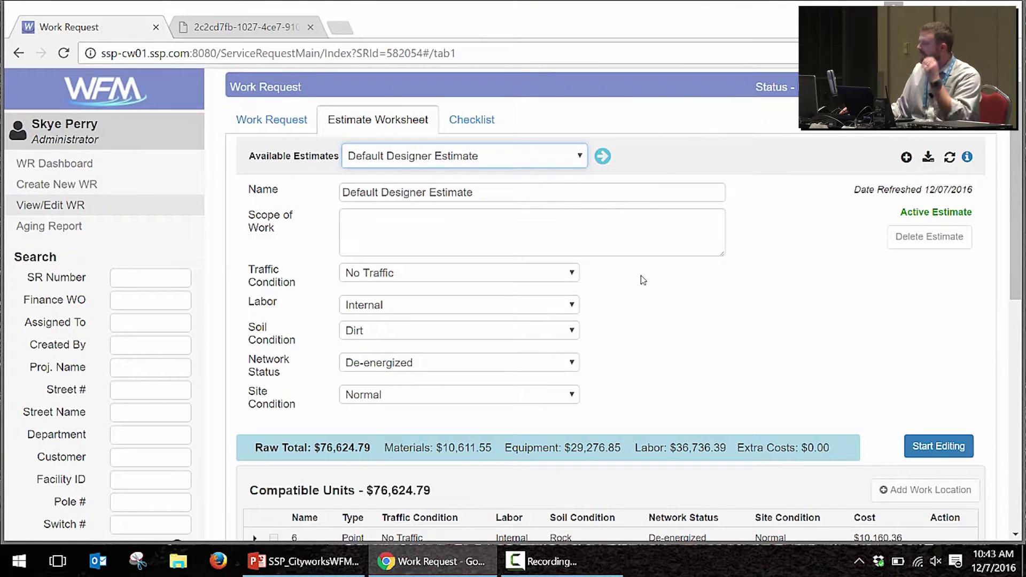
scroll(640, 274, "down", 6)
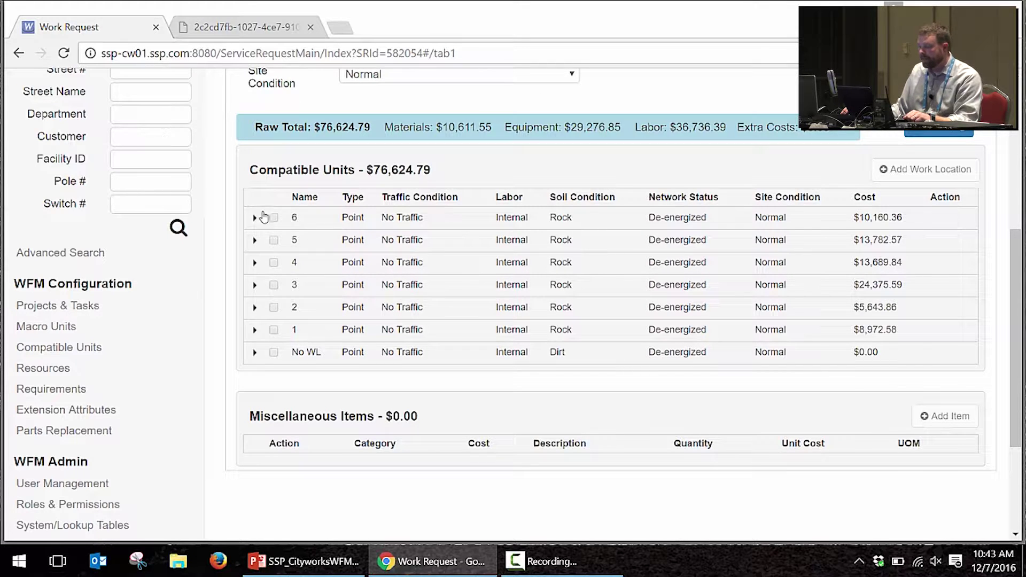
Step: Expand compatible unit 1's cost details and compare them against the GIS design print PDF
left_click(254, 331)
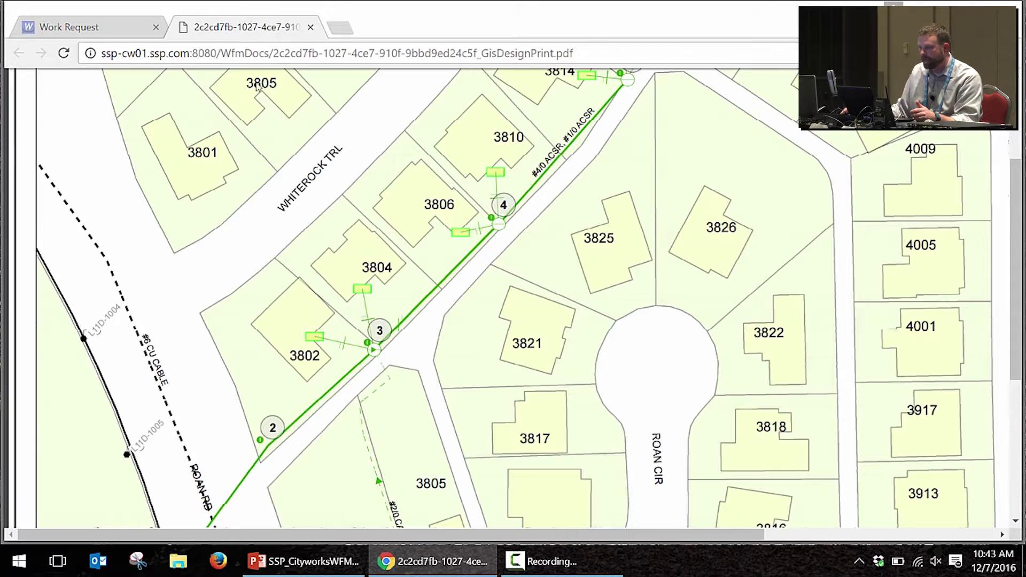
left_click(246, 27)
scroll(220, 369, "down", 5)
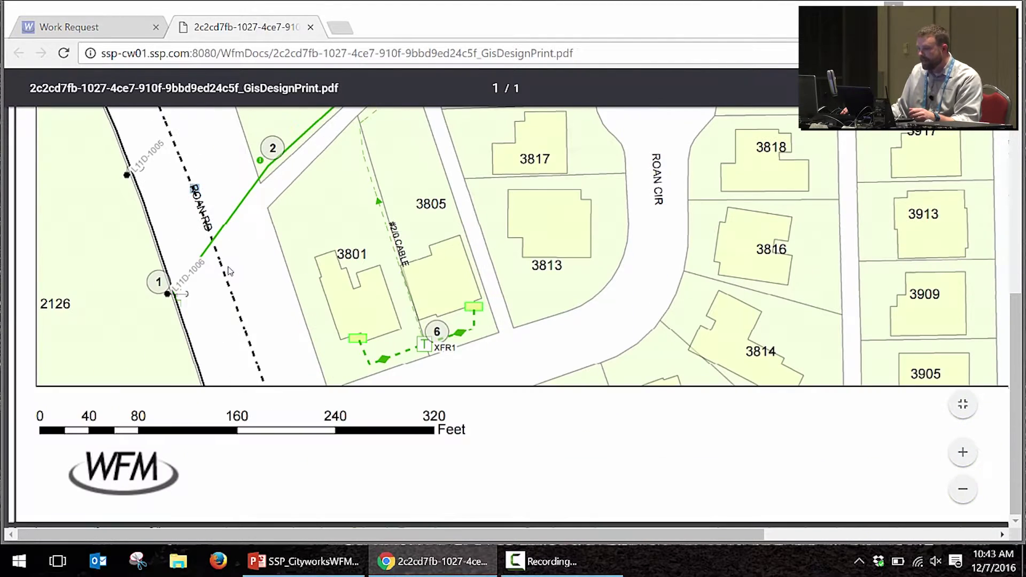
left_click(107, 28)
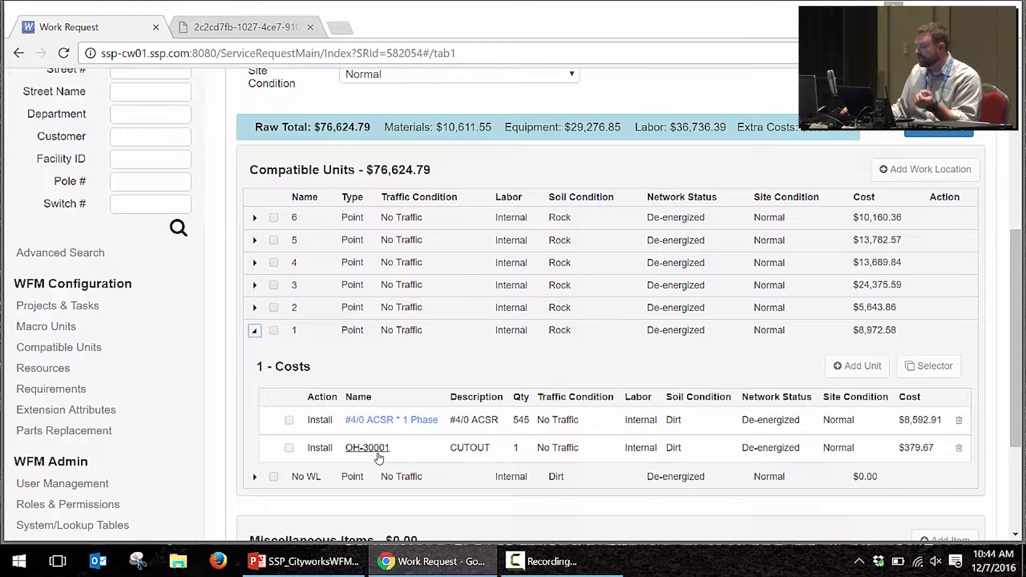
mouse_move(373, 457)
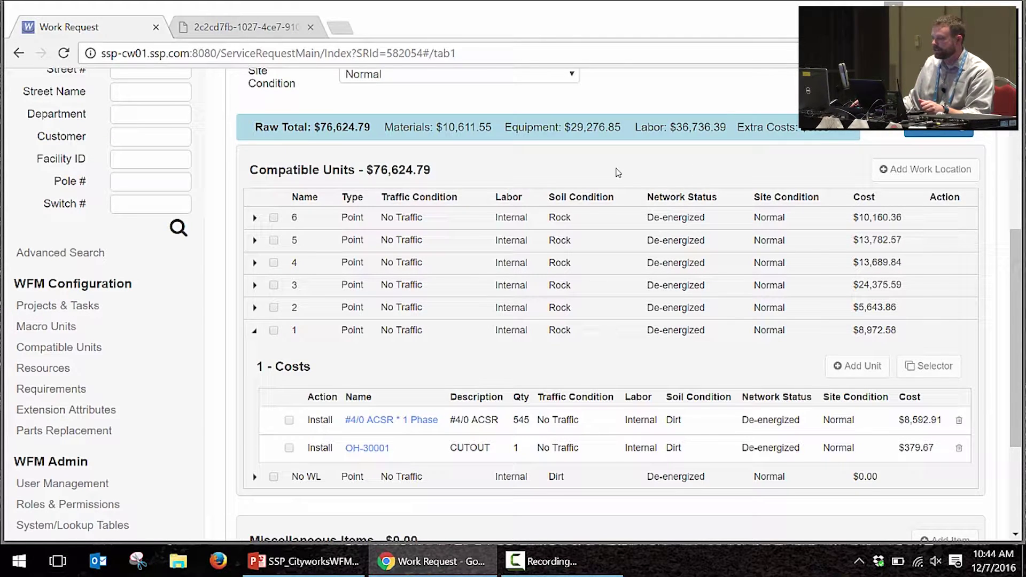
scroll(617, 174, "down", 3)
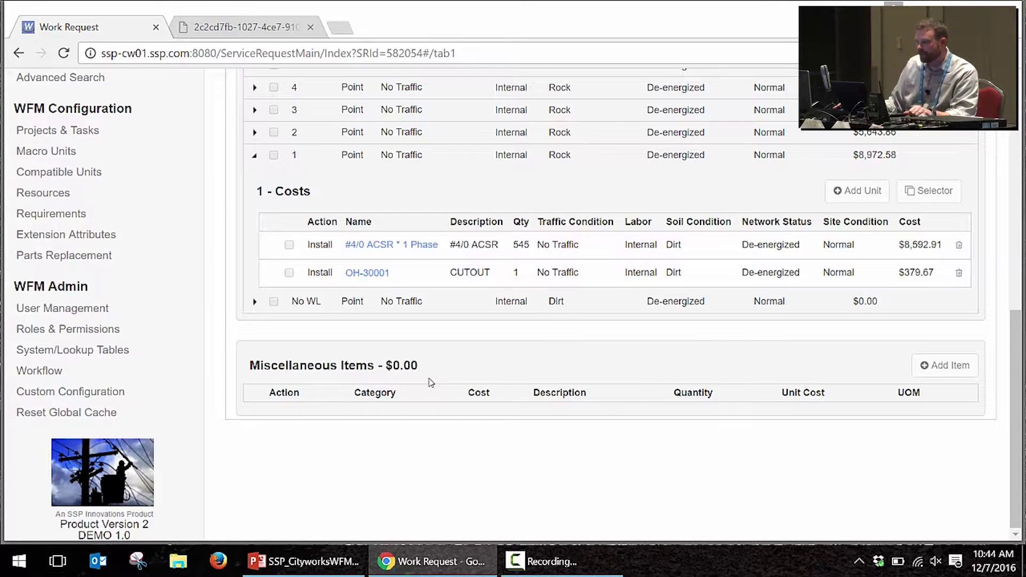
scroll(431, 382, "up", 10)
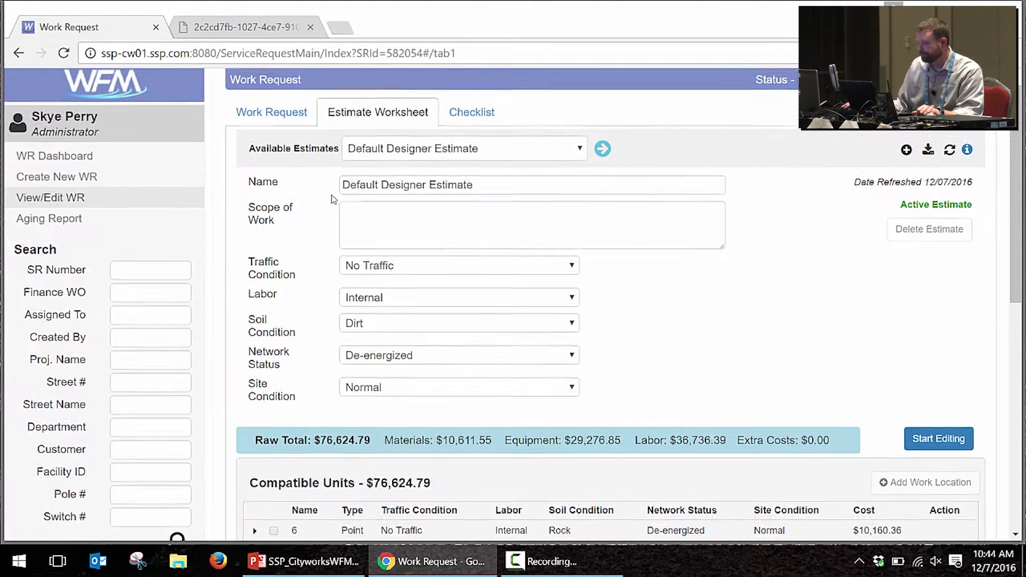
Step: Submit the work request for engineering approval with a distribution engineer as approver
left_click(293, 123)
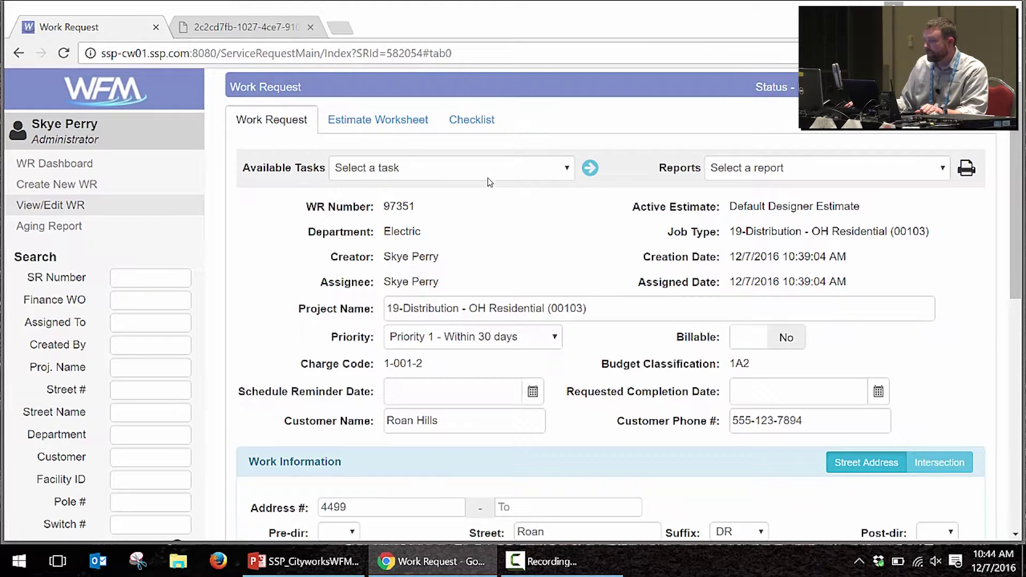
left_click(488, 174)
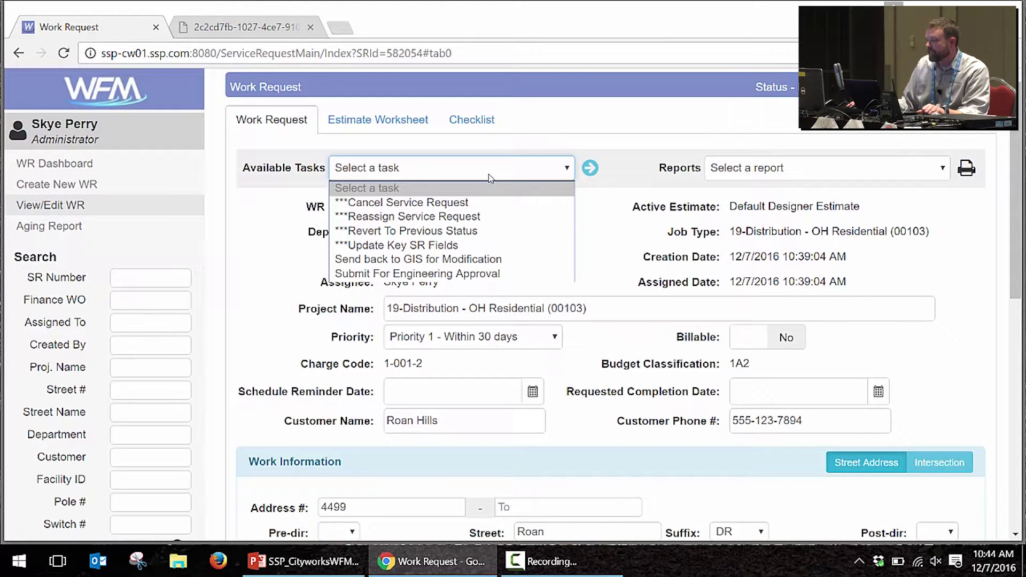
left_click(477, 274)
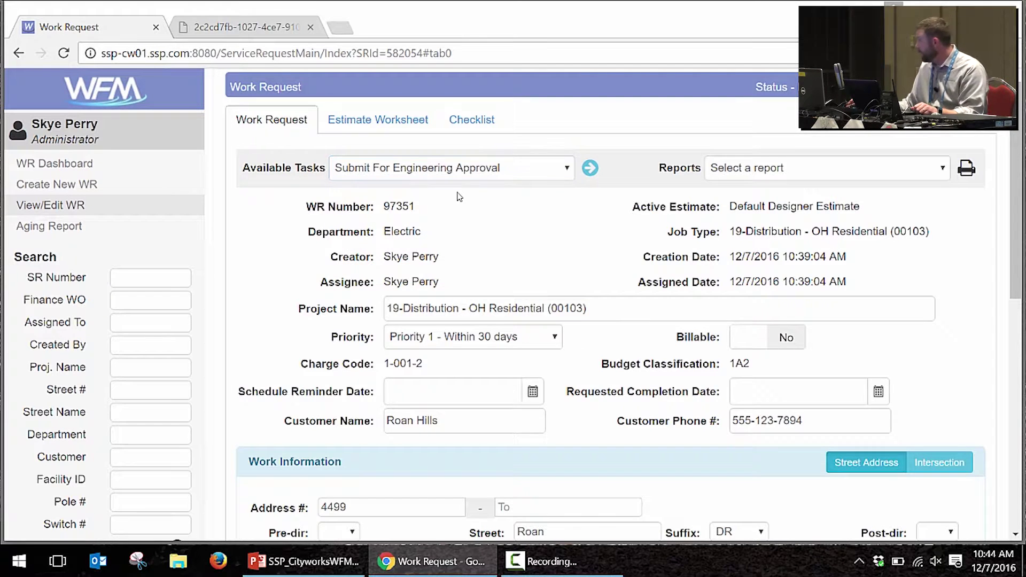
left_click(595, 173)
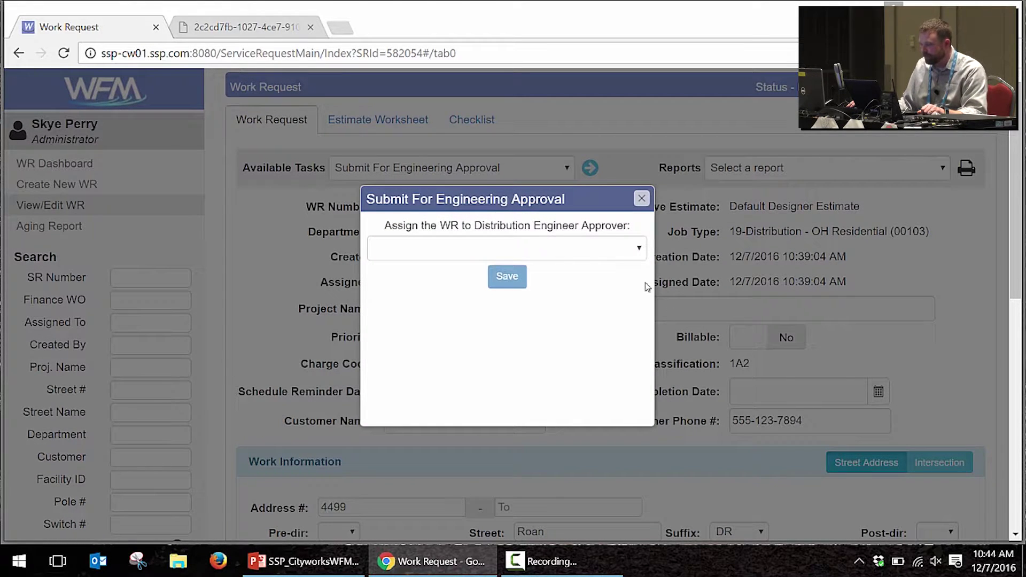
left_click(623, 255)
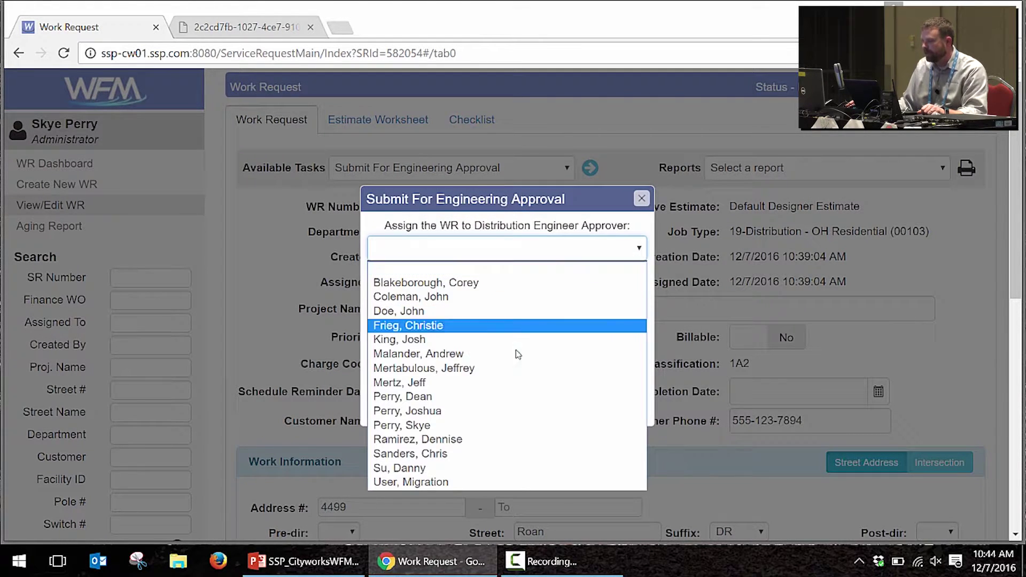
left_click(481, 424)
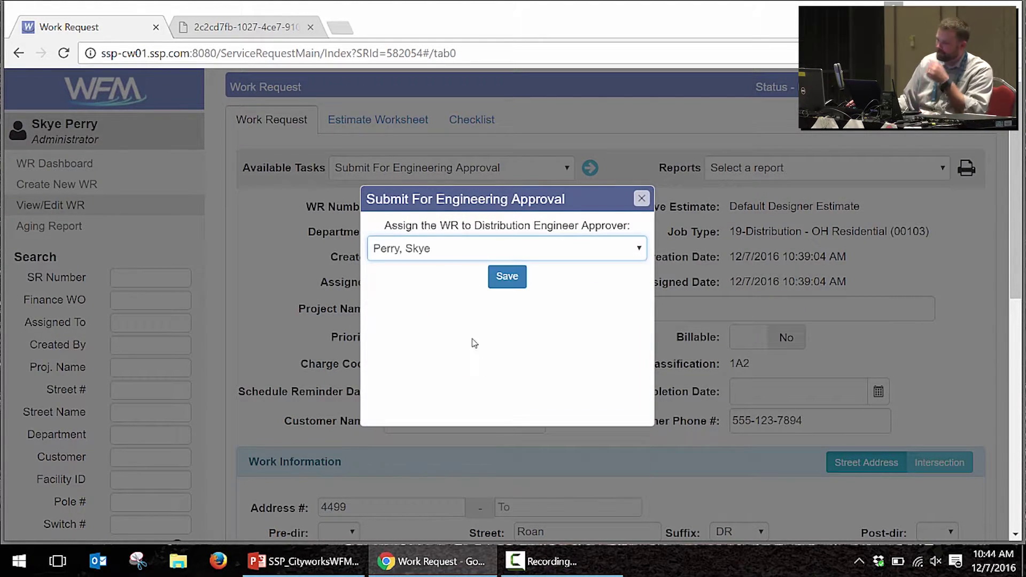
left_click(501, 276)
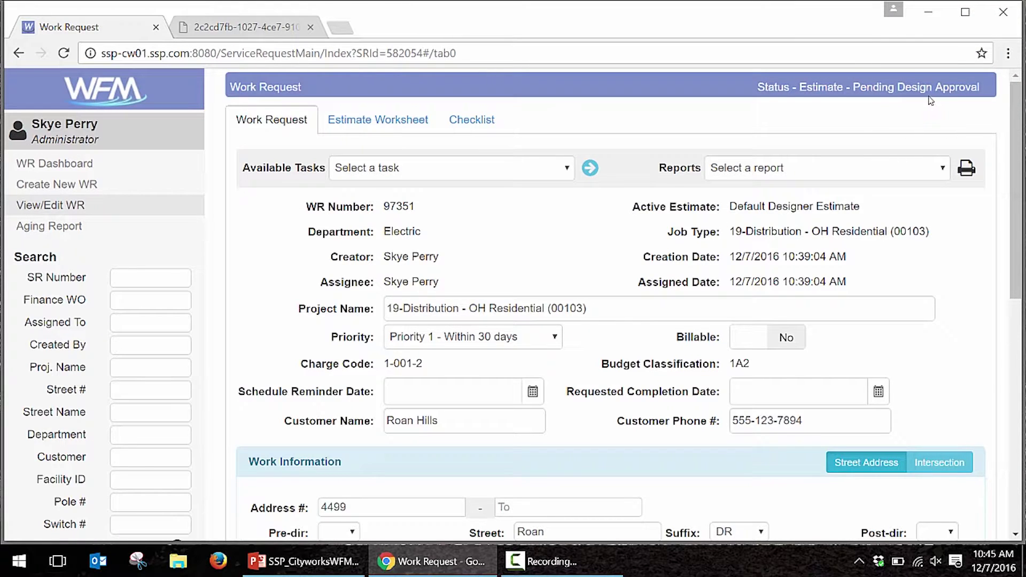
Step: Run the Approve Design task on work request 97351 so it reads Estimate - Approved
left_click(481, 170)
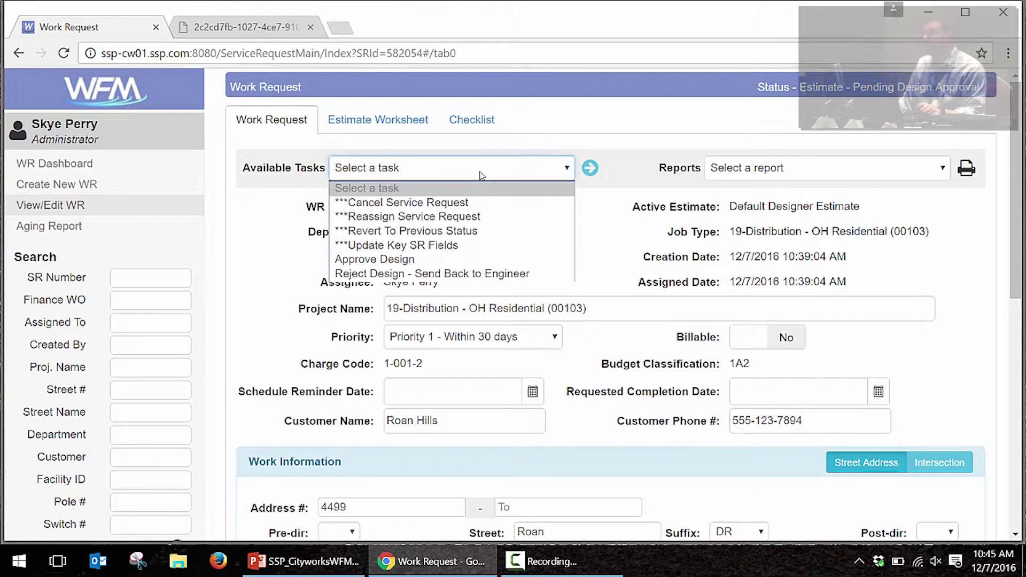
left_click(468, 261)
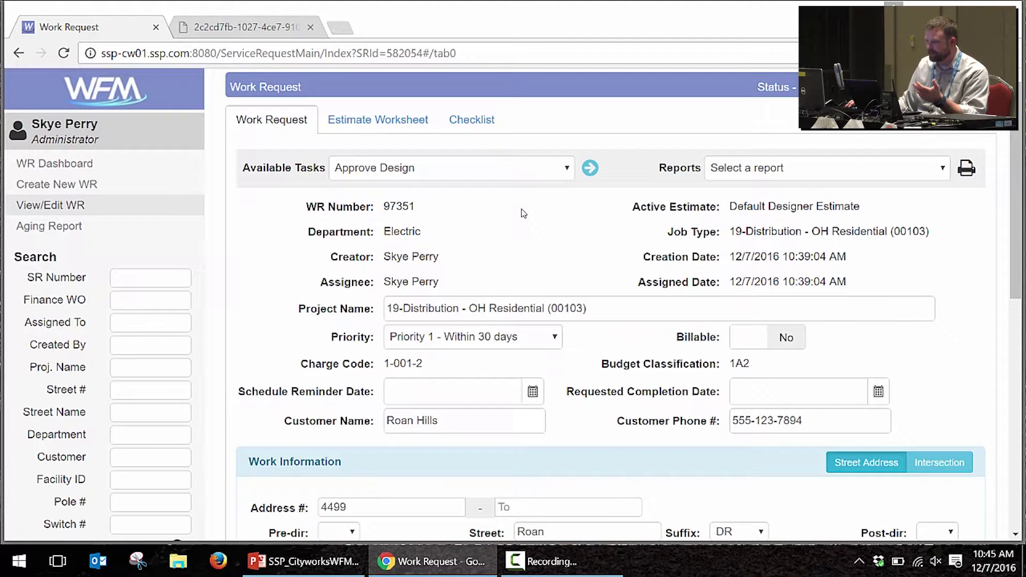
left_click(502, 168)
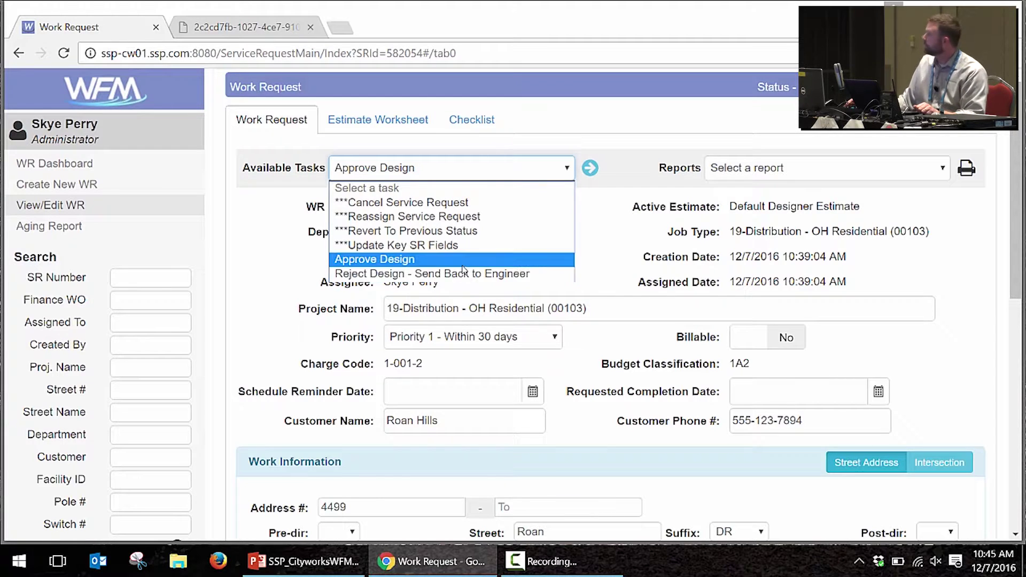
left_click(463, 259)
left_click(591, 168)
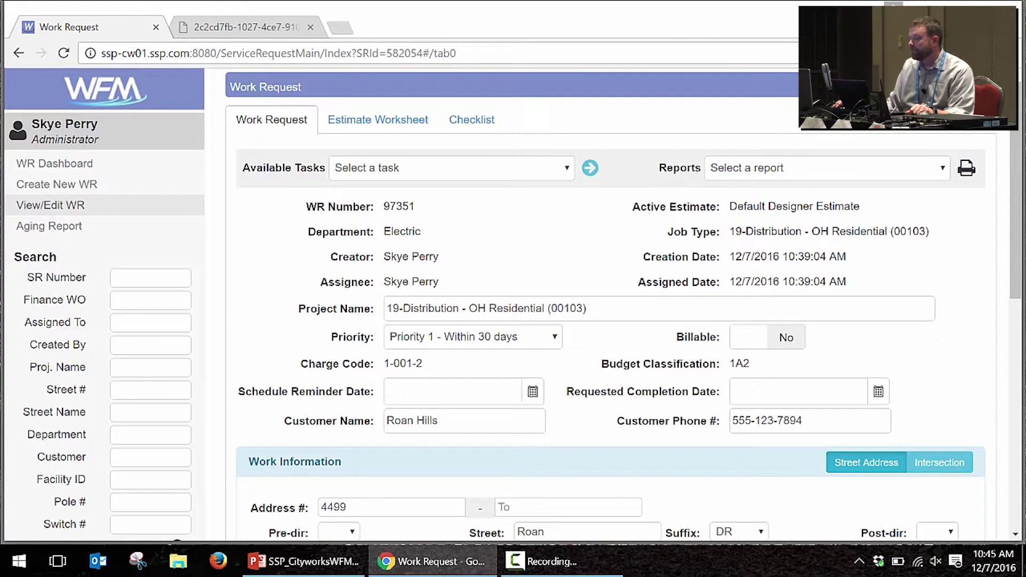
Step: Run Create Cityworks Work Order so the request moves to Work Order - Dedicate Materials
left_click(536, 172)
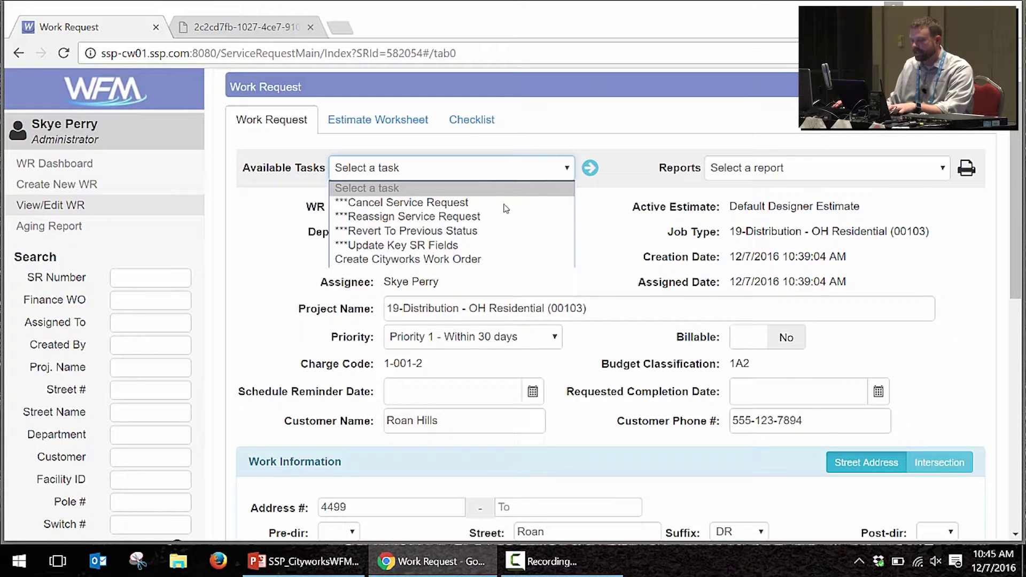
left_click(468, 259)
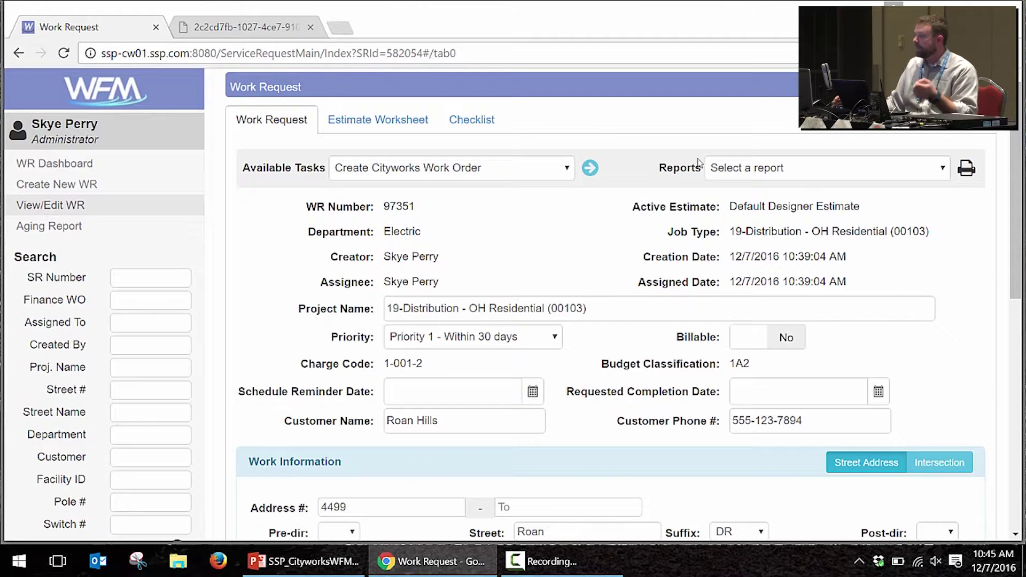
left_click(590, 169)
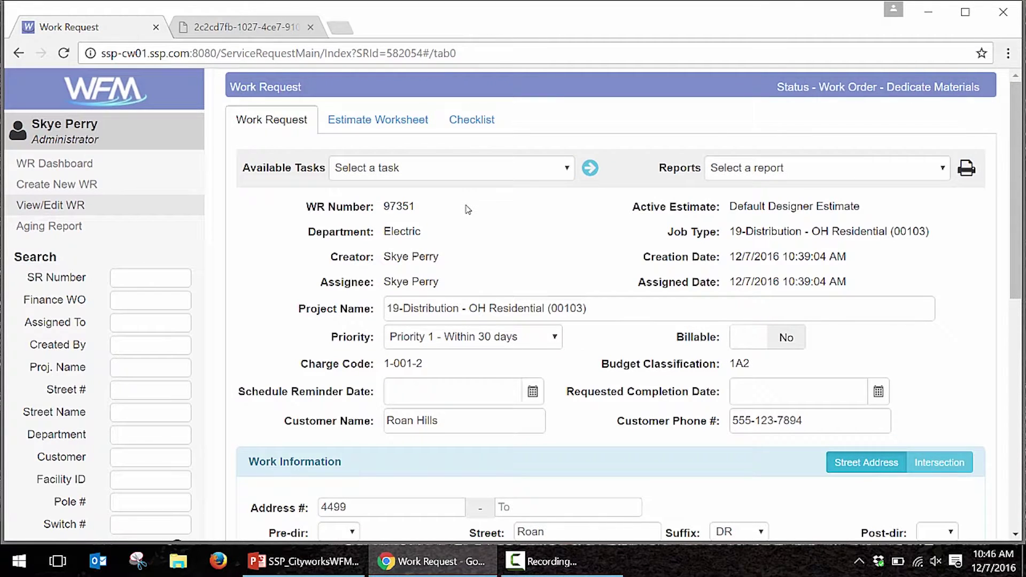
scroll(467, 209, "down", 9)
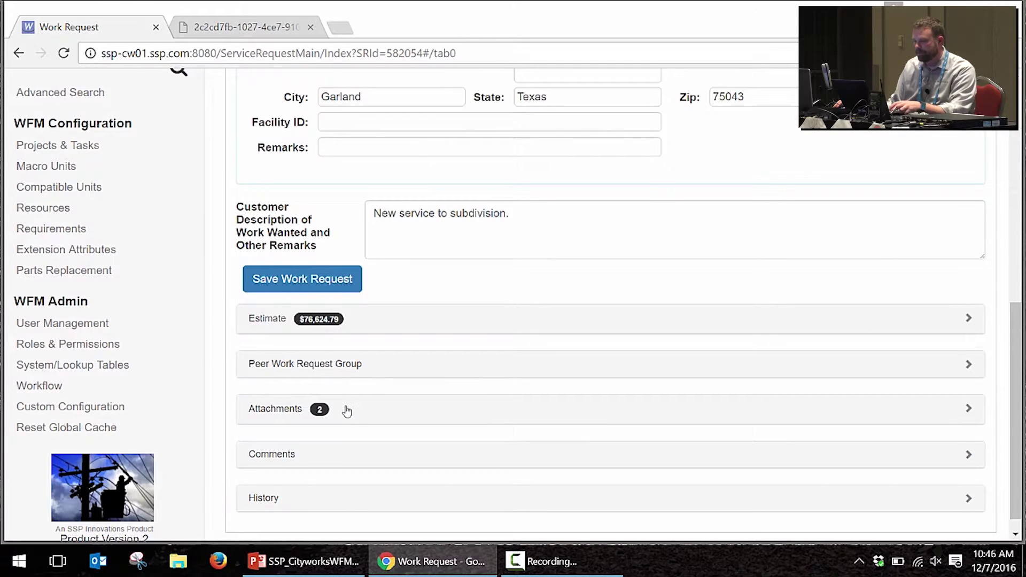
Step: Expand the work request's attachments and open the Cityworks WO# 2393 link
left_click(346, 409)
scroll(353, 274, "down", 3)
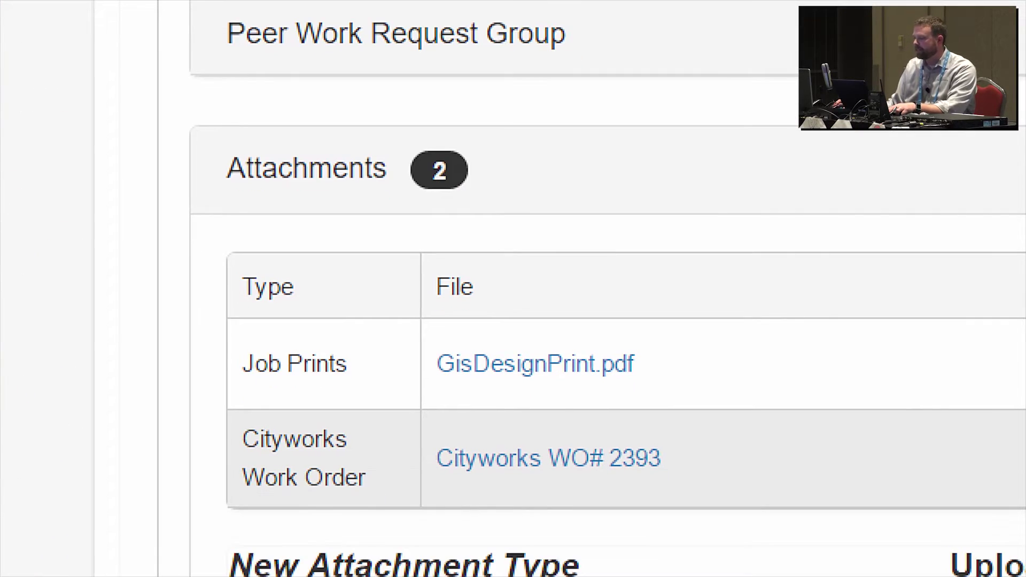
left_click_drag(683, 457, 829, 360)
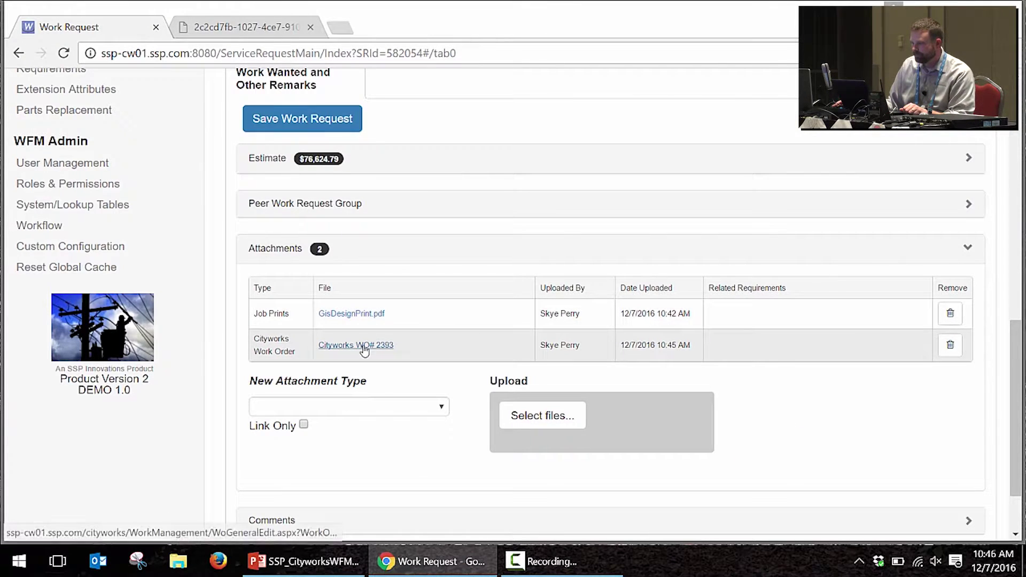
left_click(363, 345)
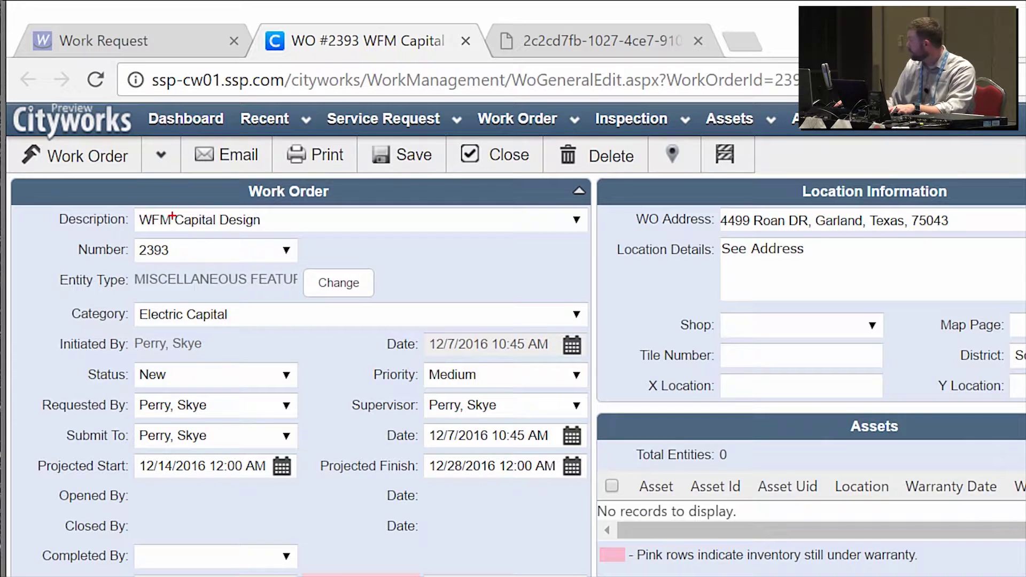
left_click_drag(170, 230, 273, 97)
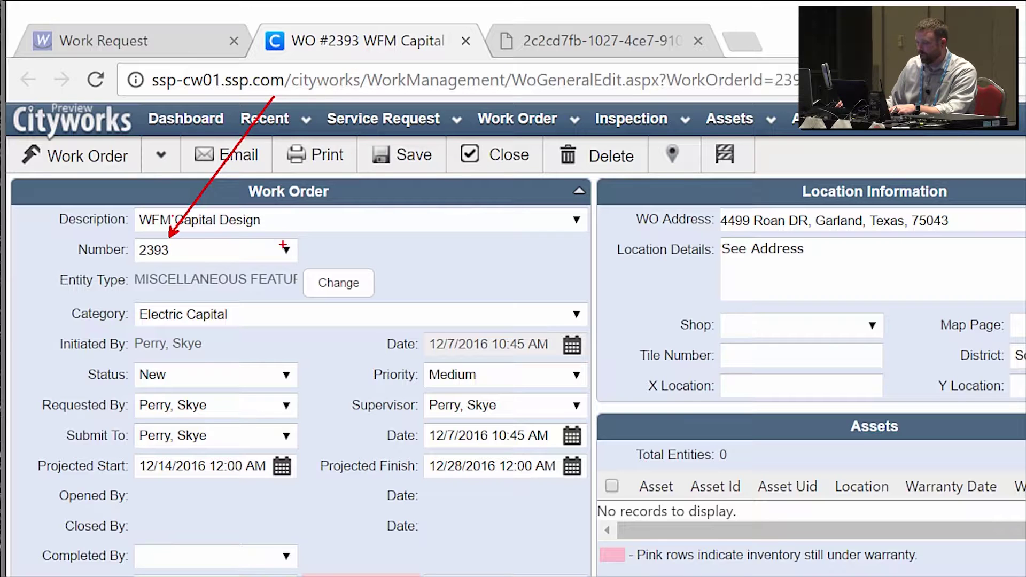
mouse_move(43, 313)
left_mouse_down()
mouse_move(503, 484)
mouse_move(598, 487)
left_mouse_up()
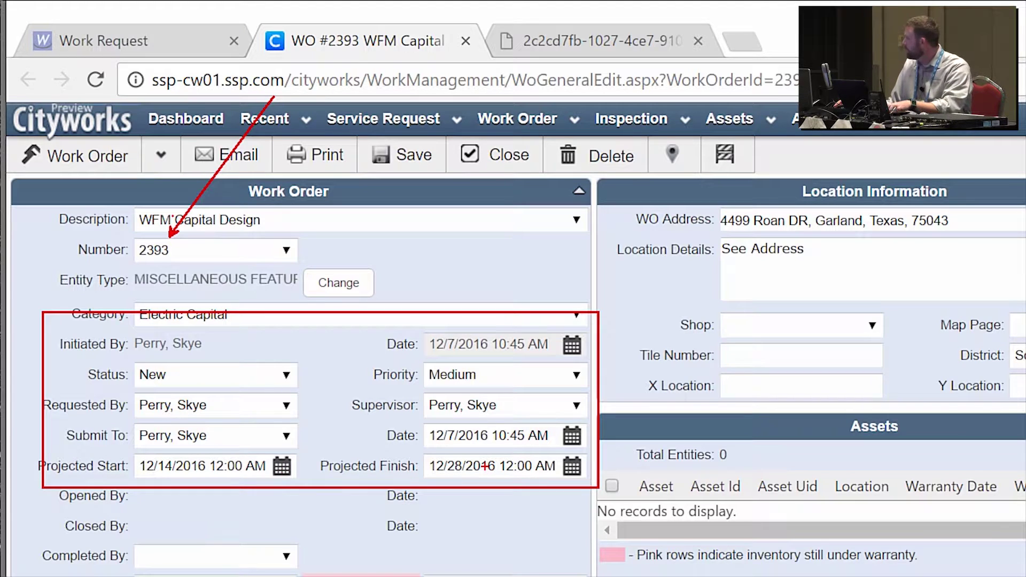
left_click_drag(530, 426, 561, 385)
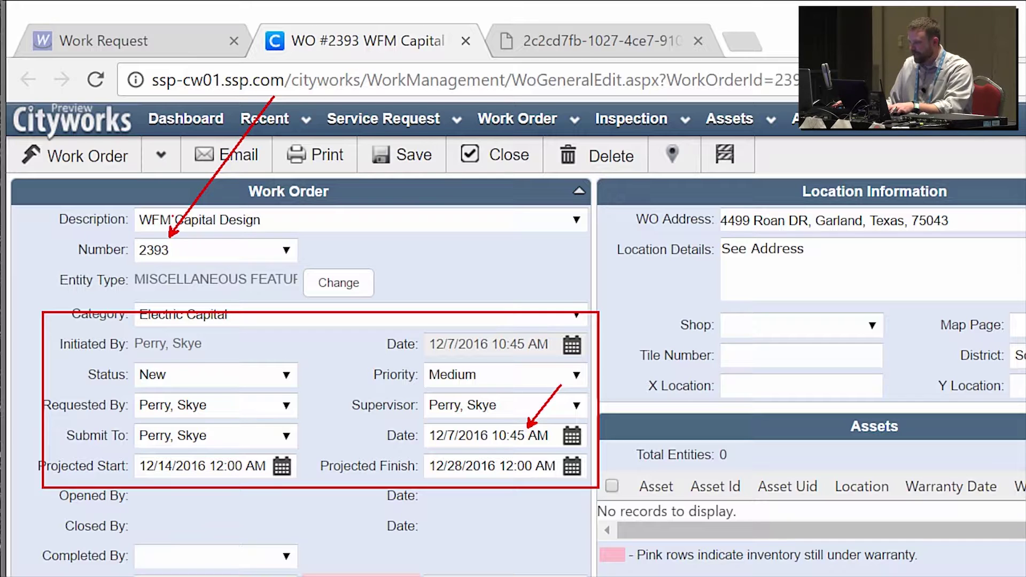
left_click_drag(775, 191, 773, 114)
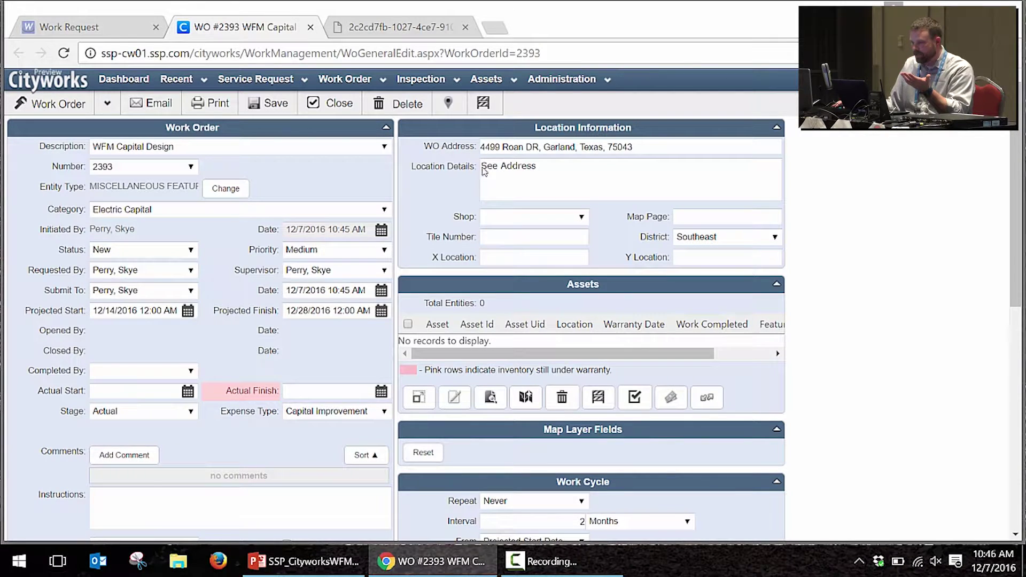
left_click(833, 245)
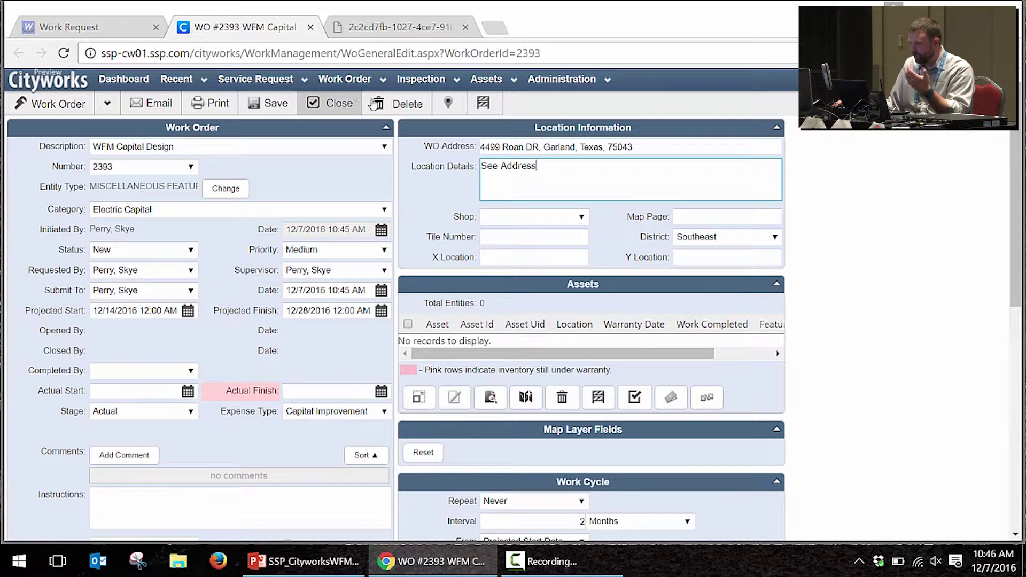
left_click(448, 103)
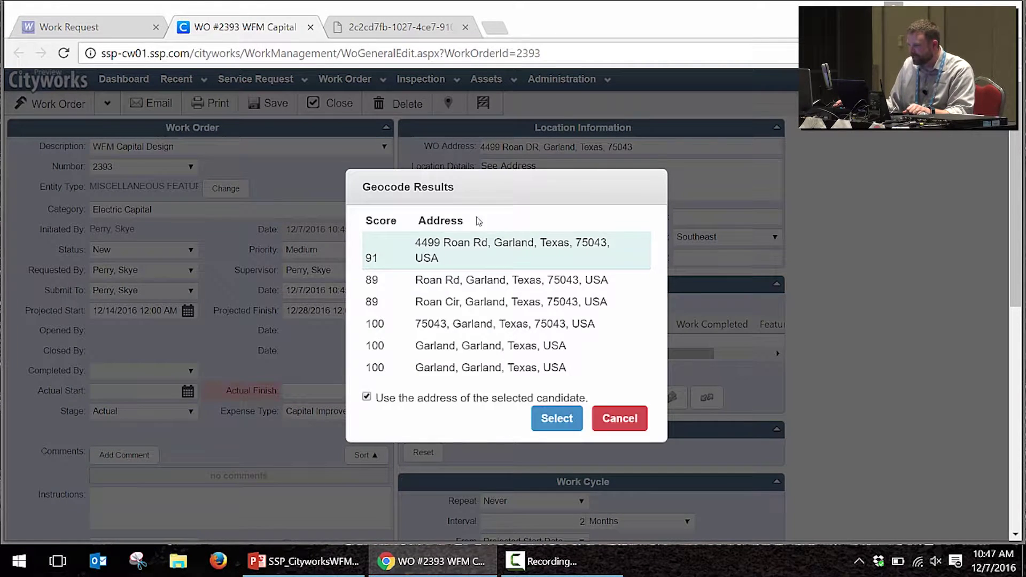
left_click(555, 418)
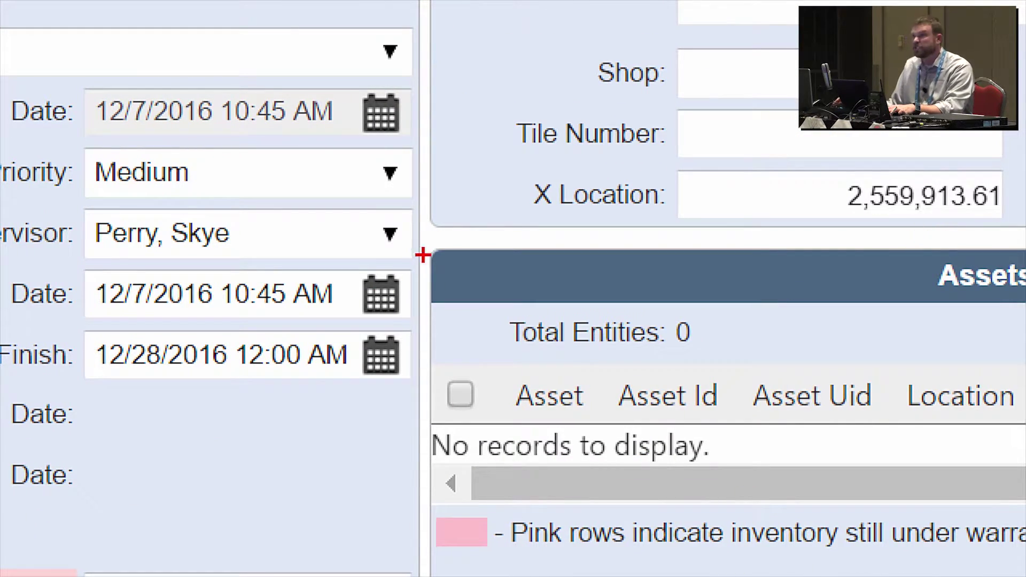
left_click_drag(428, 251, 1022, 545)
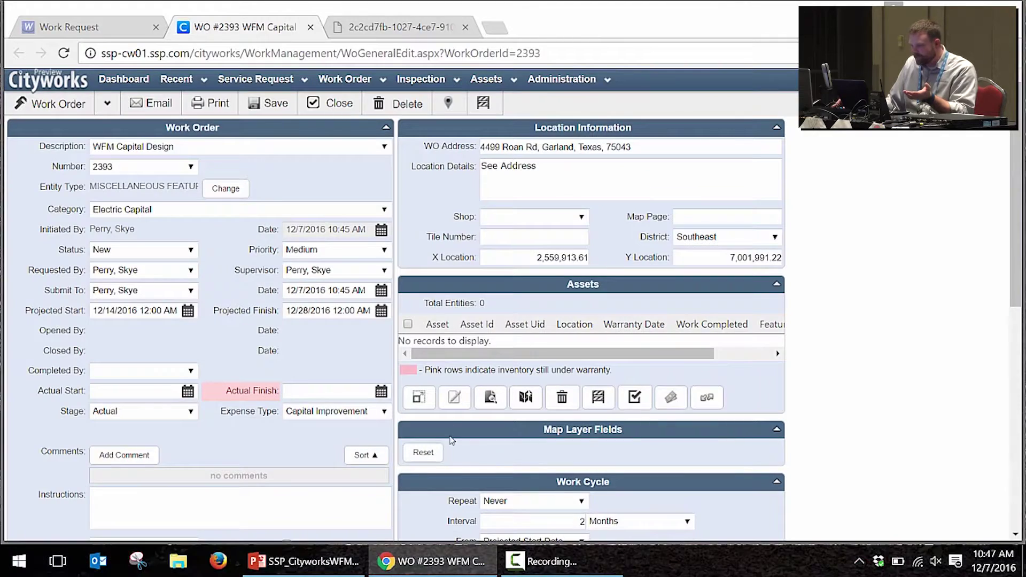
Step: Verify work order 2393's Service Request Number matches WR 97351, then show the section list
scroll(473, 345, "down", 5)
scroll(478, 345, "up", 5)
scroll(380, 398, "down", 9)
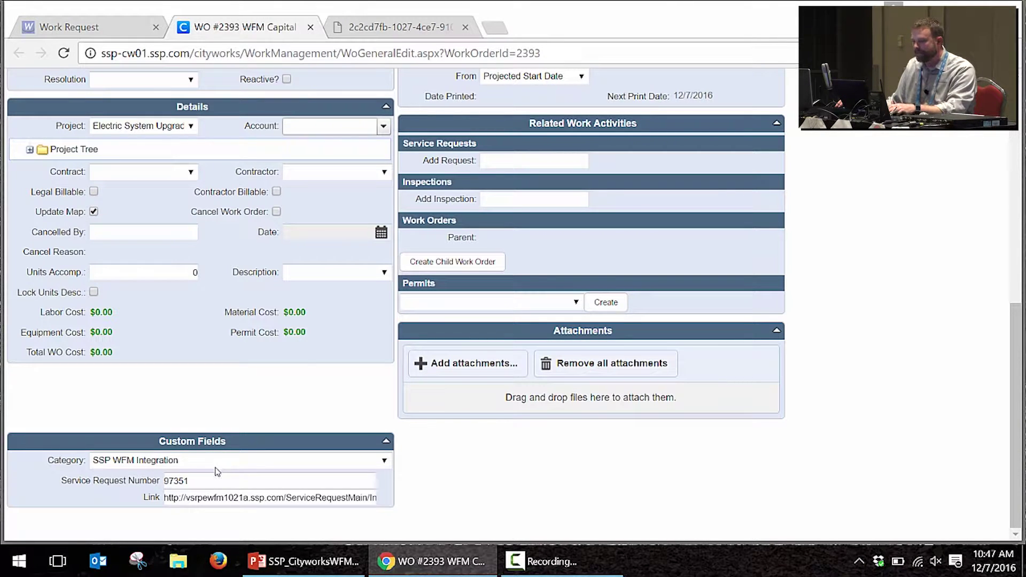
left_click(201, 483)
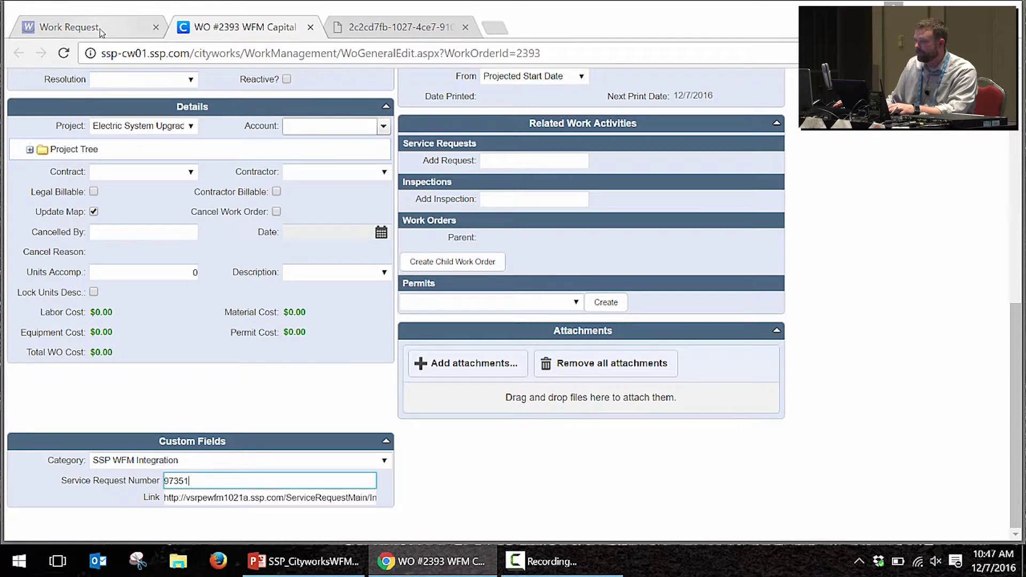
left_click(129, 27)
double_click(408, 206)
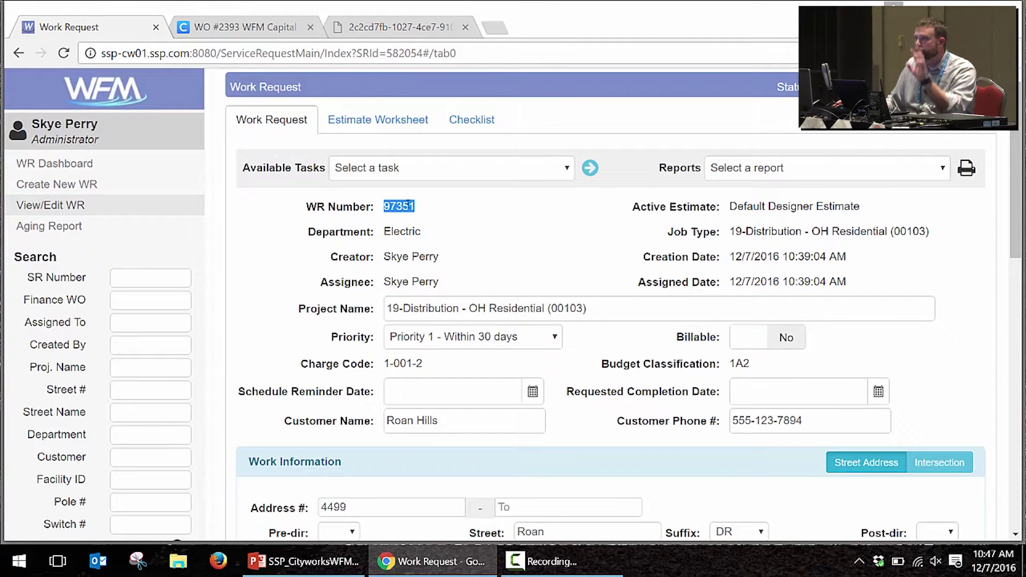
left_click(250, 26)
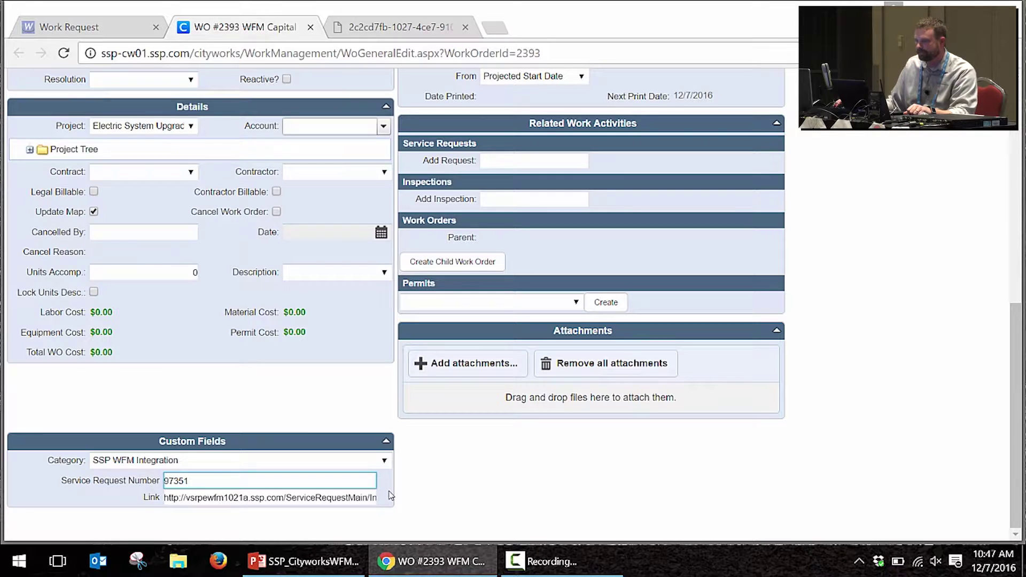
scroll(342, 389, "up", 9)
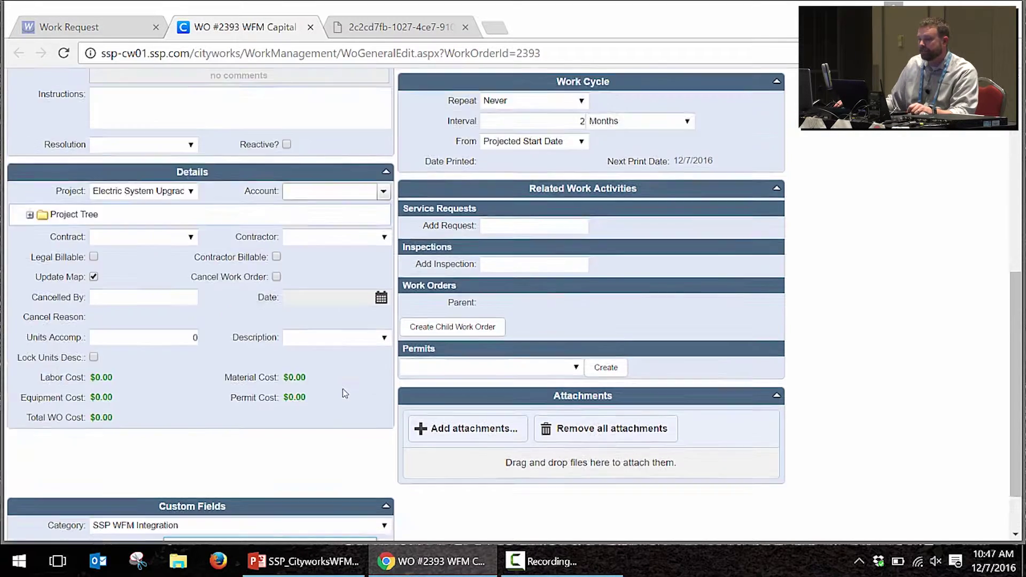
left_click(108, 103)
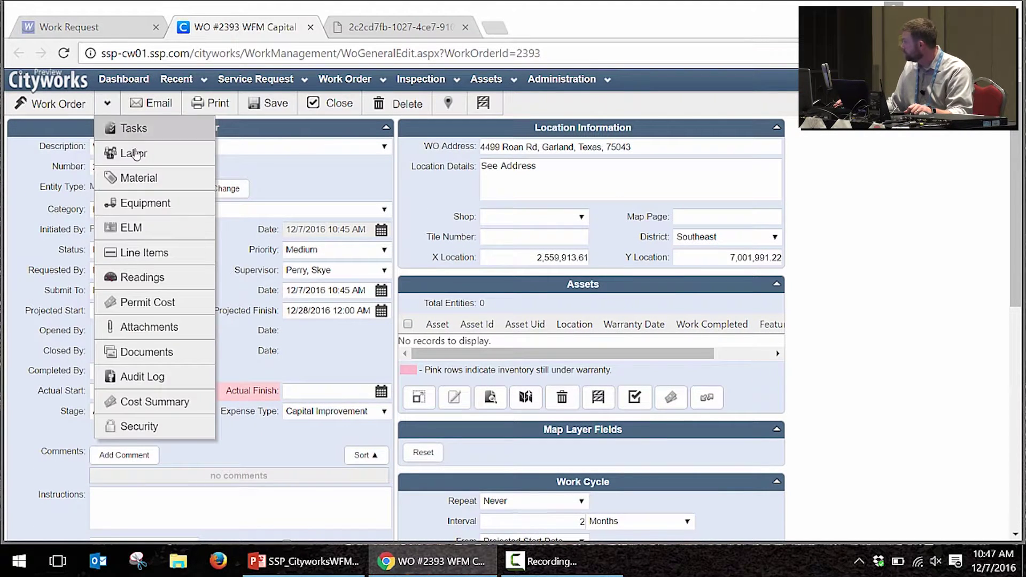
Step: Review the estimated material costs on work order 2393
left_click(155, 187)
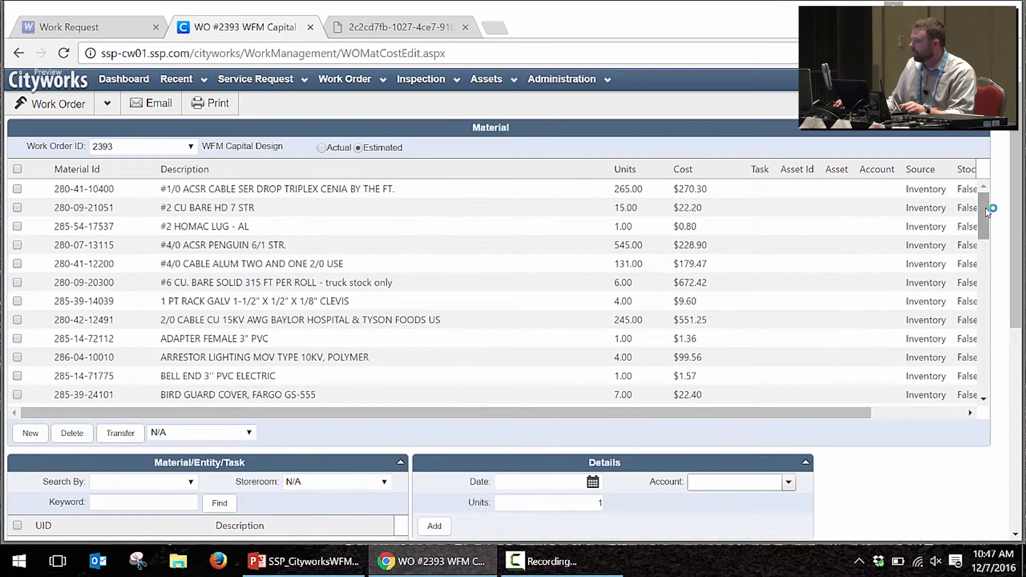
scroll(983, 234, "down", 1)
scroll(983, 234, "down", 18)
scroll(986, 233, "up", 14)
scroll(995, 229, "up", 5)
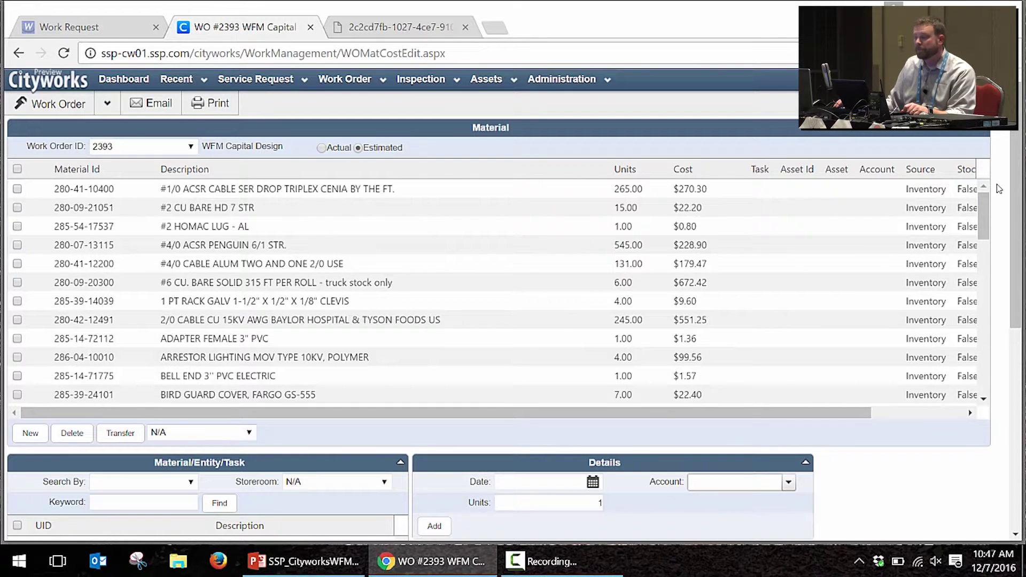
Step: Review the work order's equipment costs, then return to the WFM work request
left_click(106, 104)
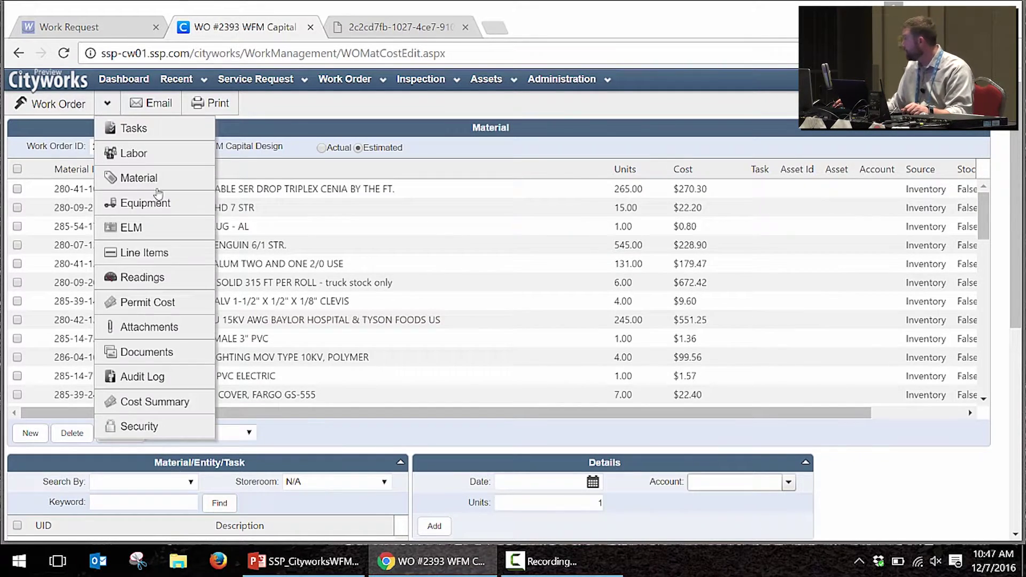
left_click(156, 206)
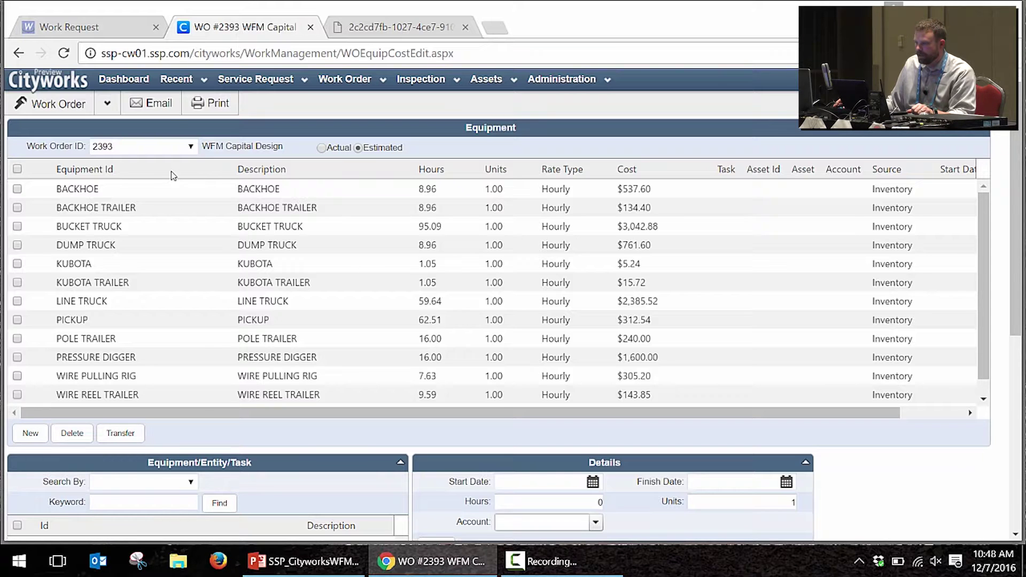
left_click(171, 35)
Step: Close the work order tab and run Order/Dedicate Materials, moving past the materials list
middle_click(171, 35)
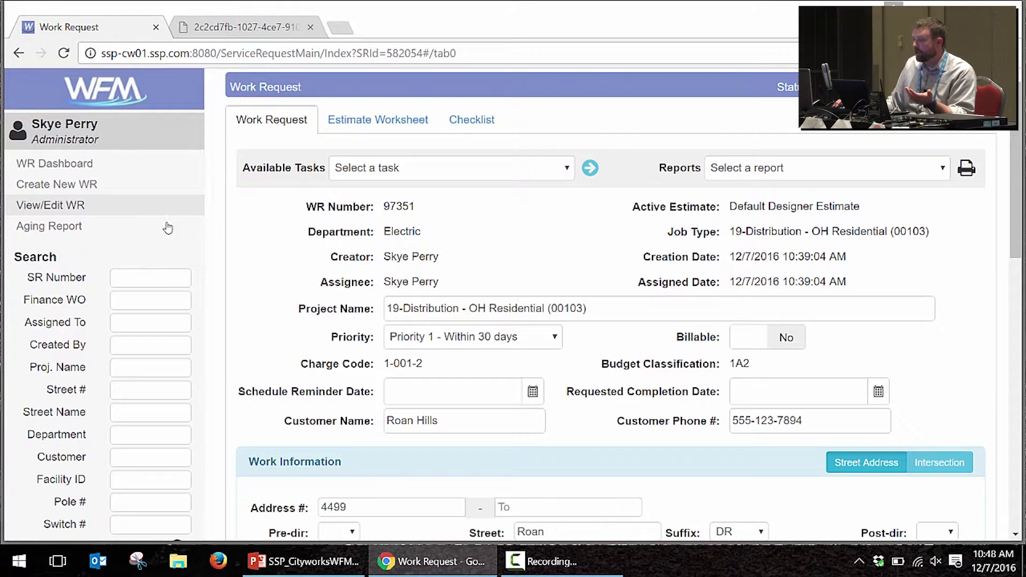
left_click(393, 170)
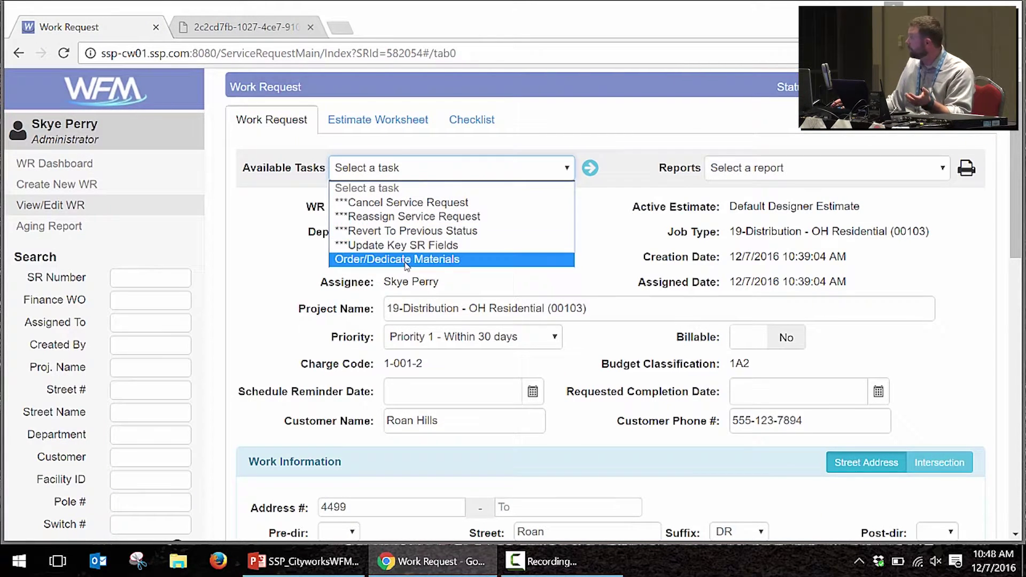
left_click(405, 260)
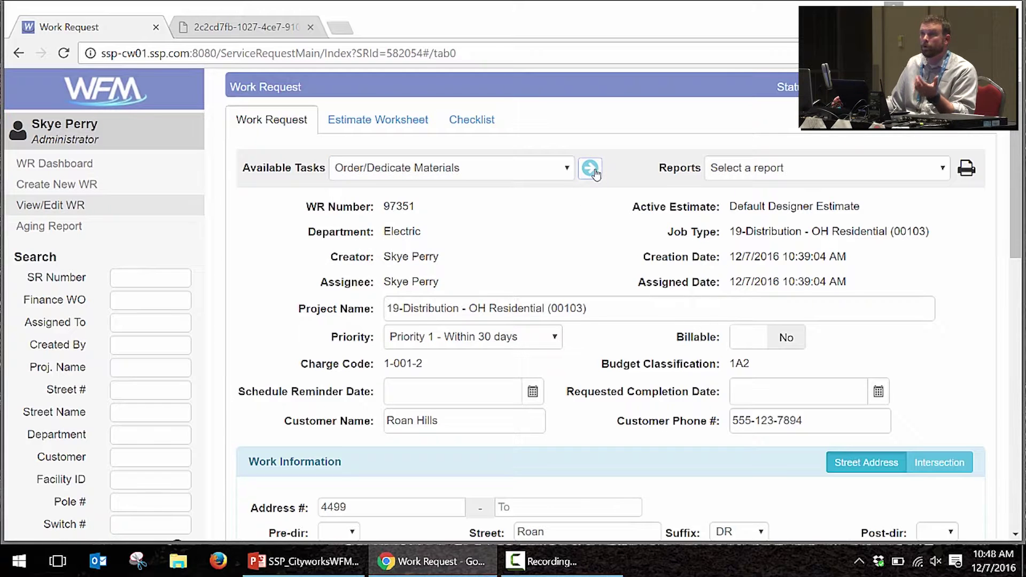
left_click(590, 168)
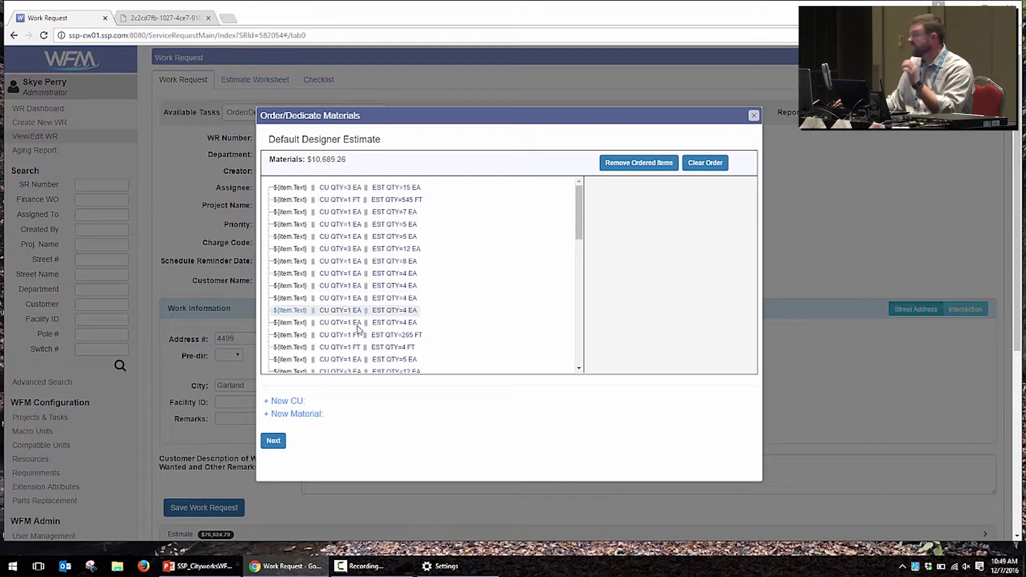
left_click(282, 444)
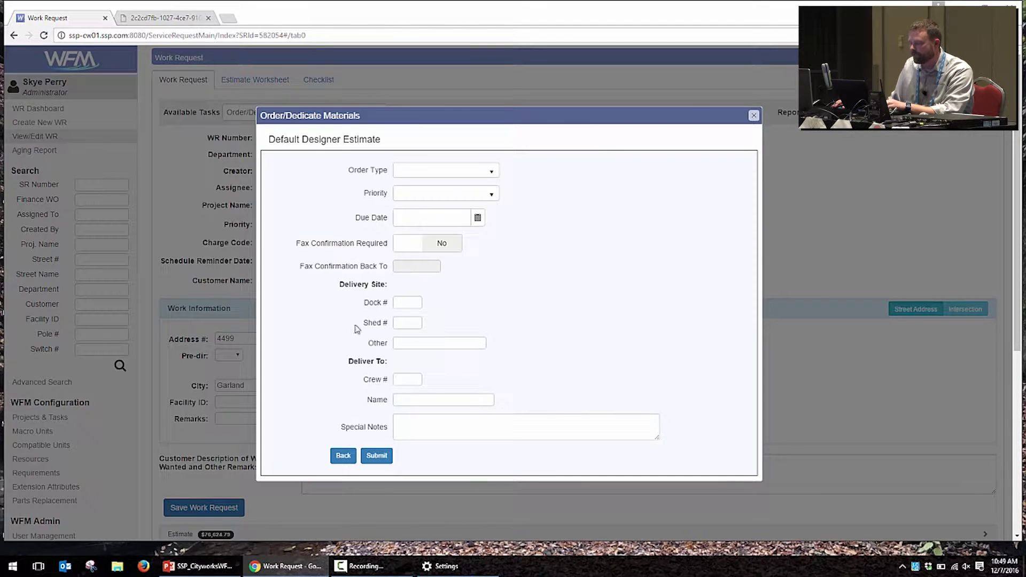
Step: Submit a Full Order, Routine priority, due 12/19/2016, for delivery to Dock 1, Shed 1
left_click(440, 171)
left_click(438, 200)
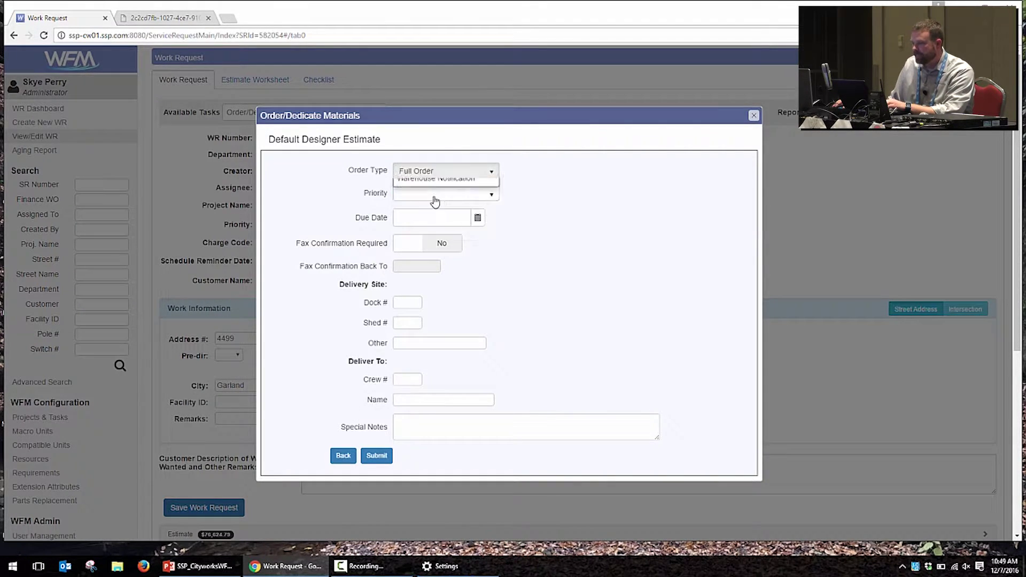
left_click(431, 195)
left_click(426, 239)
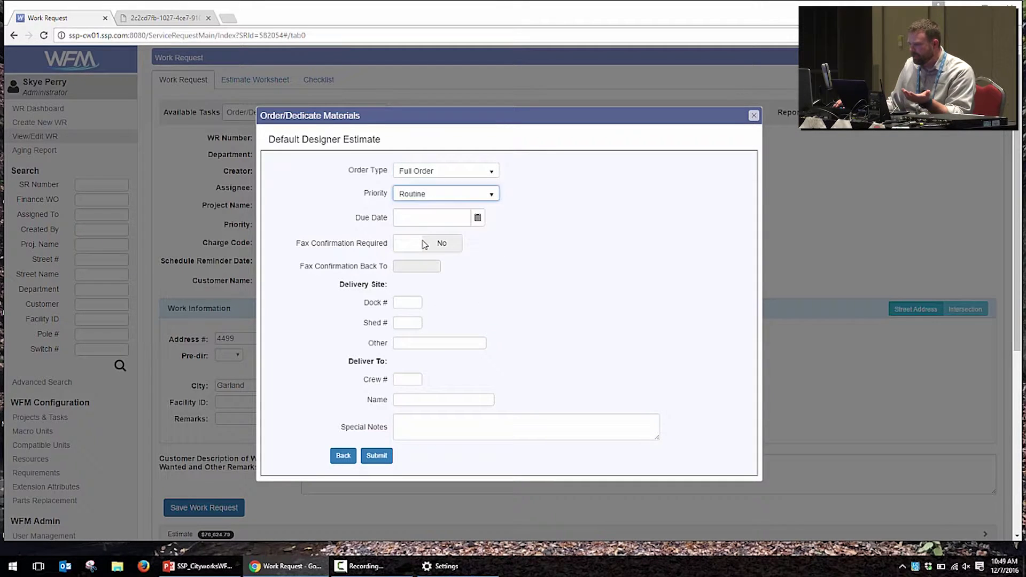
left_click(427, 218)
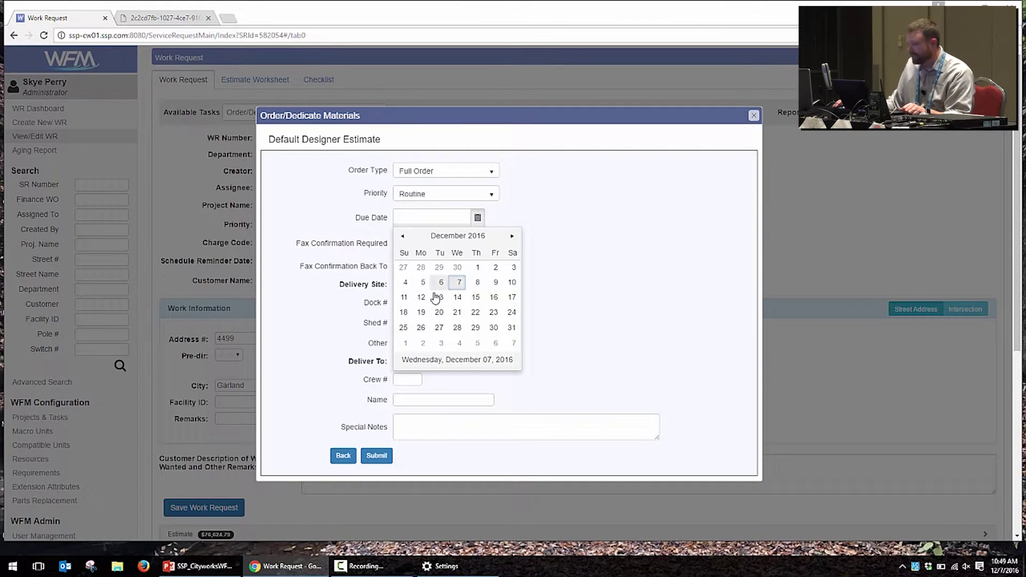
left_click(422, 312)
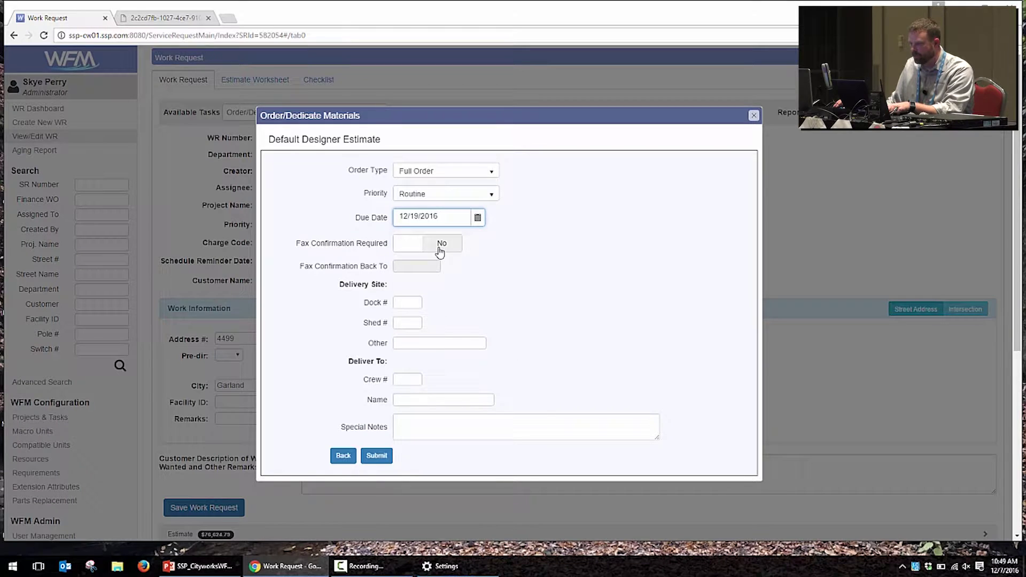
left_click(409, 303)
type("1")
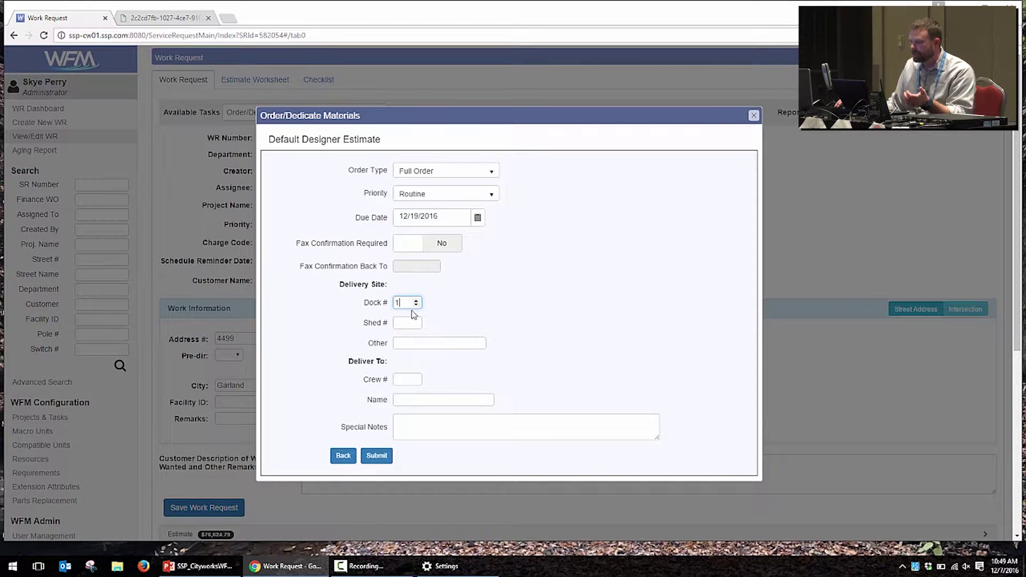
left_click(409, 322)
type("1")
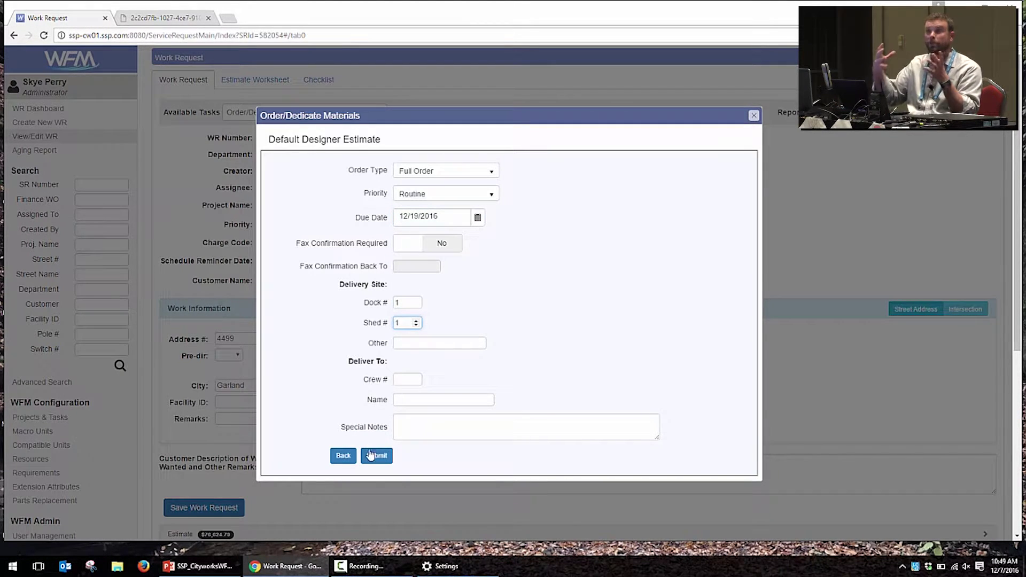
left_click(374, 455)
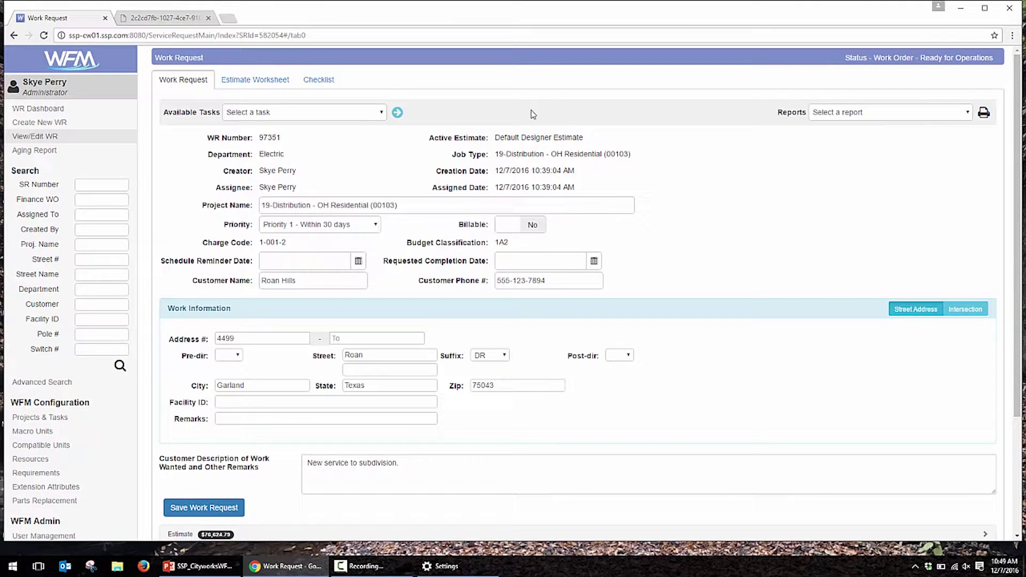
Step: Run the Assign to Crew task on the Roan Hills work request
left_click(361, 117)
left_click(365, 167)
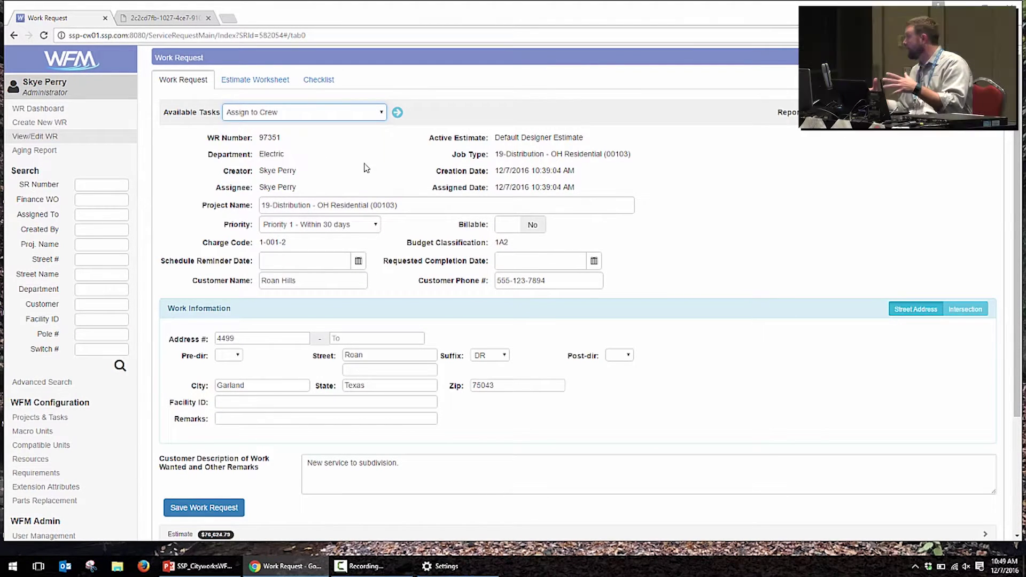
left_click(398, 113)
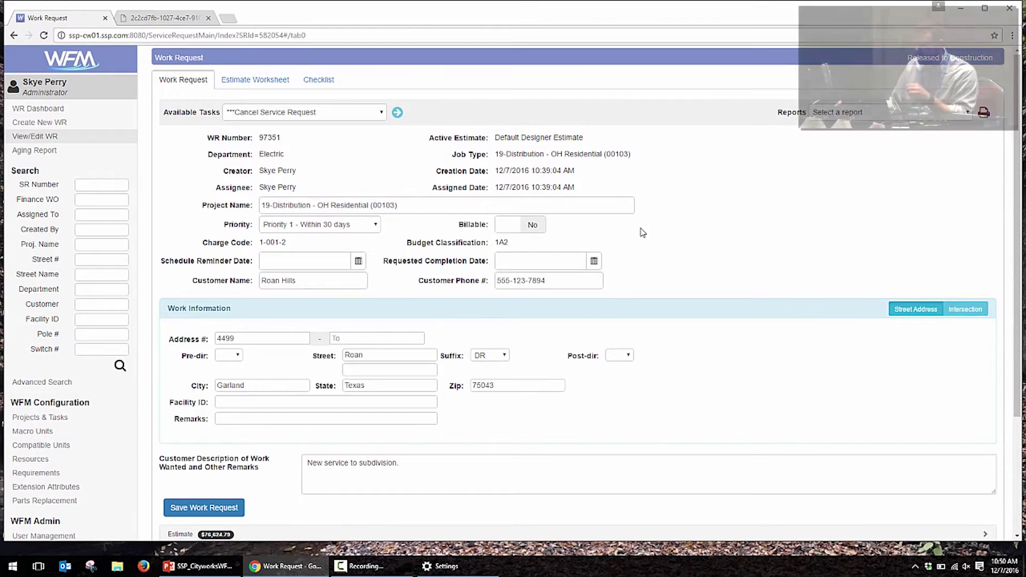
Step: Expand the work request's Estimate section to review its units
scroll(348, 396, "down", 4)
left_click(266, 386)
scroll(272, 369, "down", 5)
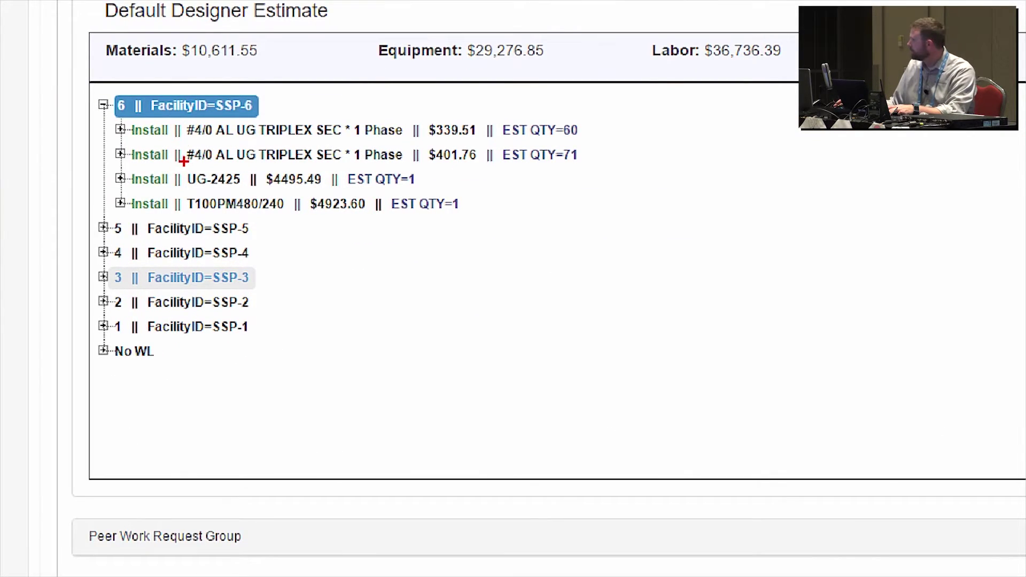
left_click_drag(76, 90, 665, 375)
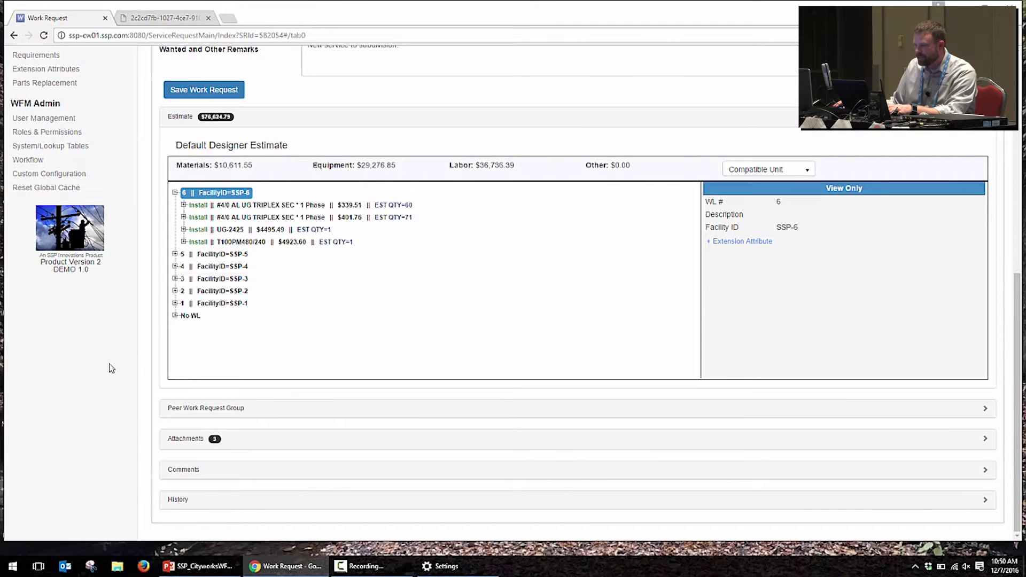
Step: View the attached GisDesignPrint.pdf, then close it and return to the top of the request
left_click(195, 448)
scroll(267, 400, "down", 3)
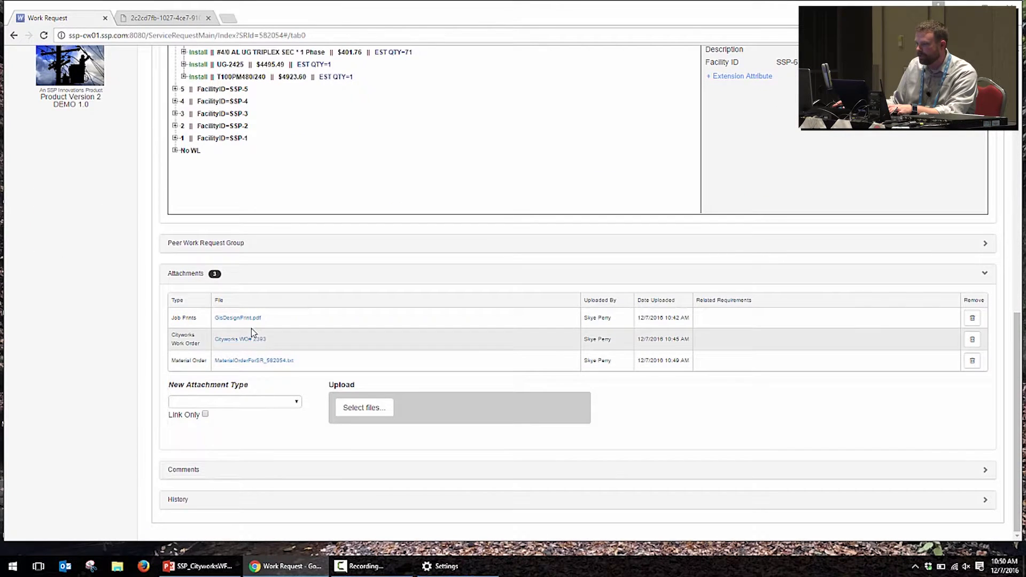
left_click(176, 20)
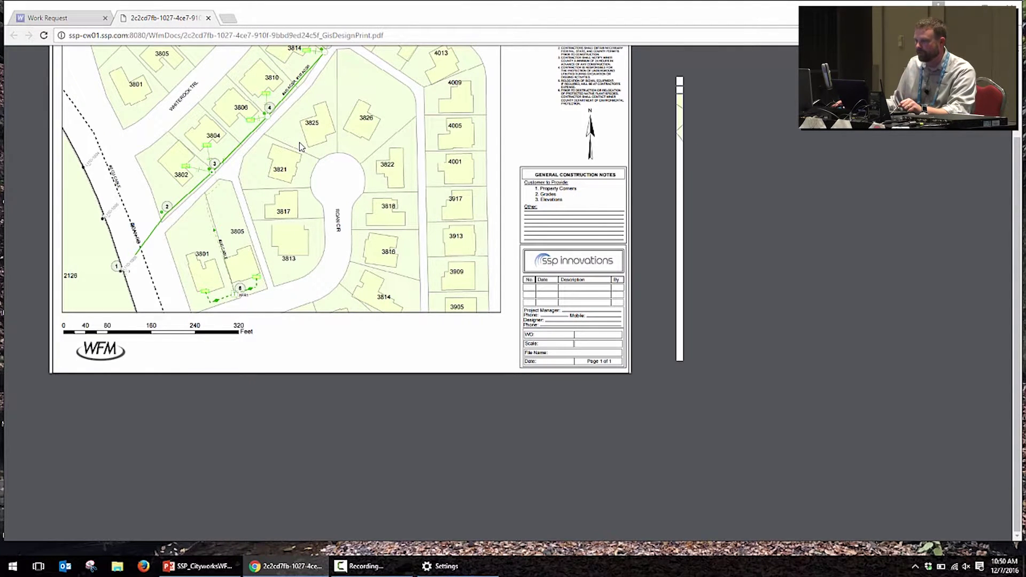
left_click(208, 18)
scroll(384, 286, "up", 15)
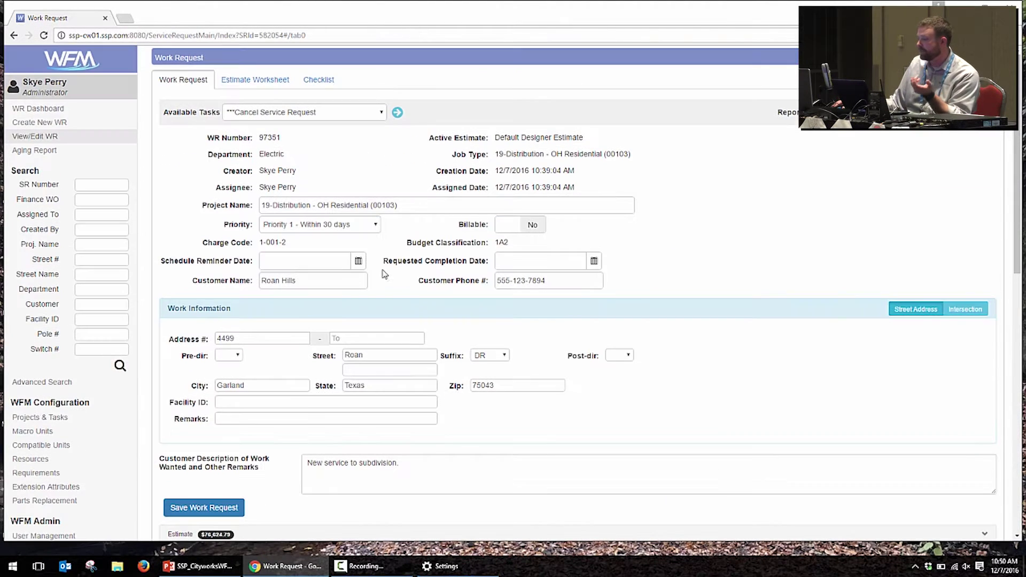
Step: Run Complete Asbuilts and confirm an as-built quantity of 75 for SSP-6's first triplex unit
left_click(348, 112)
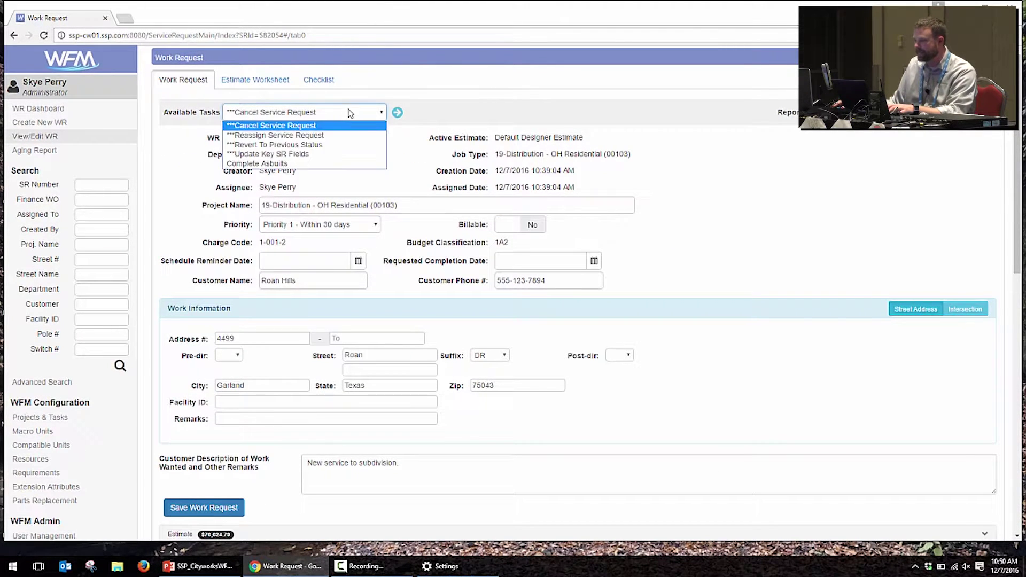
left_click(331, 163)
left_click(397, 113)
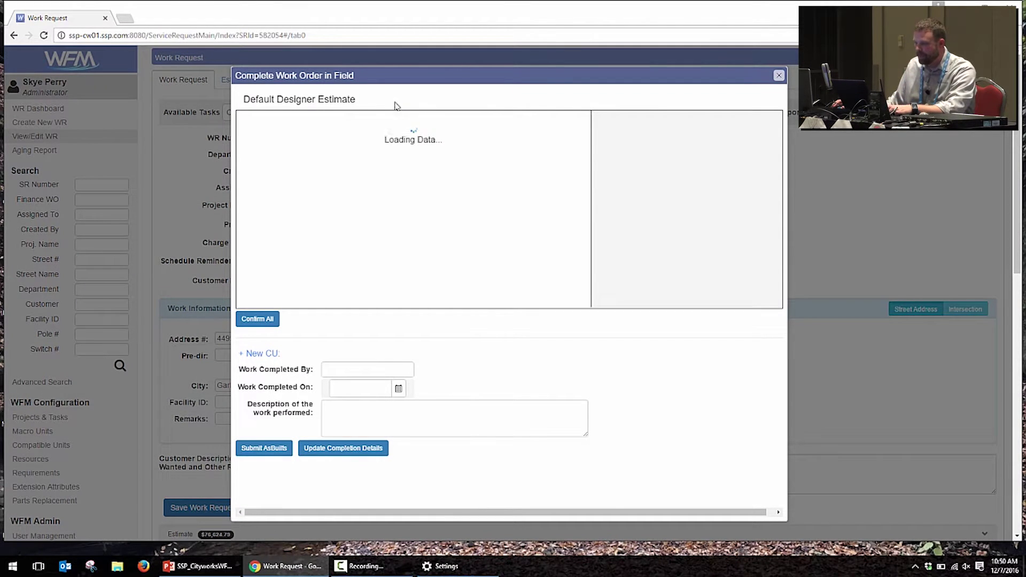
left_click(245, 121)
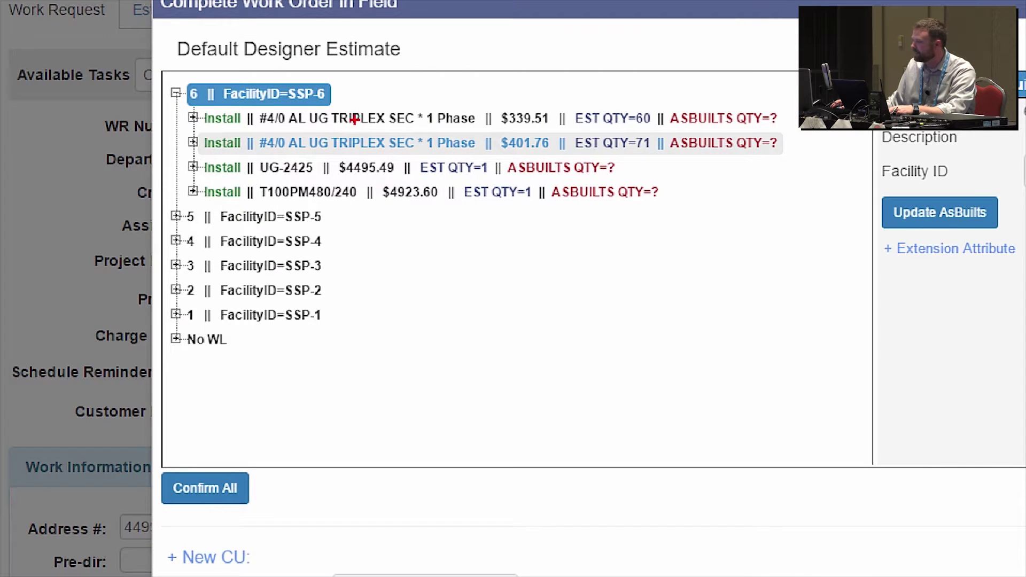
left_click_drag(159, 78, 818, 203)
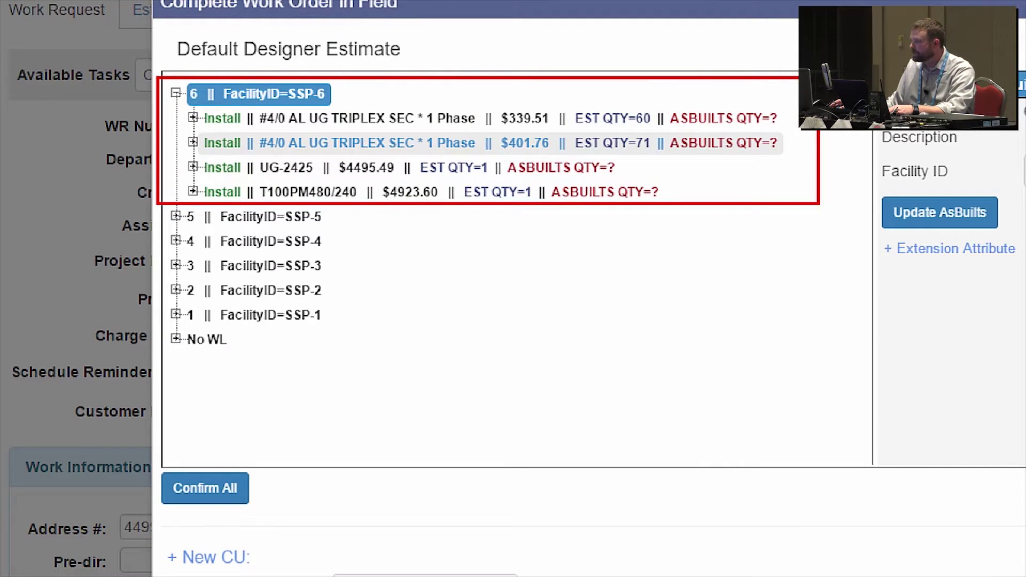
left_click_drag(763, 105, 800, 22)
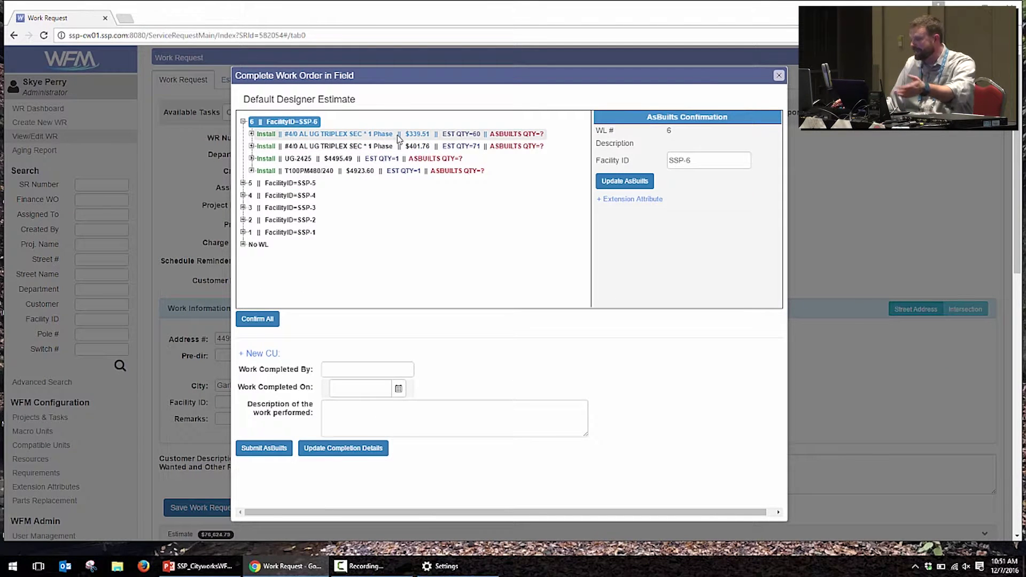
left_click(402, 134)
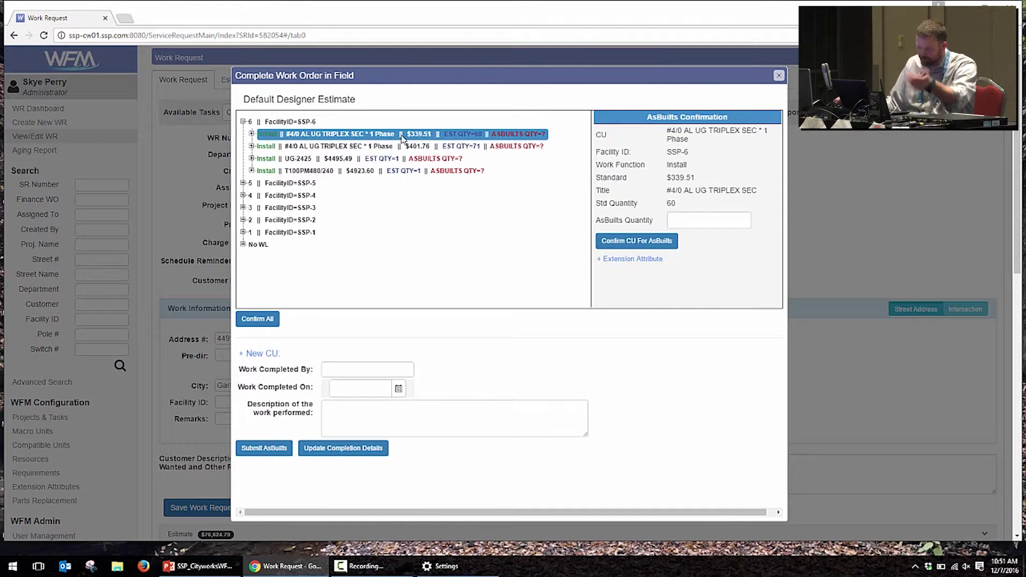
left_click(702, 217)
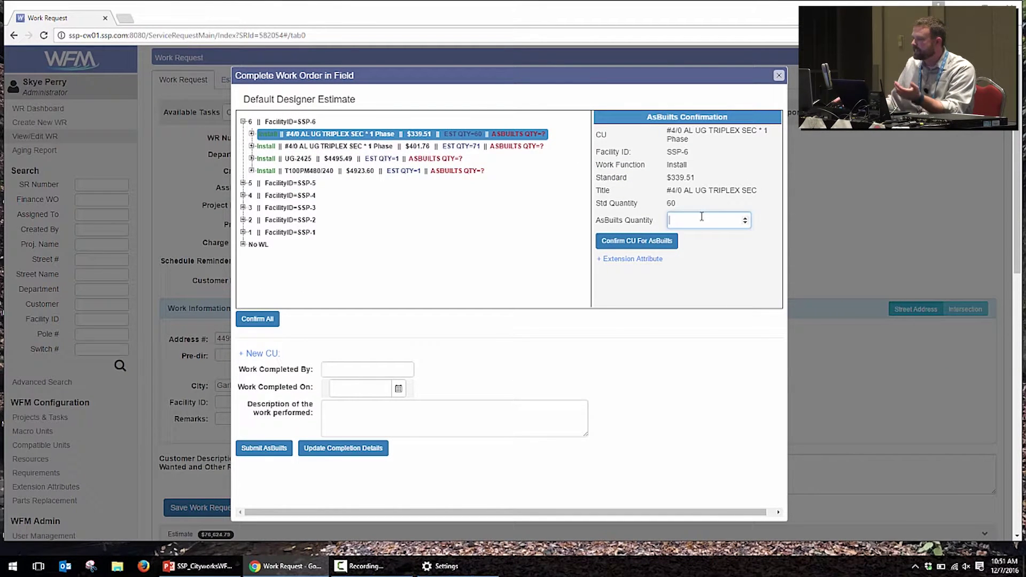
type("75")
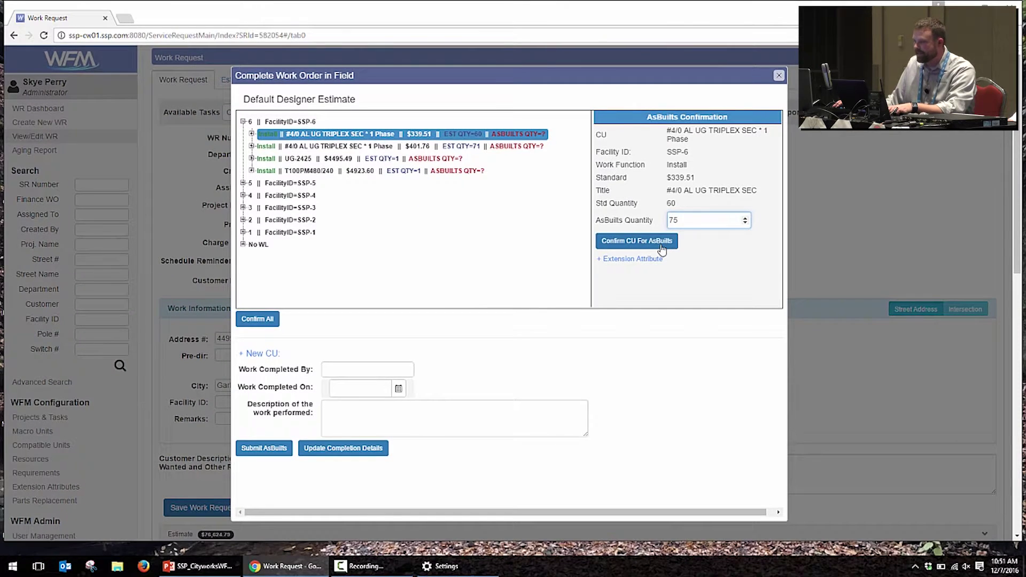
left_click(645, 261)
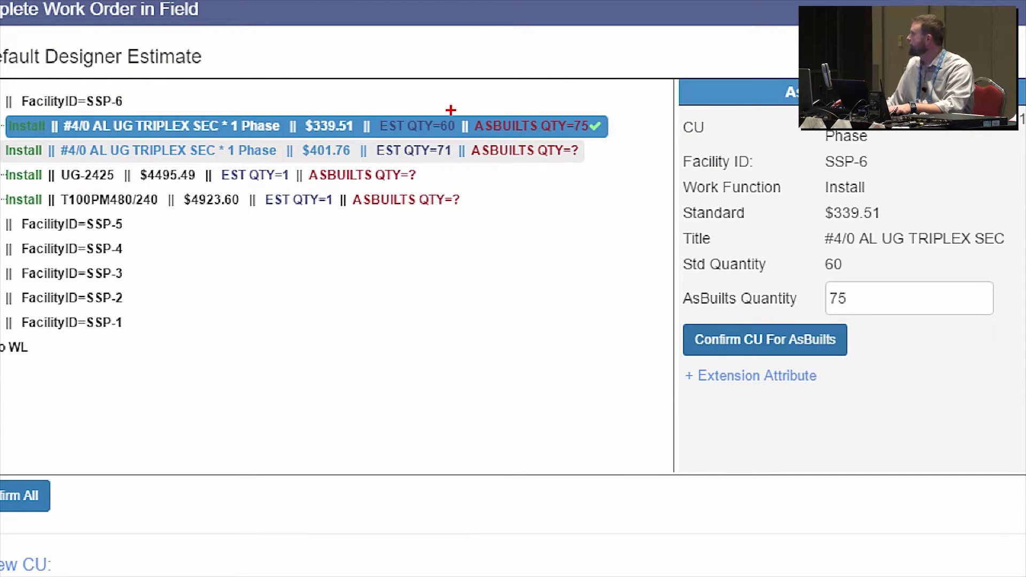
Step: Confirm an as-built quantity of 700 for the #4/0 ACSR unit at SSP-1
left_click_drag(450, 110, 478, 48)
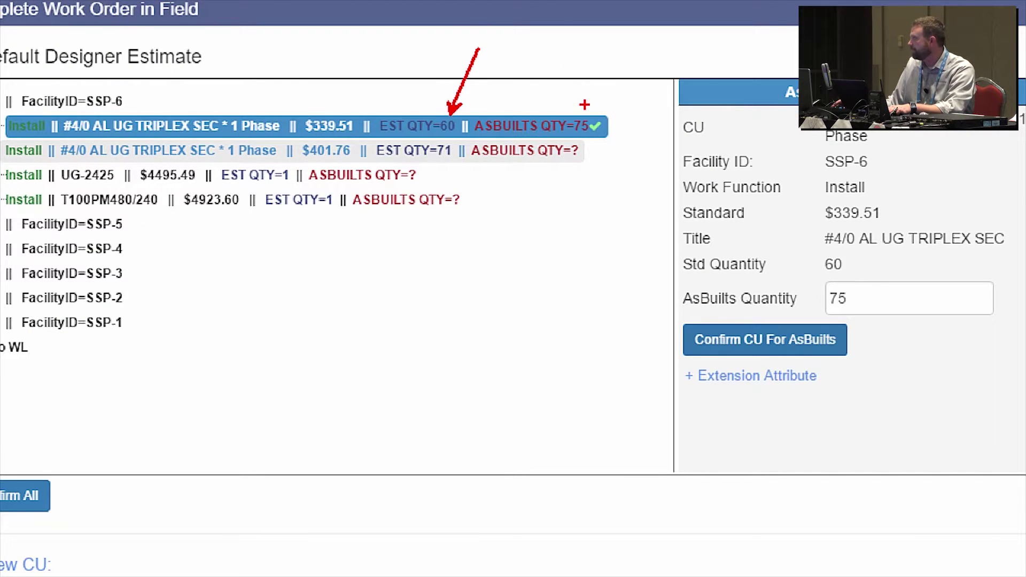
left_click_drag(586, 106, 634, 39)
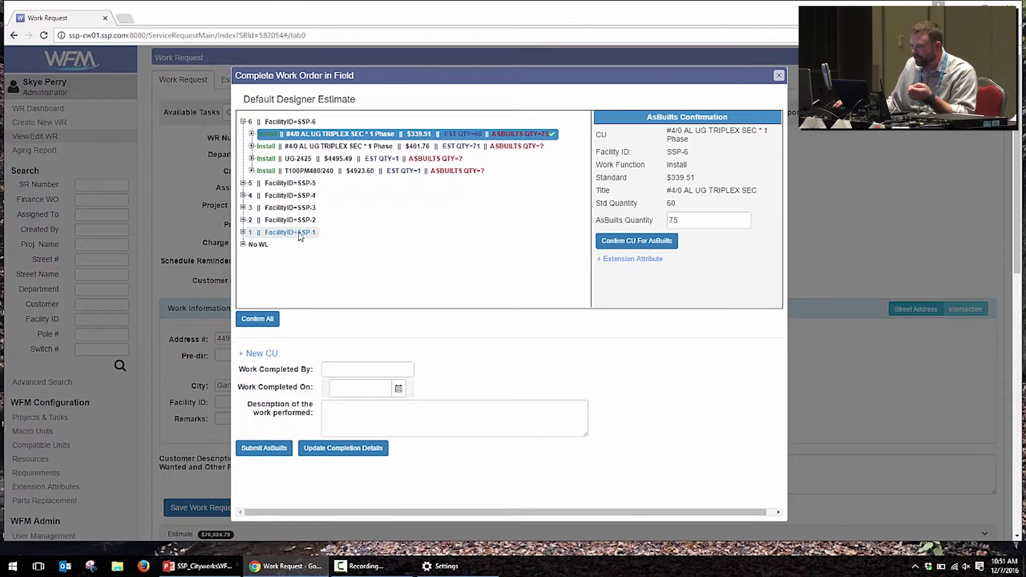
left_click(243, 231)
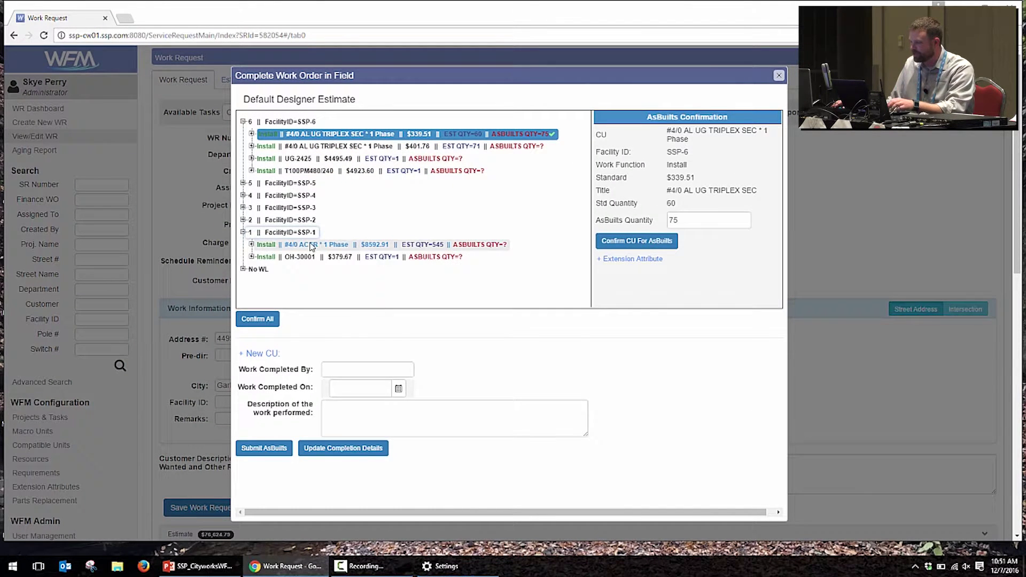
left_click(411, 245)
left_click(686, 208)
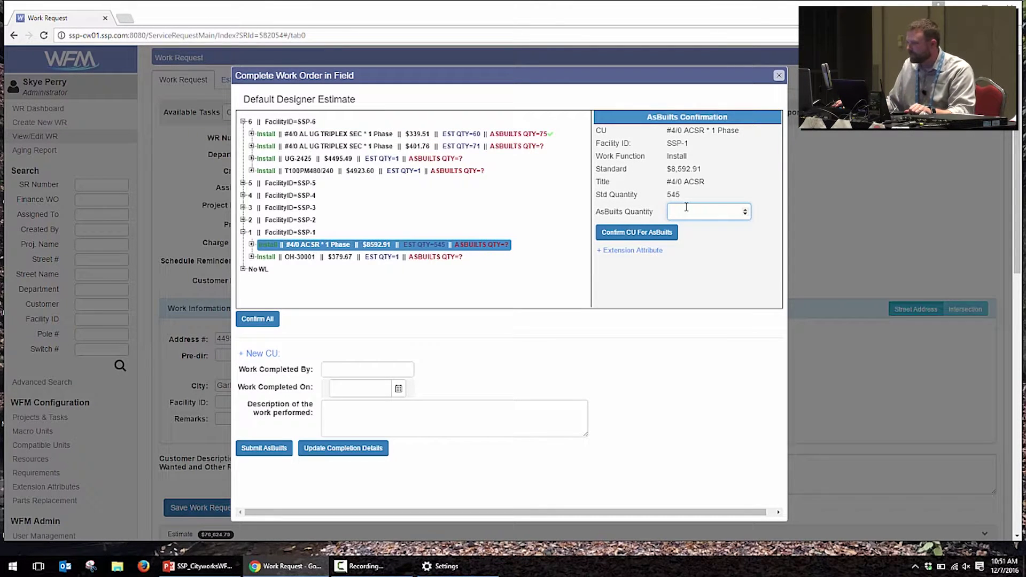
type("700")
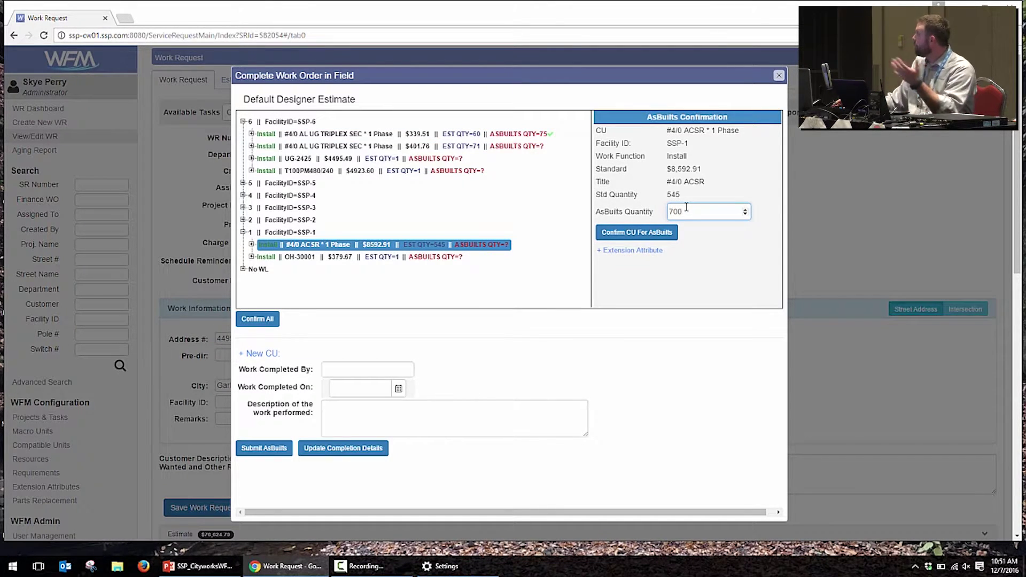
left_click(644, 235)
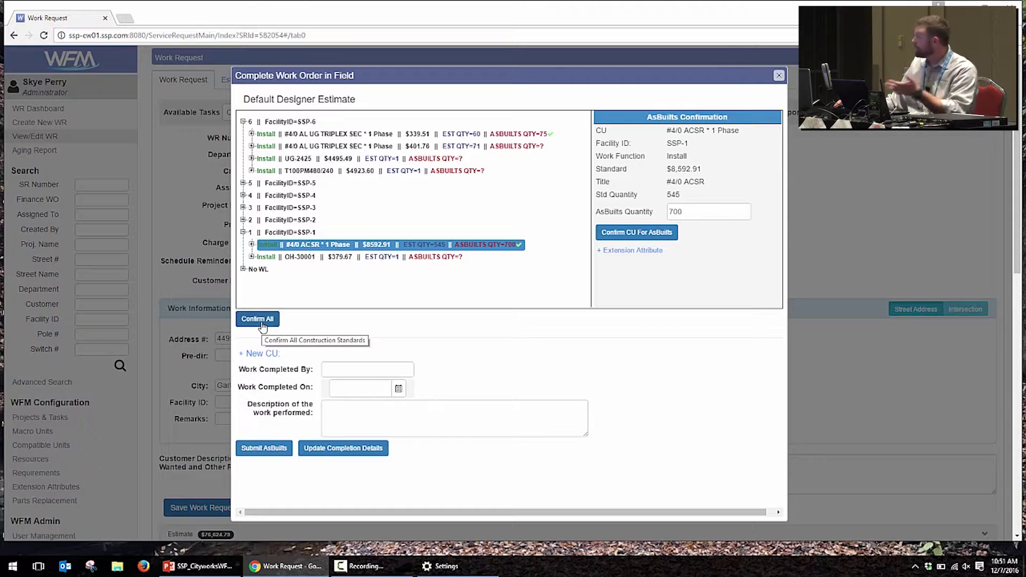
Step: Add a new CU OH-1000 with quantity 1 at work location 1 and save it
left_click(245, 355)
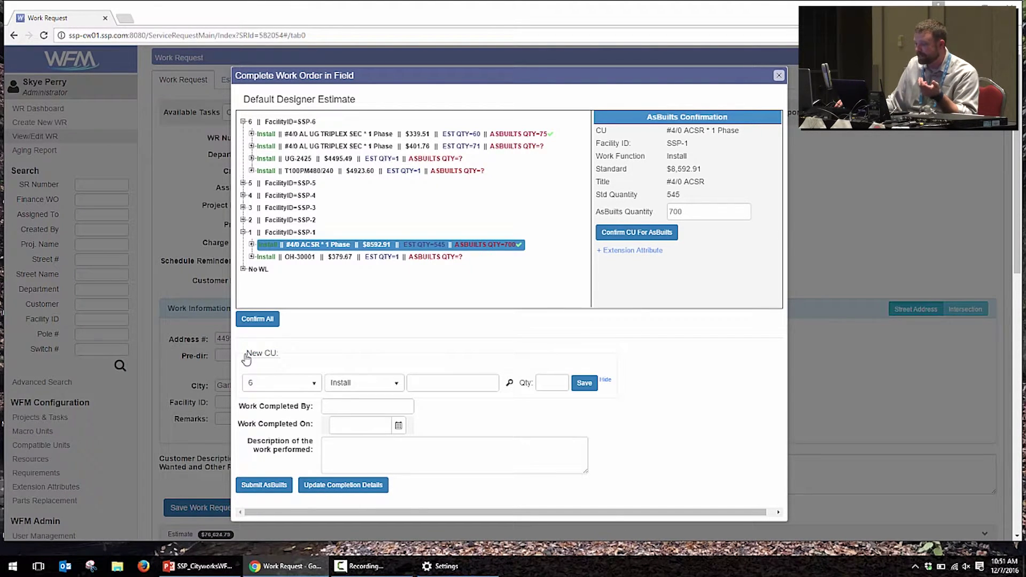
left_click(274, 382)
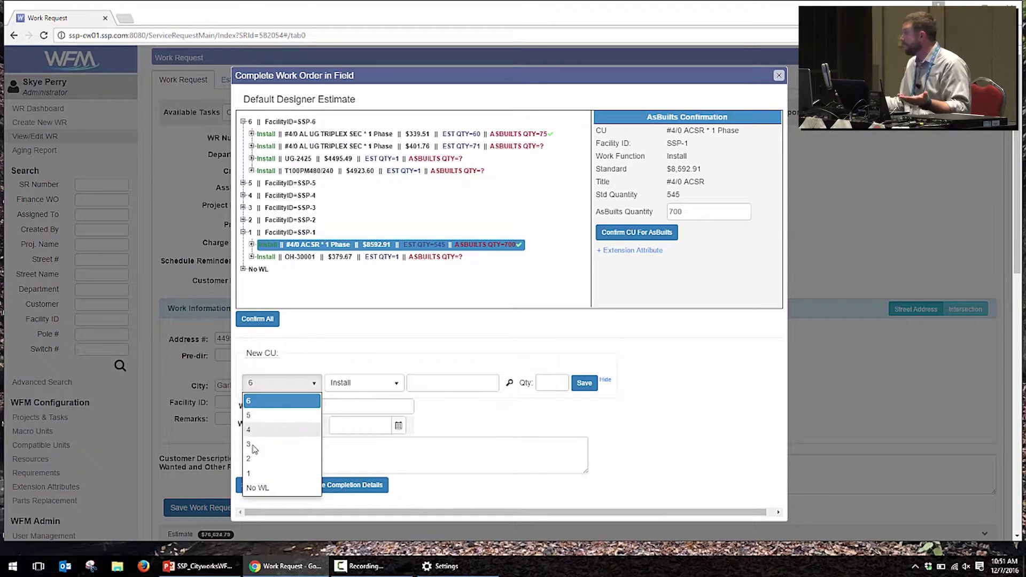
left_click(249, 473)
left_click(440, 382)
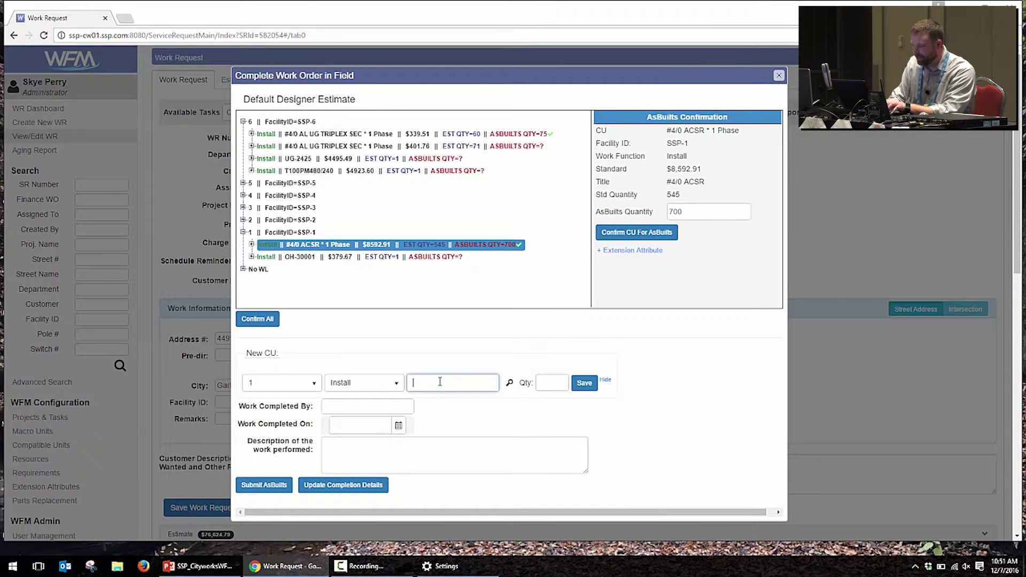
type("oh-100")
key("Down")
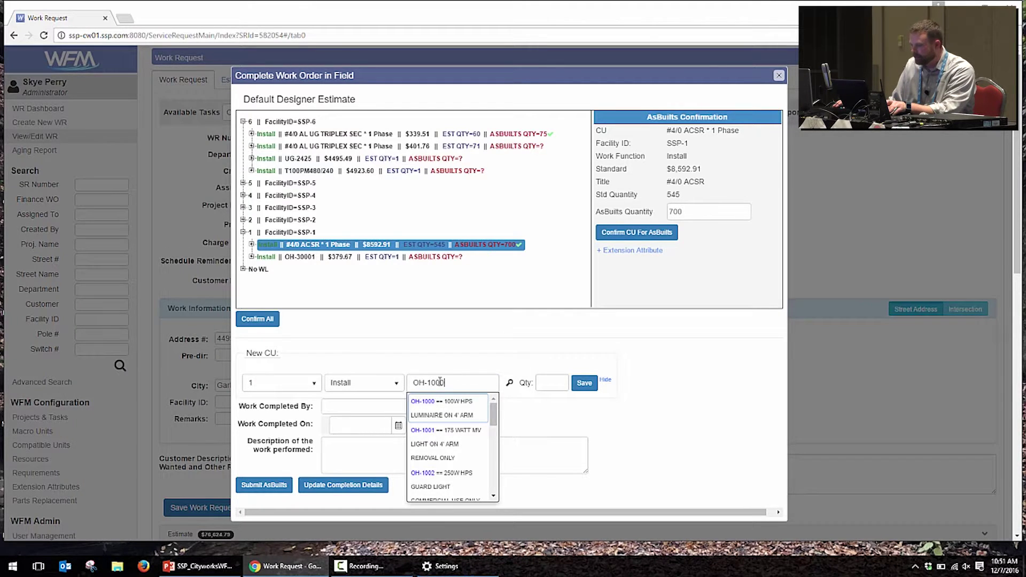
key("Return")
left_click(550, 382)
type("1")
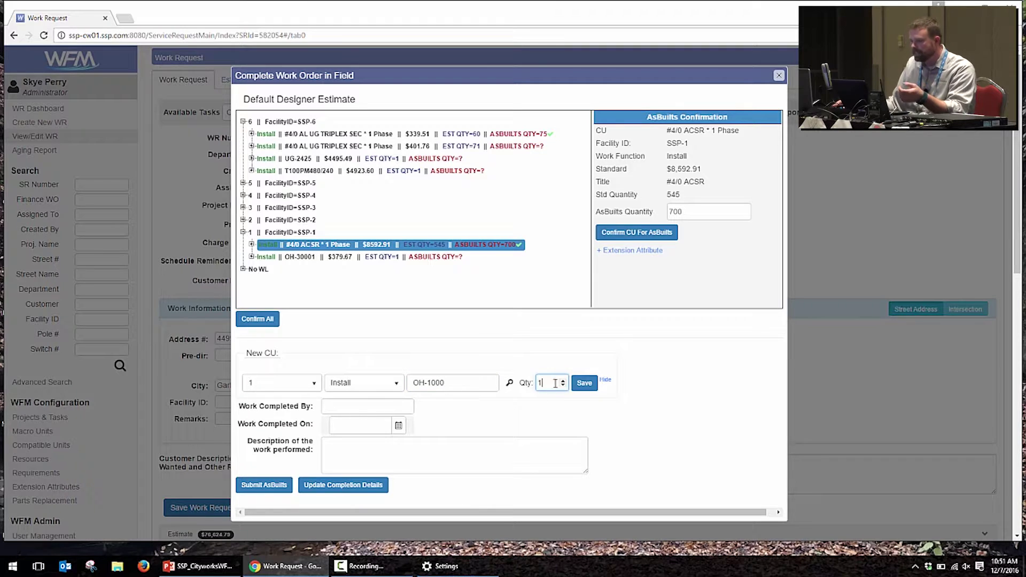
left_click(587, 387)
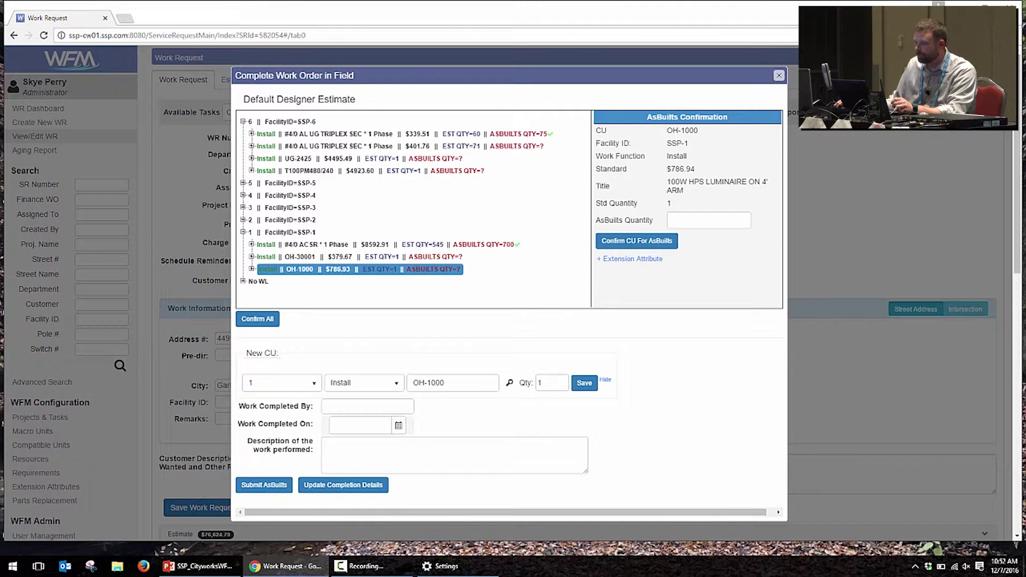
Step: Confirm All as-builts, then expand UG-2425 to see its backhoe, apprentice labor and material rows
left_click(263, 321)
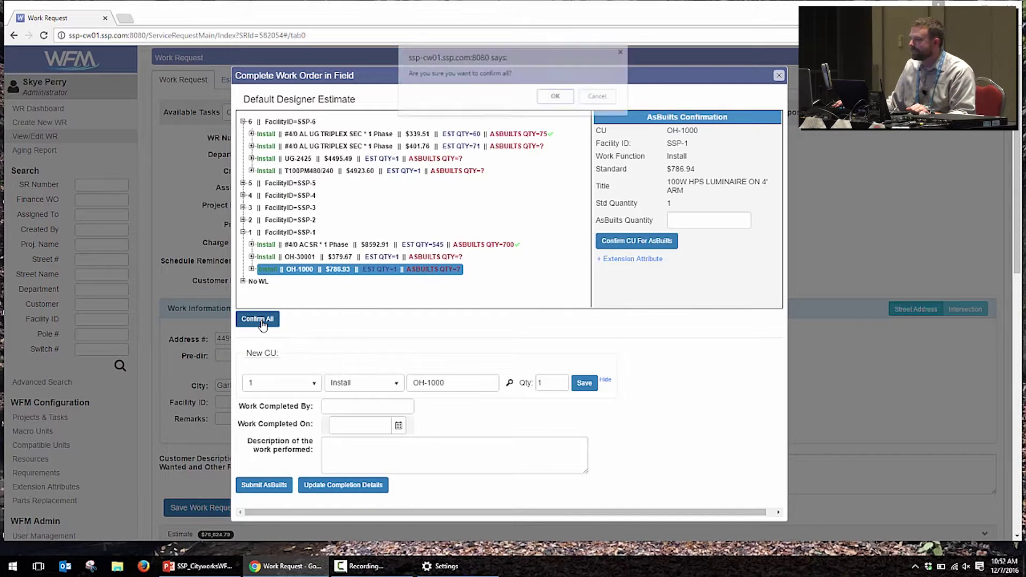
left_click(559, 100)
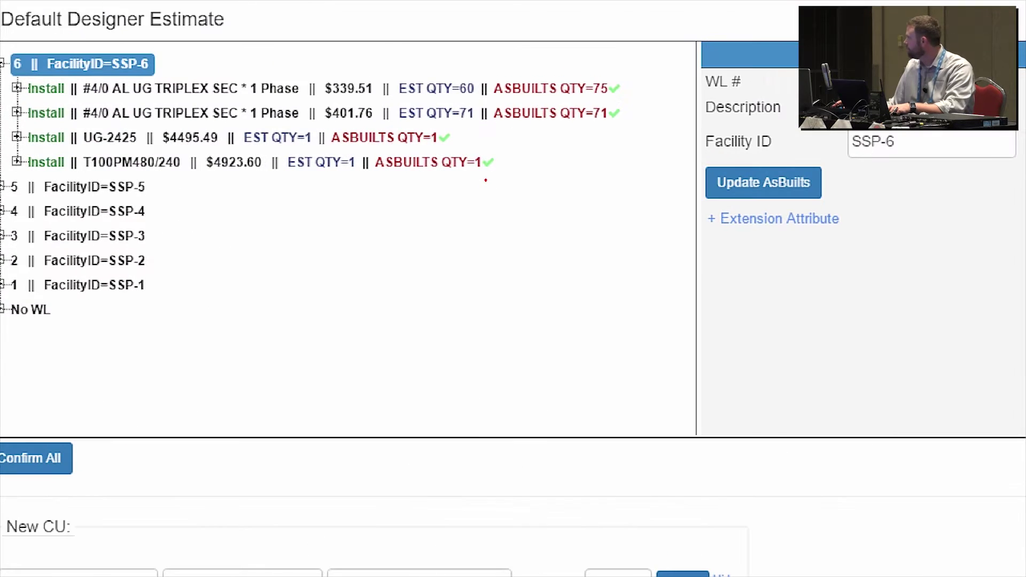
mouse_move(398, 53)
left_mouse_down()
mouse_move(542, 176)
mouse_move(665, 212)
left_mouse_up()
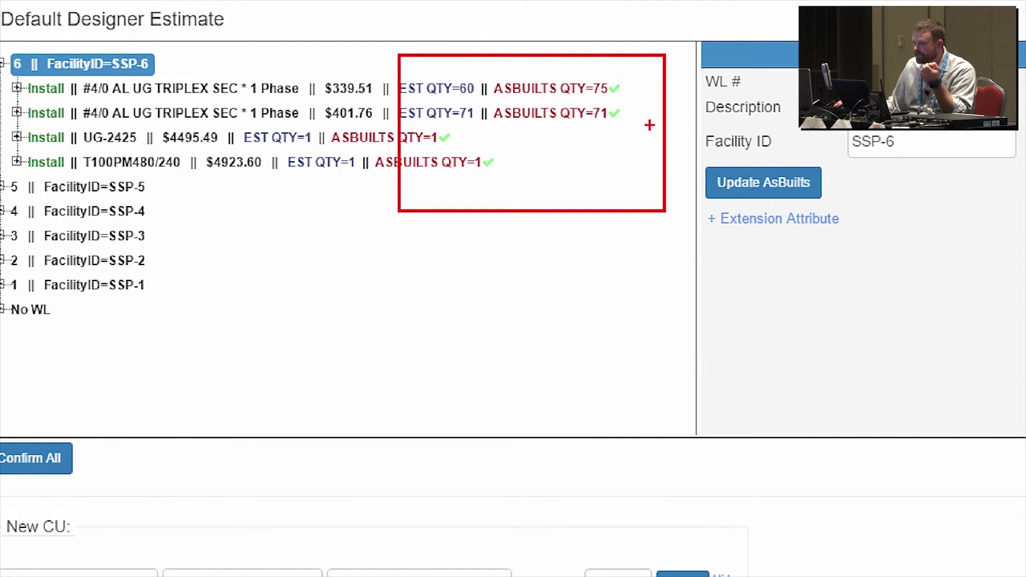
key("Escape")
left_click(252, 160)
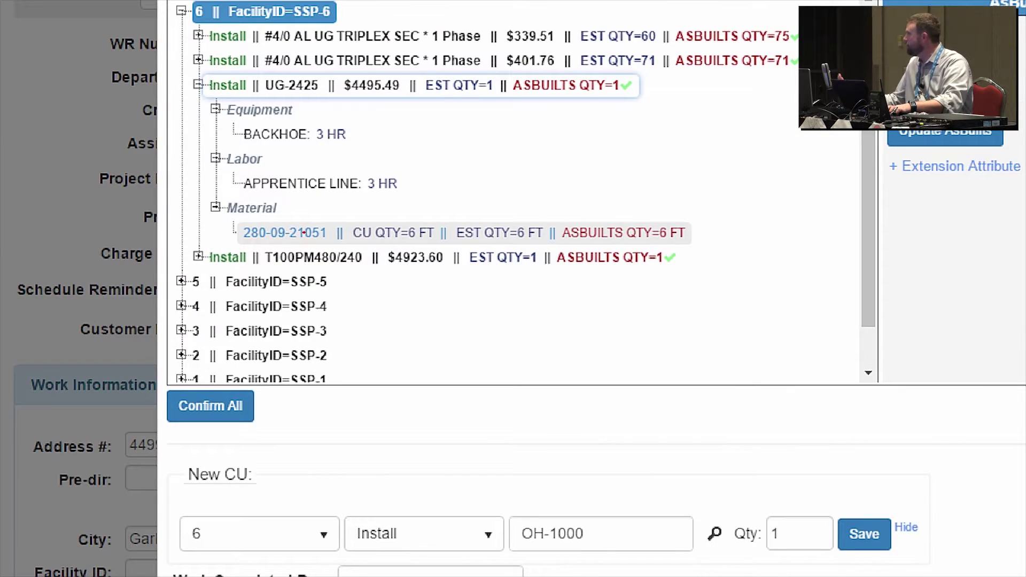
left_click_drag(303, 228, 335, 194)
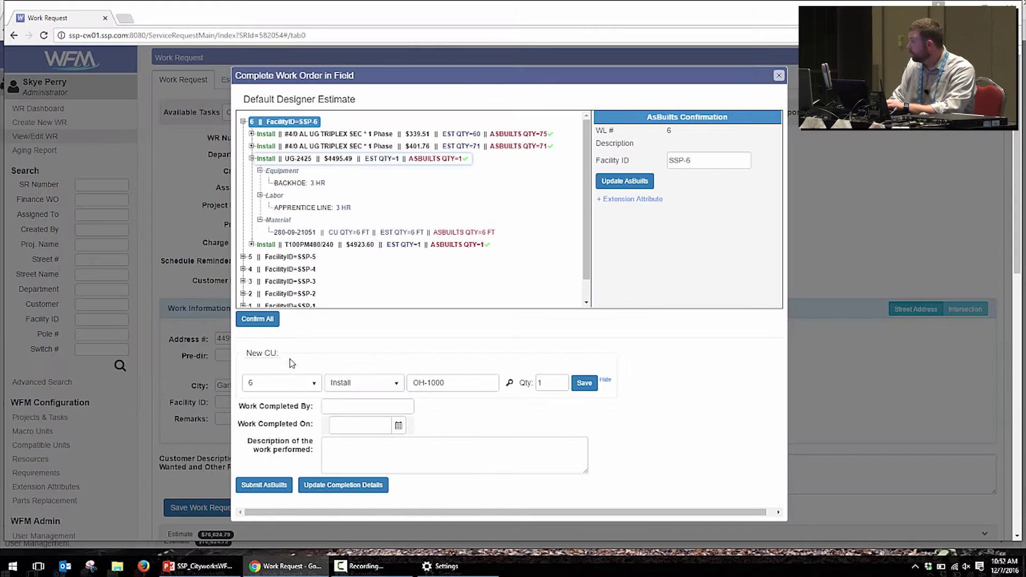
Step: Enter the completing crew in Work Completed By and set the completion date to 12/23/2016
left_click(373, 408)
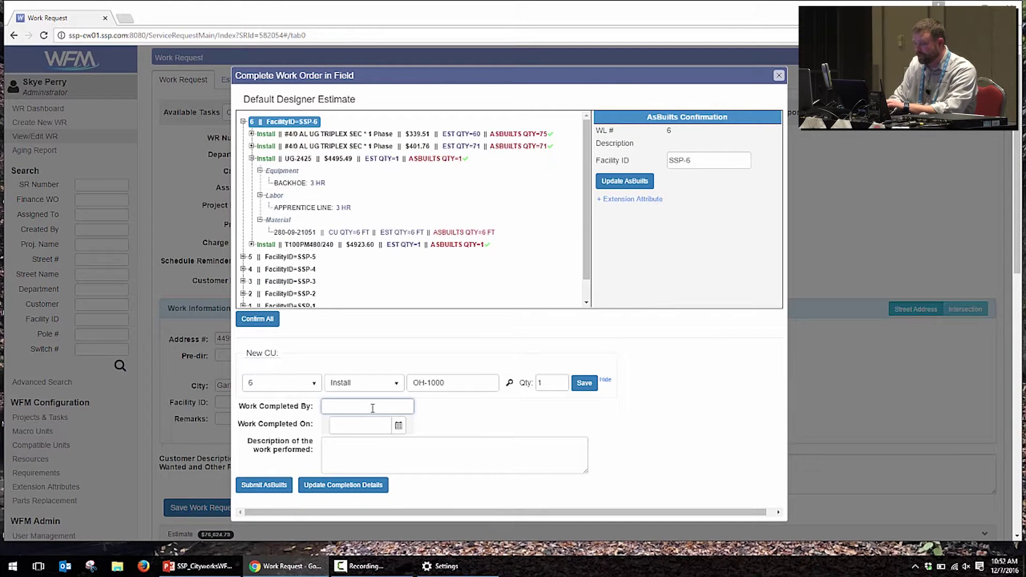
type("The Crew Perfo")
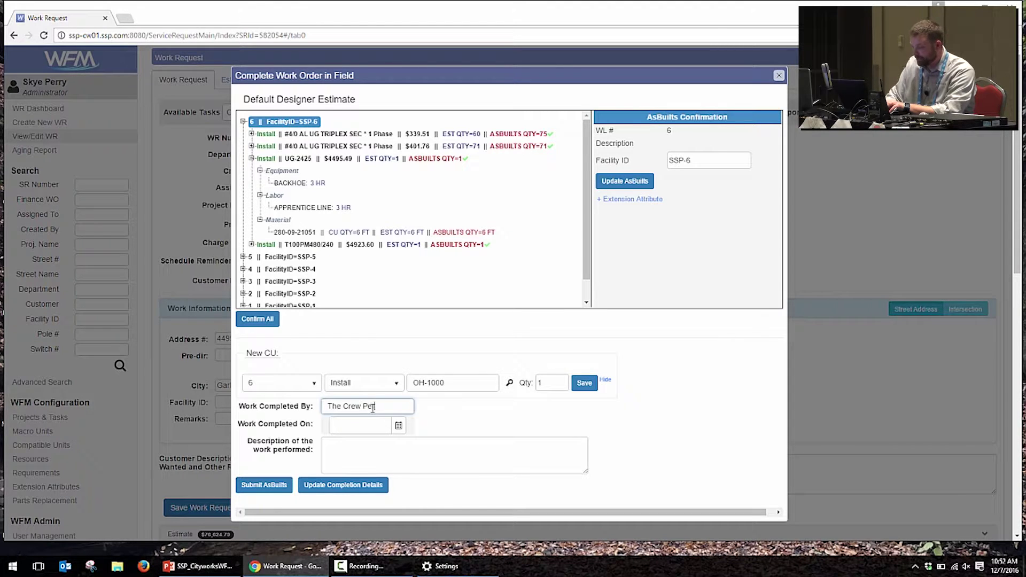
key("BackSpace")
type("r")
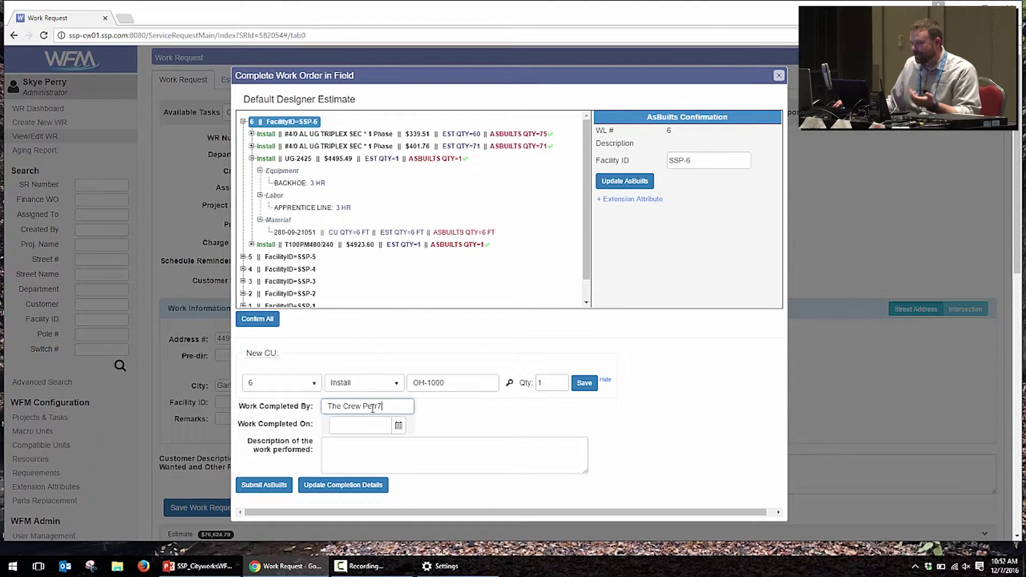
type("y")
left_click(385, 425)
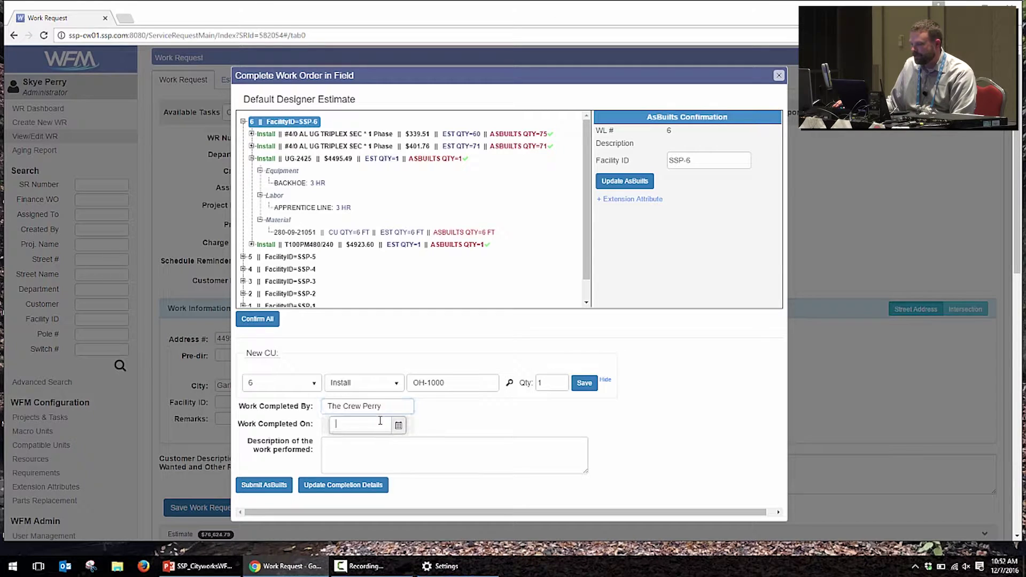
left_click(398, 425)
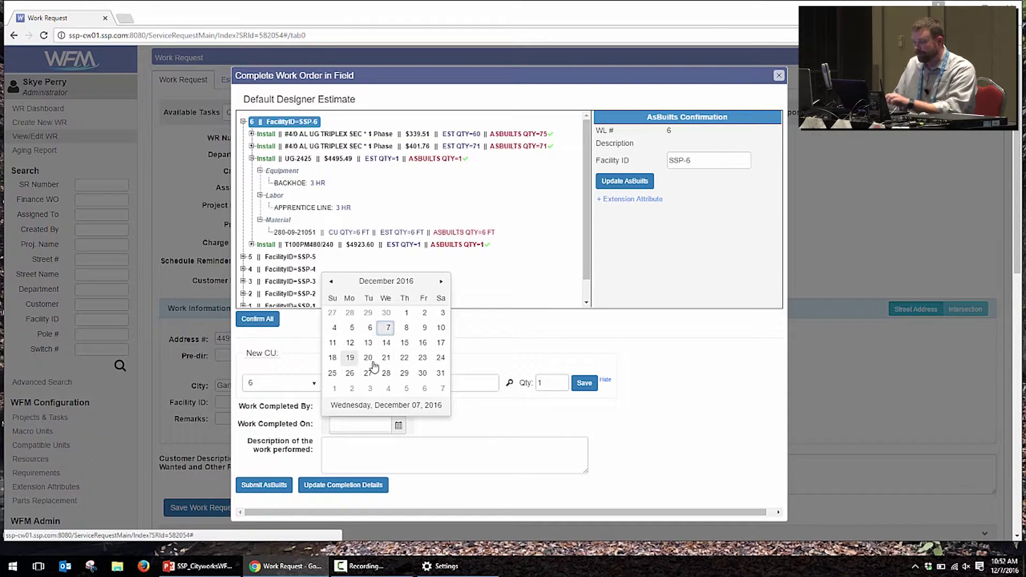
left_click(422, 362)
Step: Describe the work as 'Complete as designed, new SL at WL 1' and submit the as-builts
left_click(376, 450)
type("Compl")
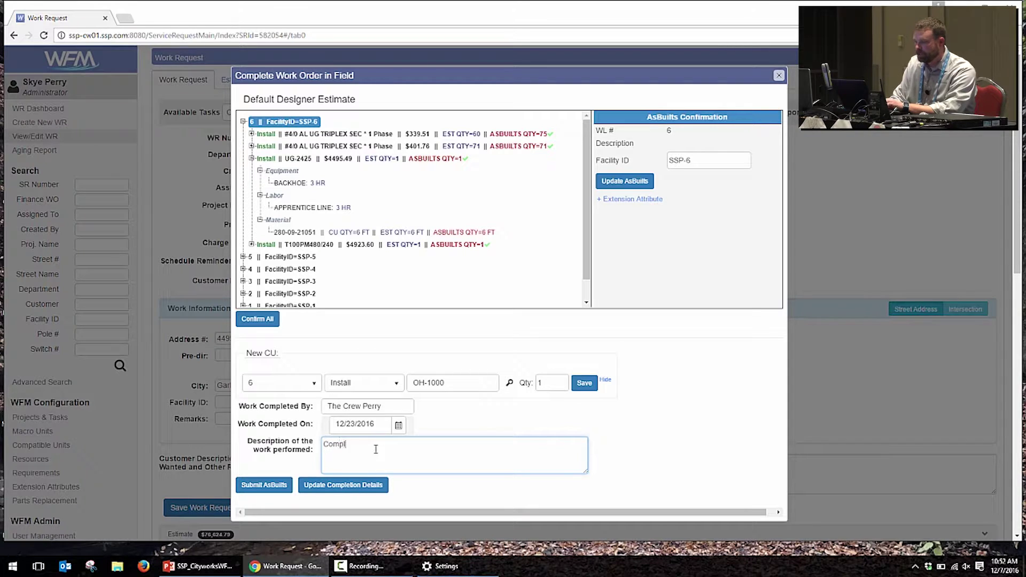
type("ete as designed, new SL at WL ")
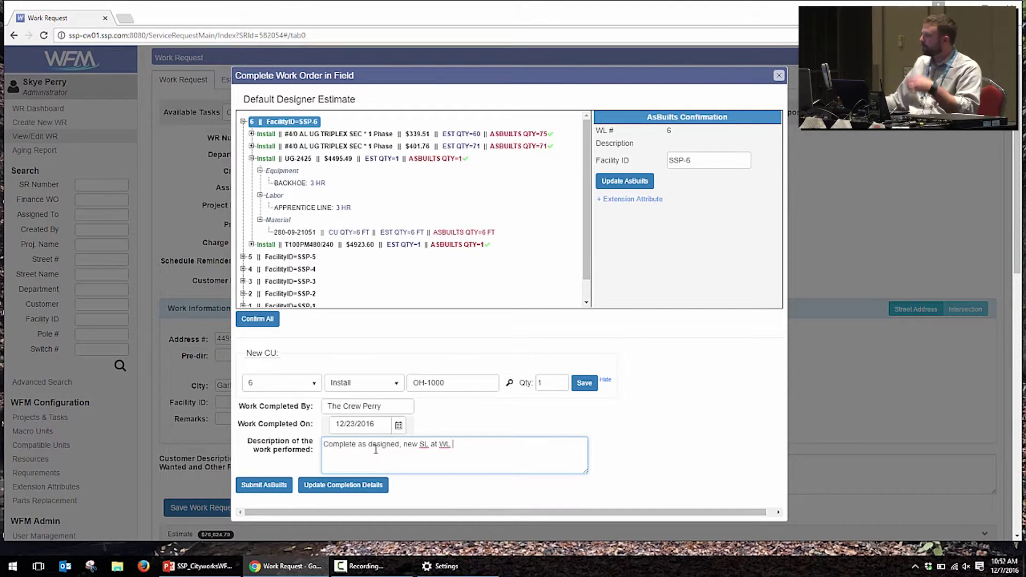
type("1")
left_click(278, 484)
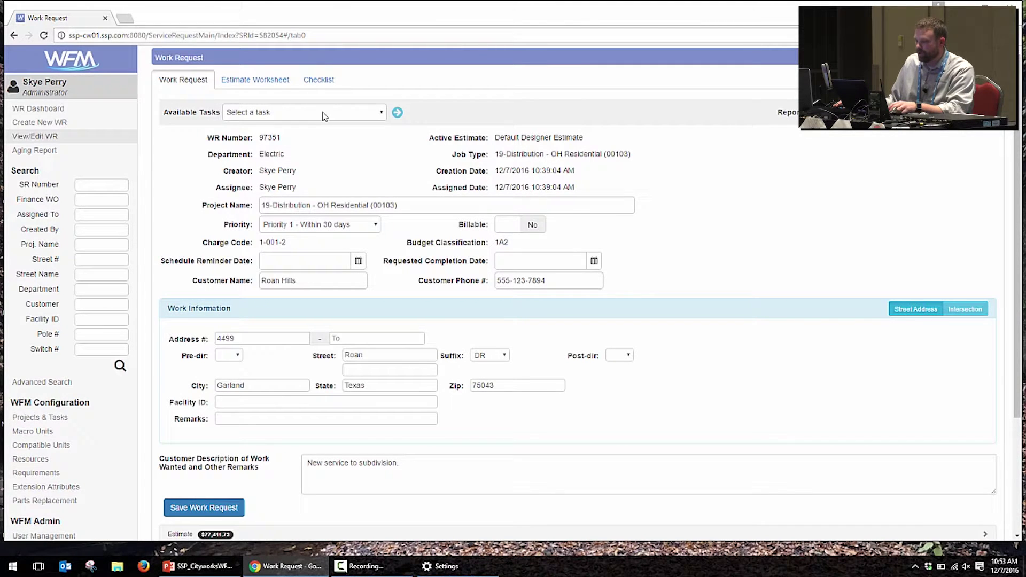
Step: Run the Send As-Builts to Cityworks task from Available Tasks
left_click(324, 116)
left_click(315, 181)
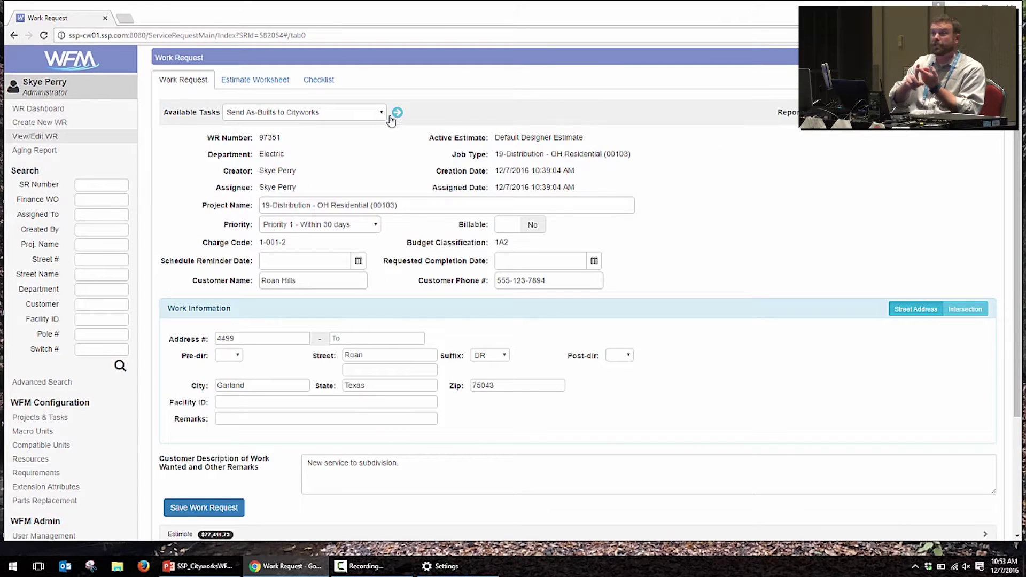
left_click(396, 114)
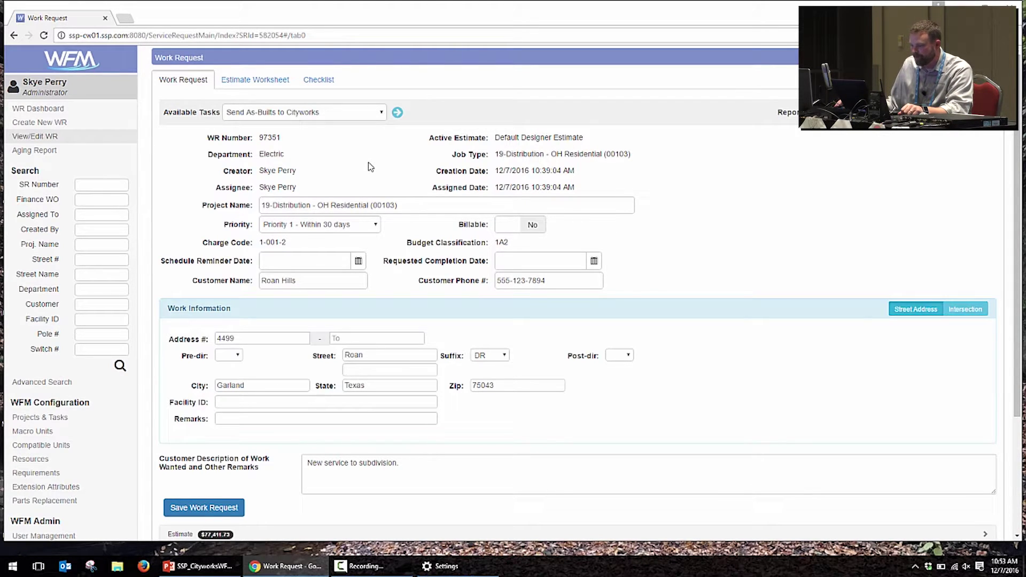
Step: Expand the request's attachments and open the Cityworks WO# 2393 link
scroll(353, 182, "down", 3)
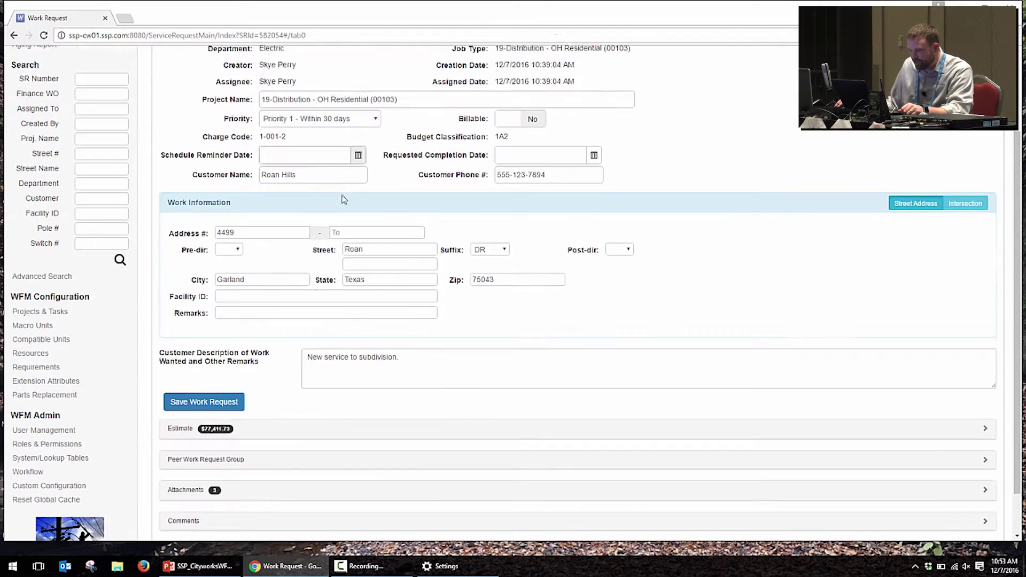
left_click(251, 442)
scroll(251, 442, "down", 3)
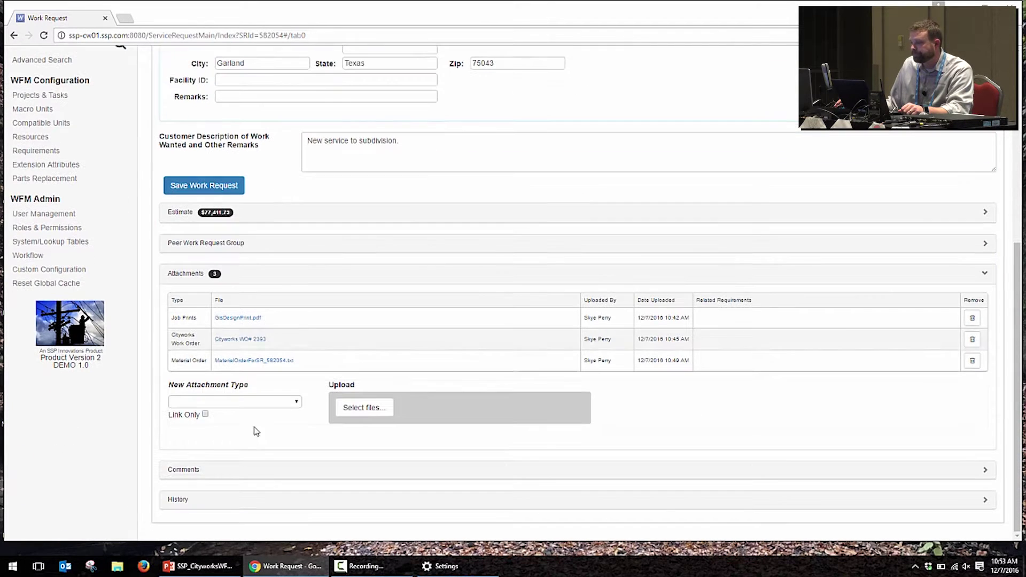
left_click(241, 340)
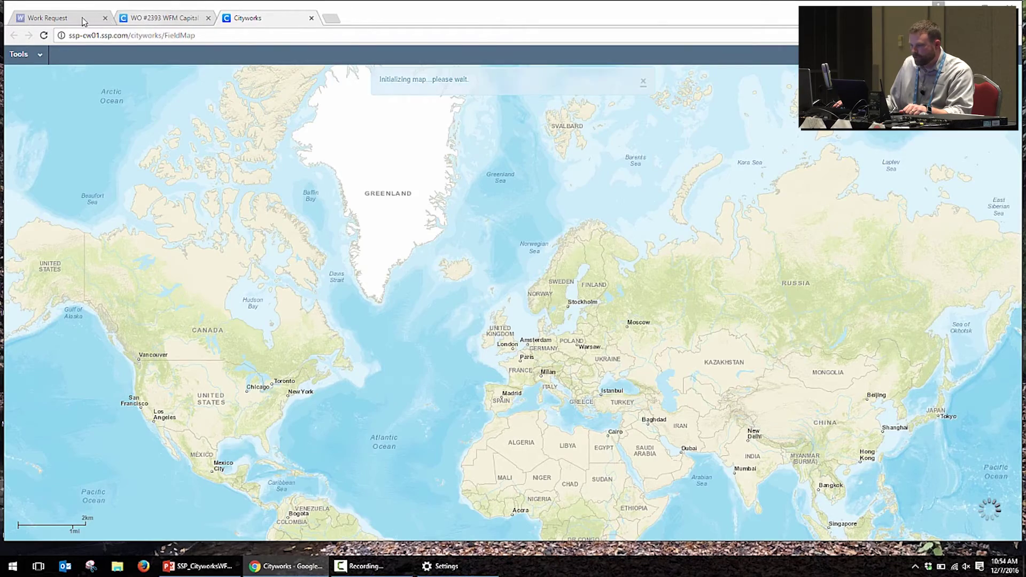
Step: Select all assets on work order 2393 and highlight them on the map
left_click(81, 18)
left_click(137, 18)
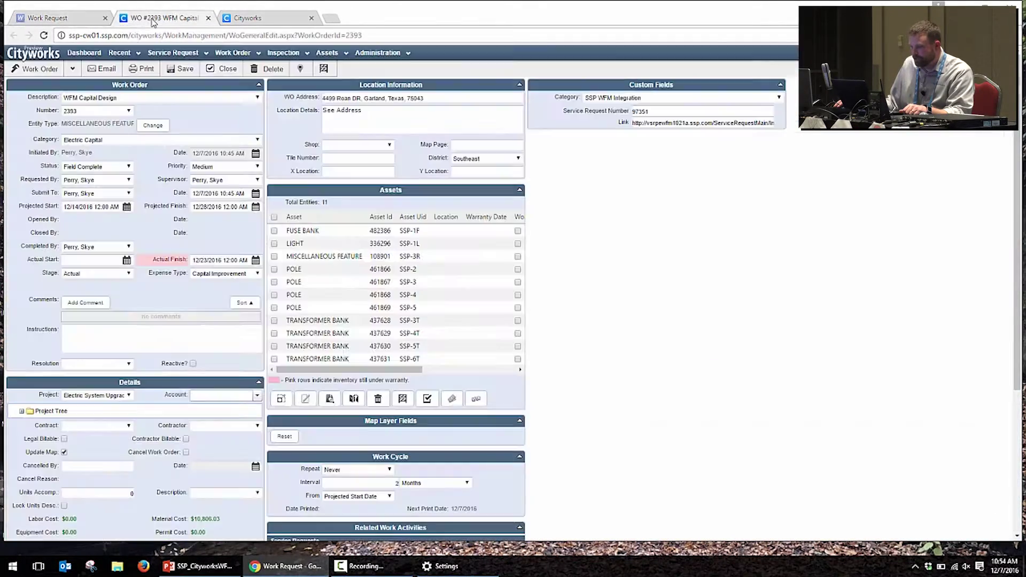
left_click(274, 216)
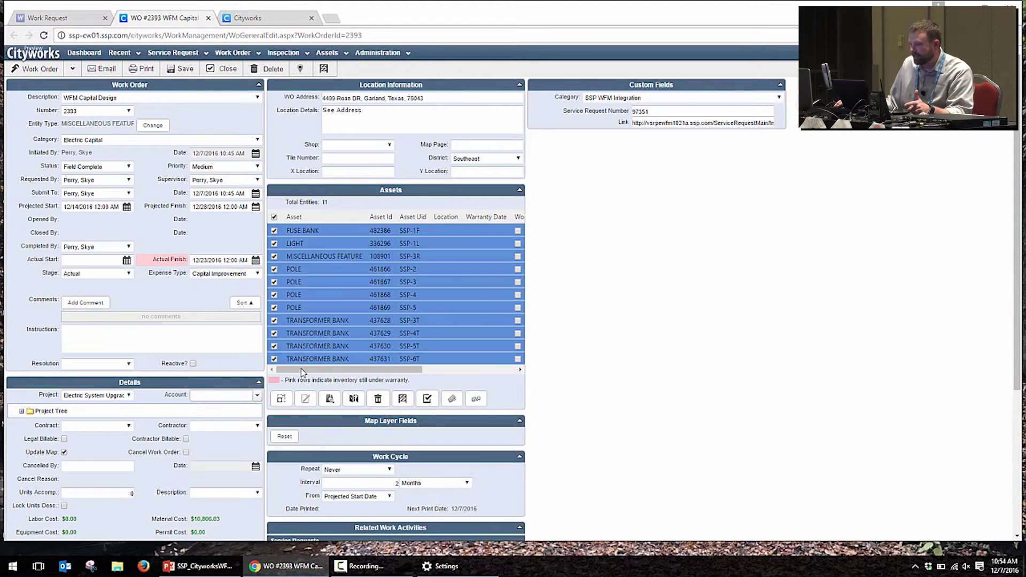
left_click(290, 399)
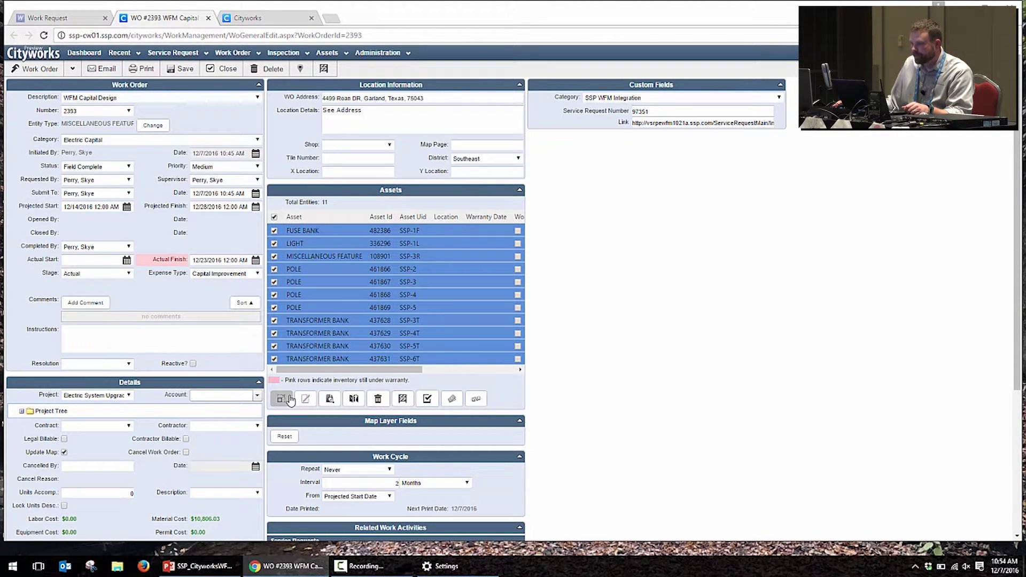
Step: View the 11 highlighted assets around Roan Road on an enlarged map, then return to the work request
left_click(252, 18)
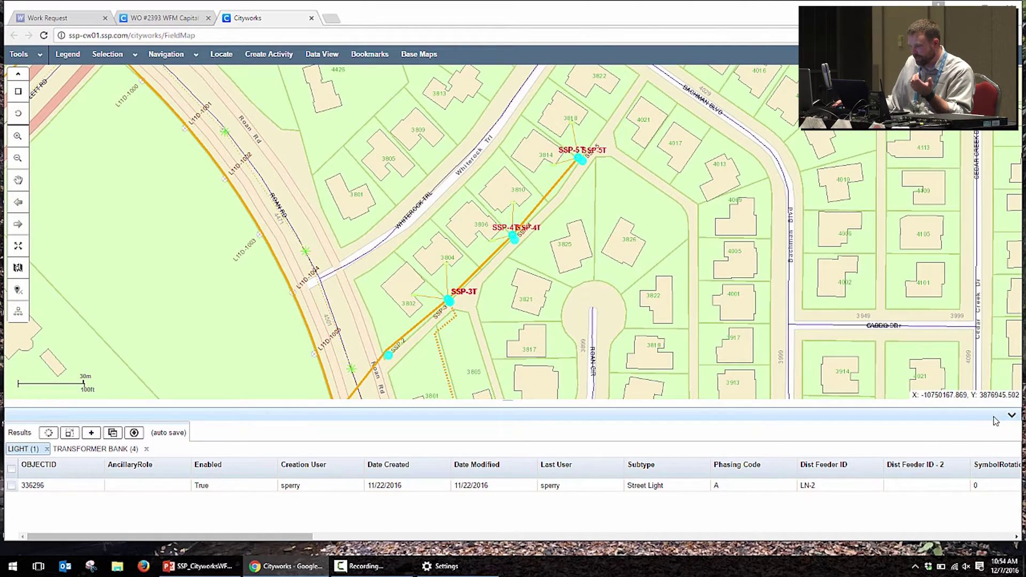
left_click(1011, 418)
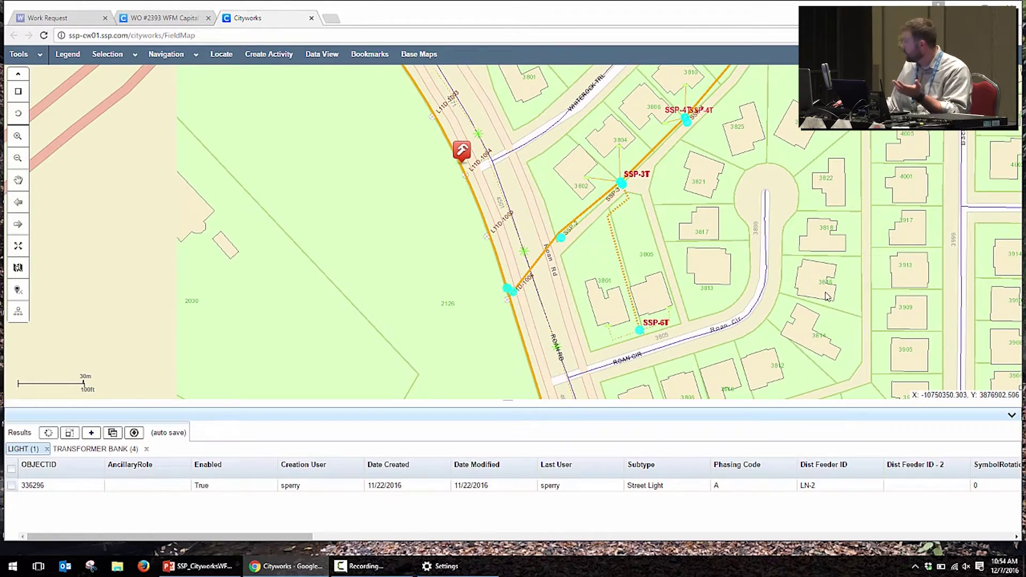
left_click_drag(823, 215, 584, 344)
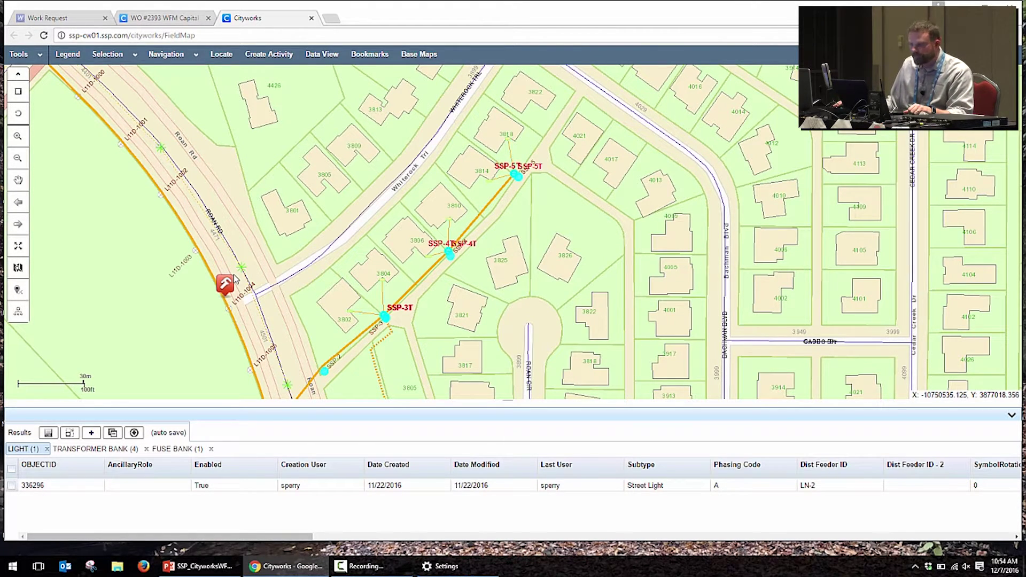
left_click(83, 20)
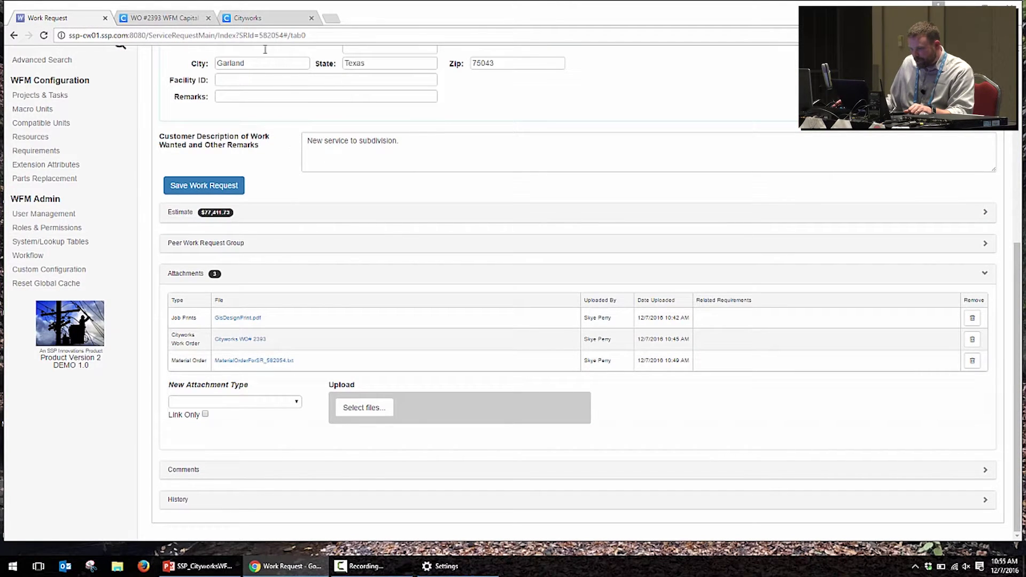
Step: Open ELM from work order 2393's Work Order dropdown
left_click(178, 21)
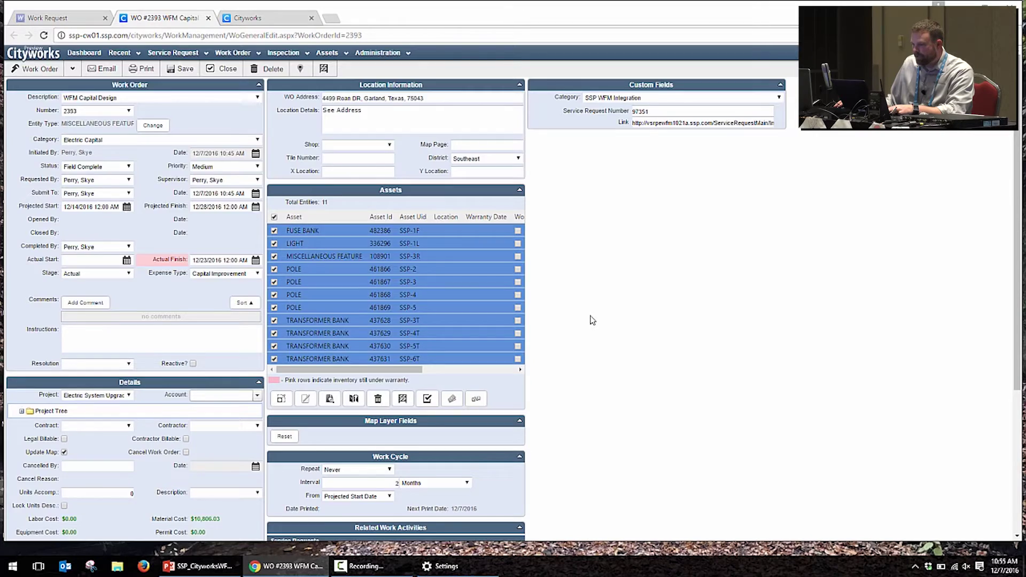
scroll(592, 320, "down", 4)
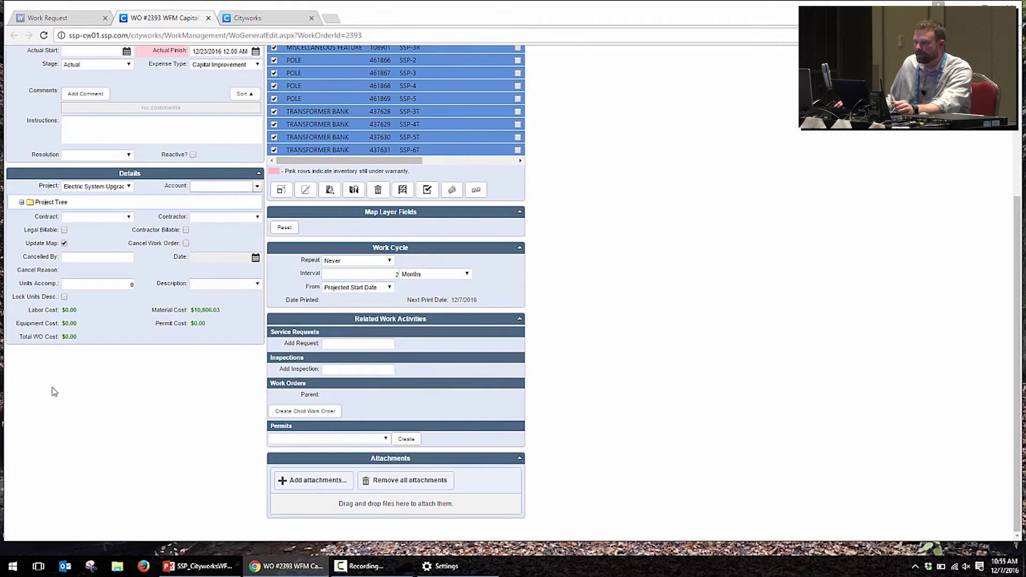
scroll(105, 54, "up", 4)
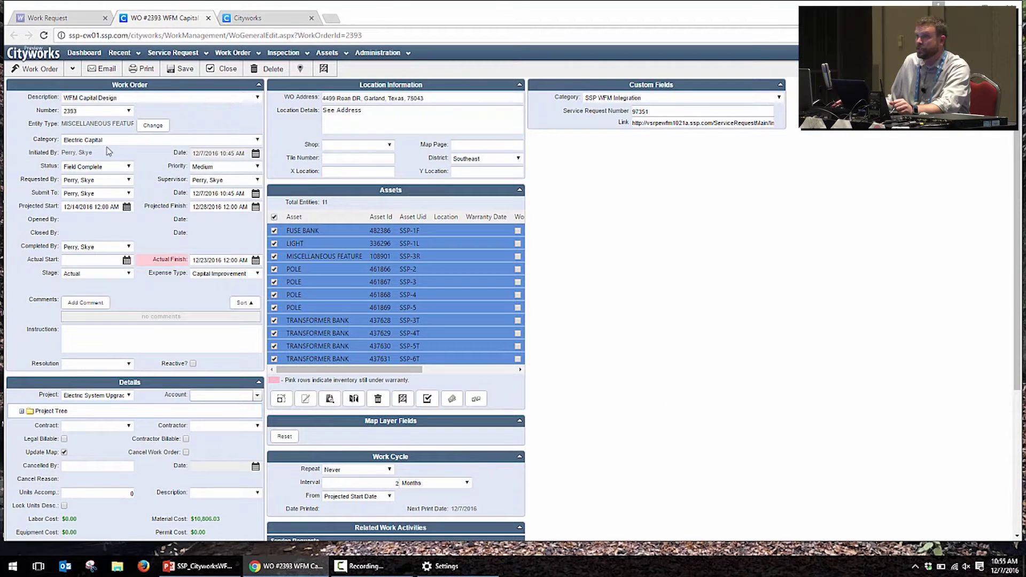
left_click(72, 69)
left_click(88, 151)
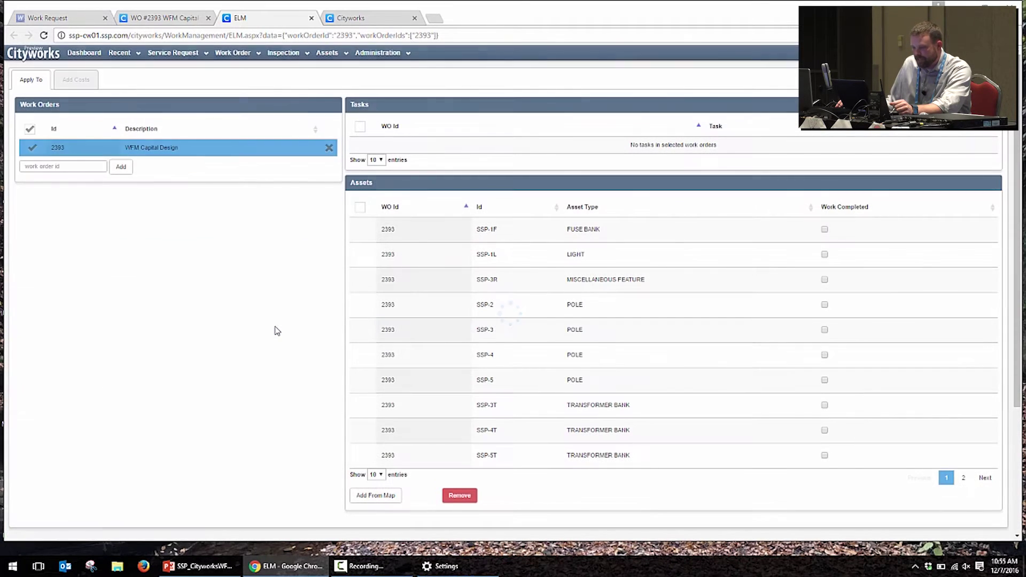
scroll(251, 269, "down", 3)
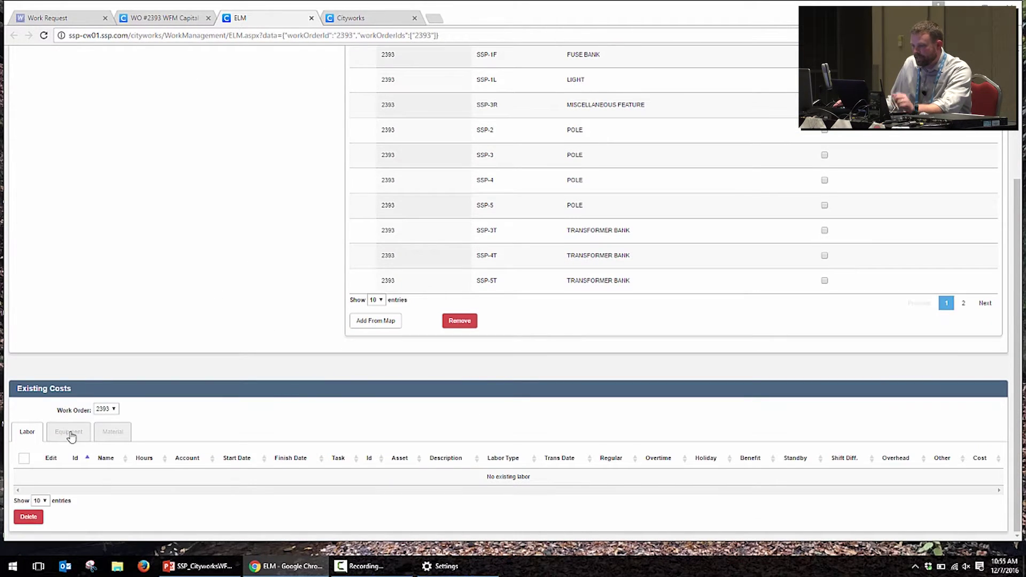
left_click(112, 431)
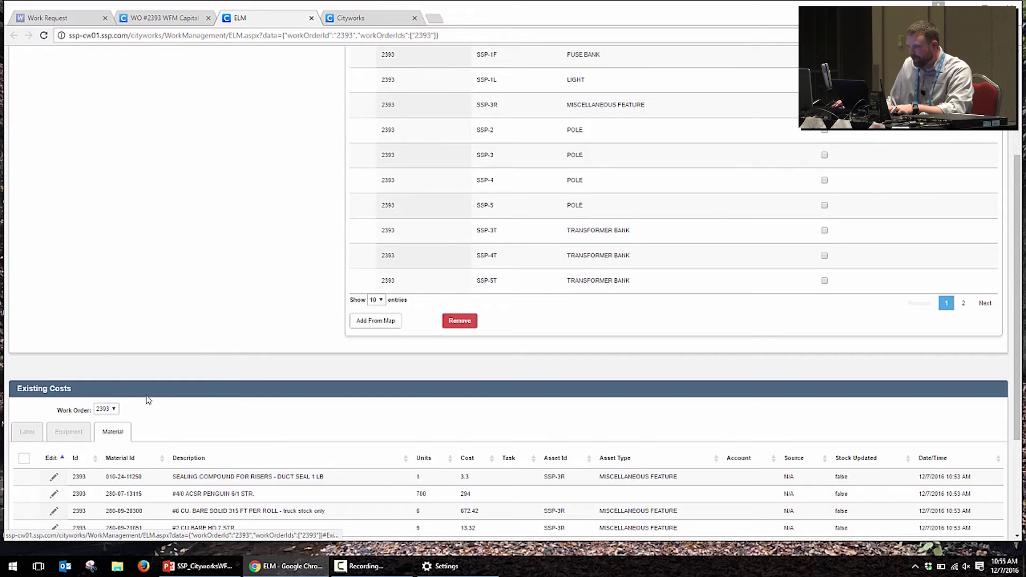
scroll(293, 367, "down", 3)
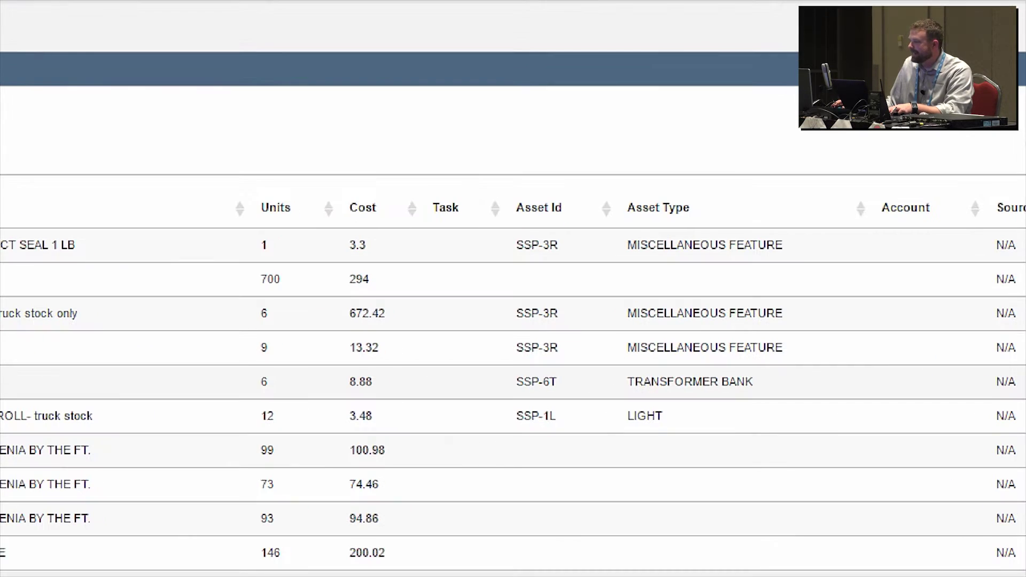
left_click_drag(560, 236, 622, 133)
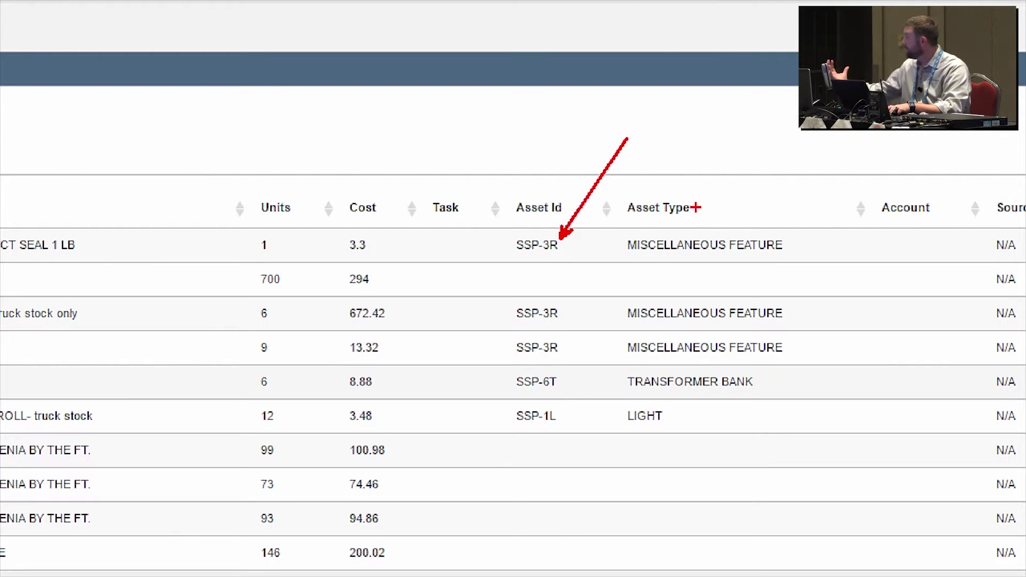
left_click_drag(701, 235, 775, 138)
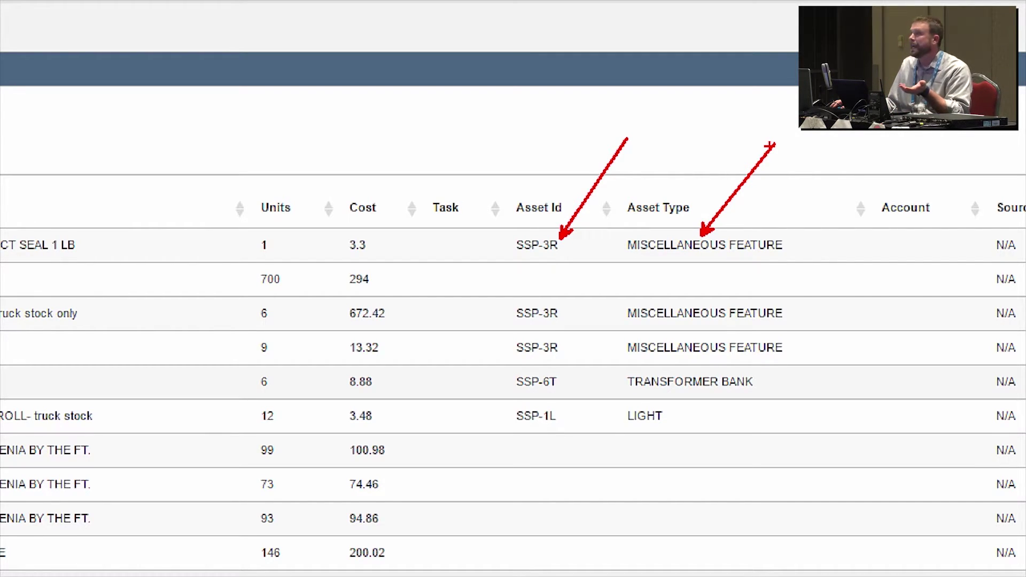
key("Escape")
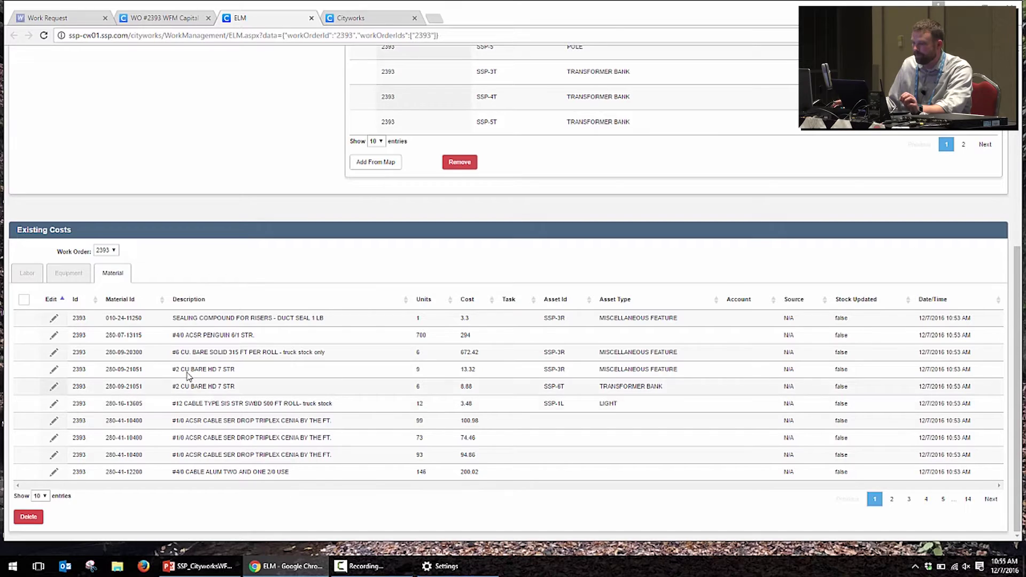
left_click(23, 277)
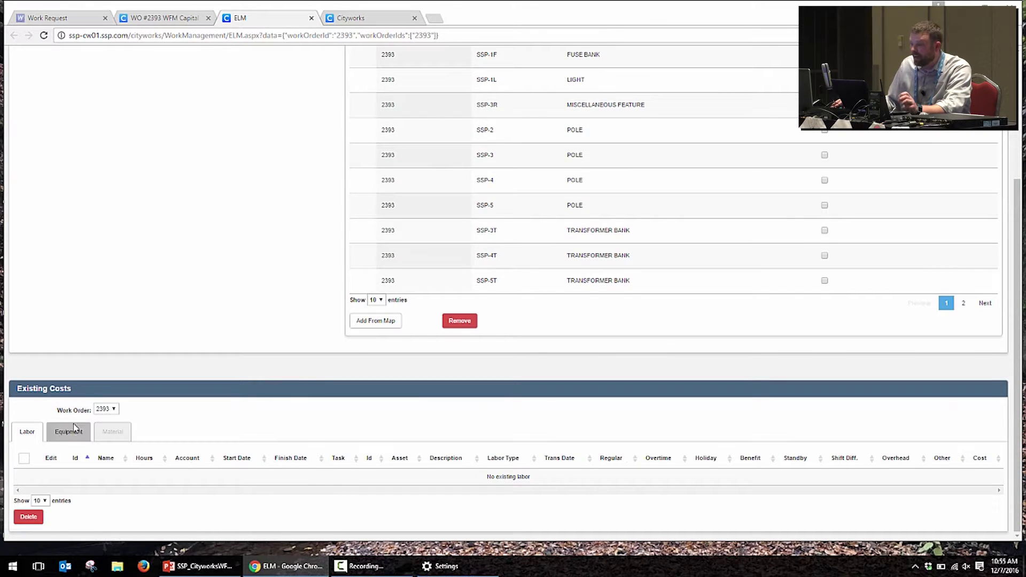
scroll(102, 308, "up", 3)
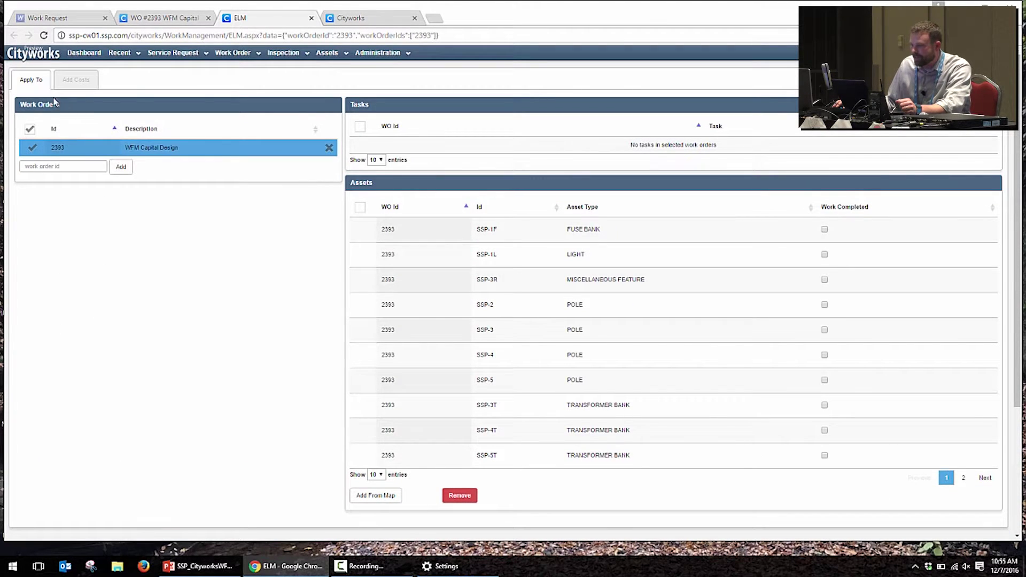
left_click(80, 87)
Step: Load the completing crew and enter 100, 30 and 100 labour hours for its three workers
left_click(140, 163)
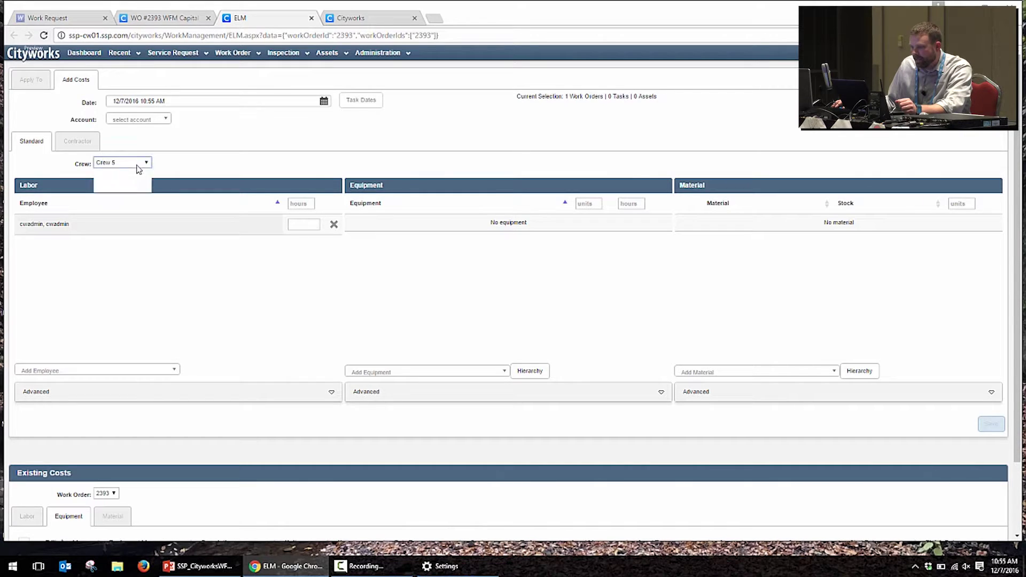
left_click(134, 187)
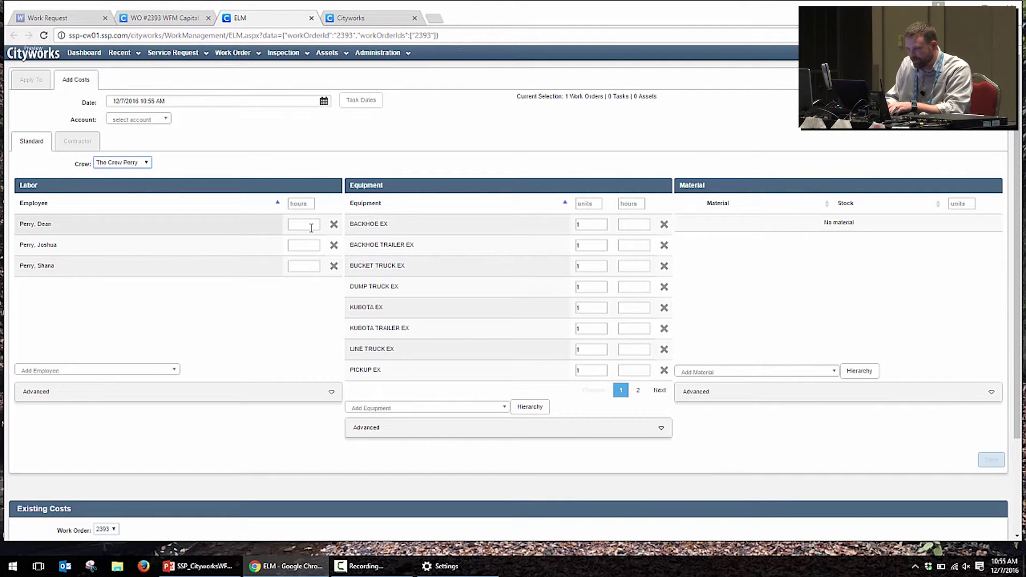
left_click(309, 227)
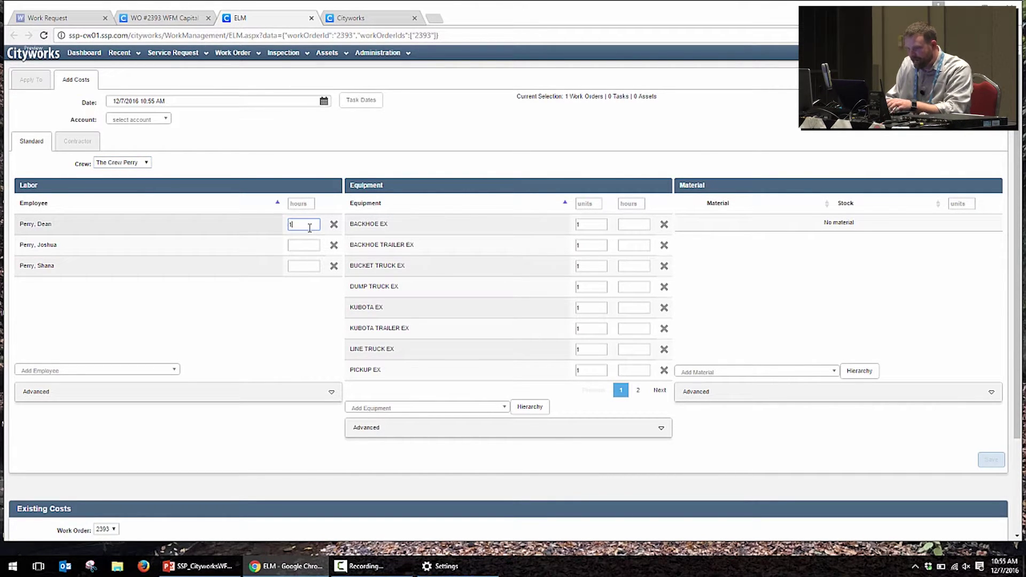
key("Tab")
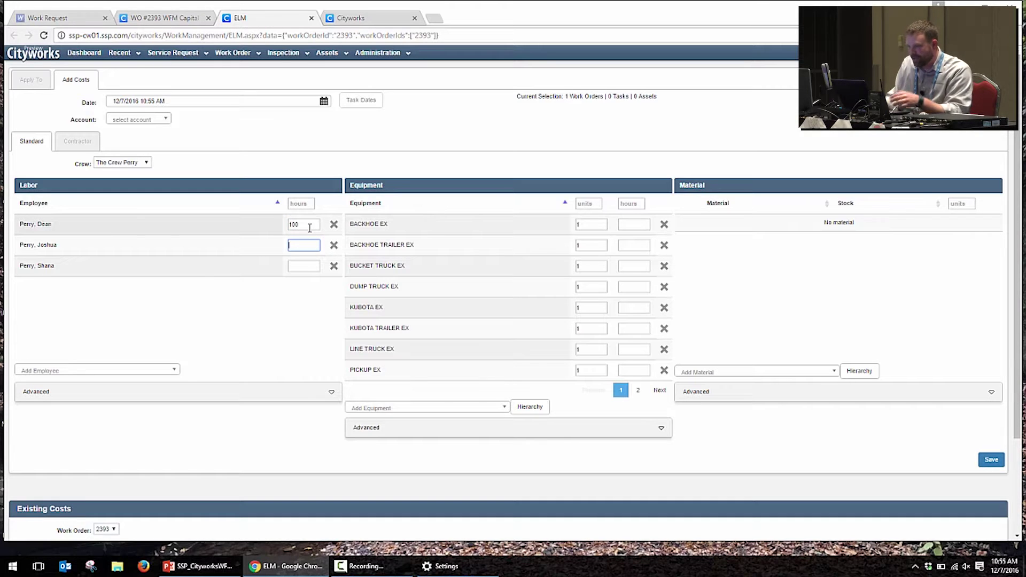
key("Tab")
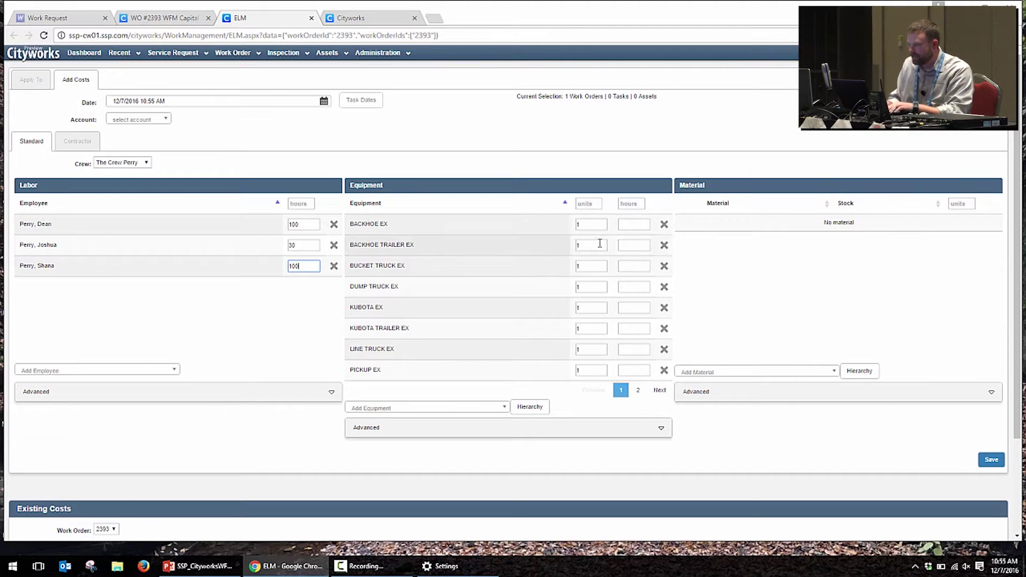
Step: Enter 20 hours for each vehicle on the first equipment page, backhoe through pickup
left_click(631, 227)
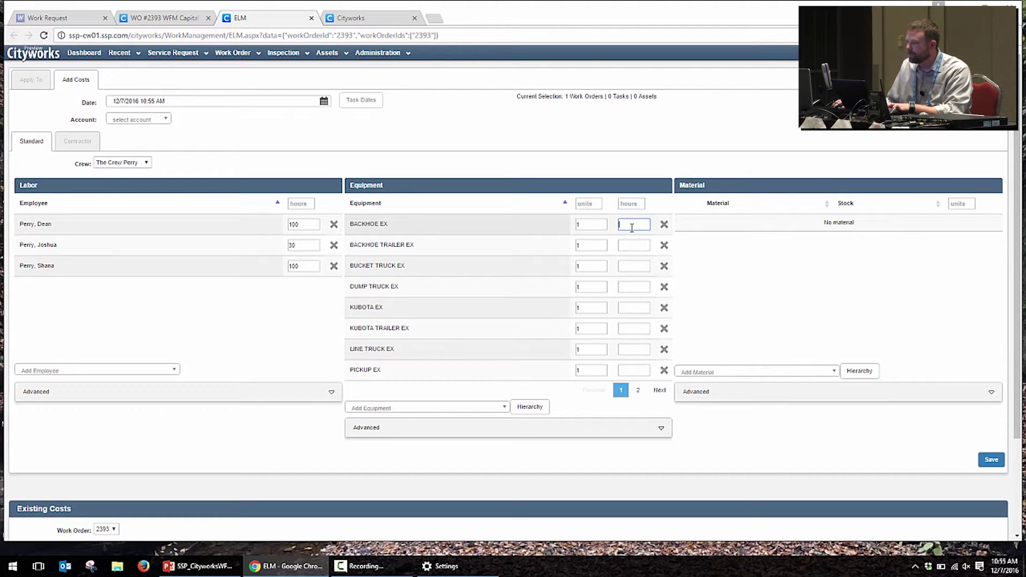
left_click(633, 245)
type("20")
left_click(633, 266)
type("20")
left_click(634, 287)
type("20")
left_click(634, 308)
type("20")
left_click(635, 330)
type("20")
left_click(634, 350)
type("20")
left_click(636, 371)
left_click(638, 390)
Step: Enter 20 hours for the second-page vehicles, save the costs and close ELM
left_click(638, 225)
type("20")
left_click(634, 245)
type("20")
left_click(634, 266)
type("20")
left_click(634, 287)
type("20")
left_click(987, 424)
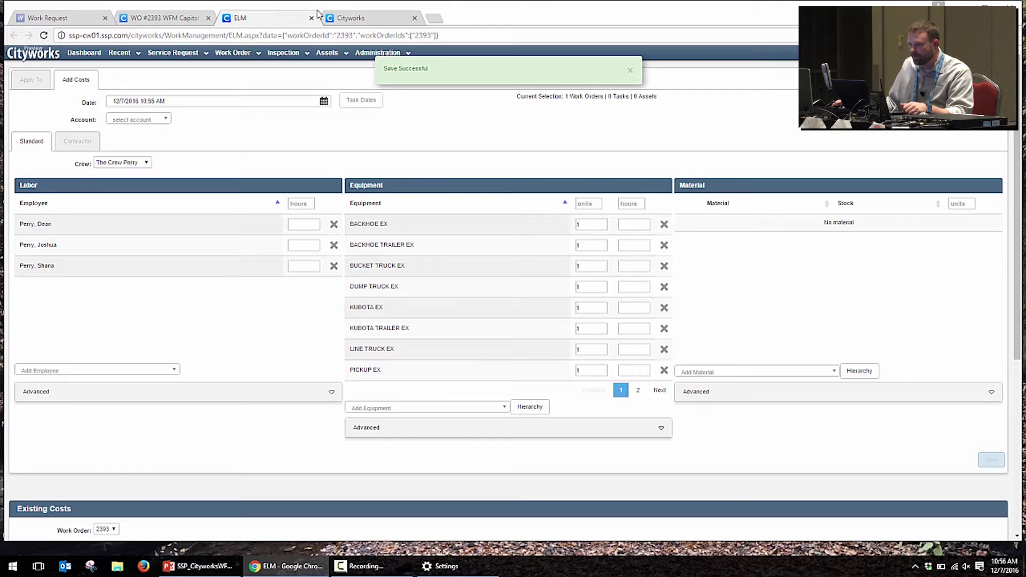
left_click(310, 18)
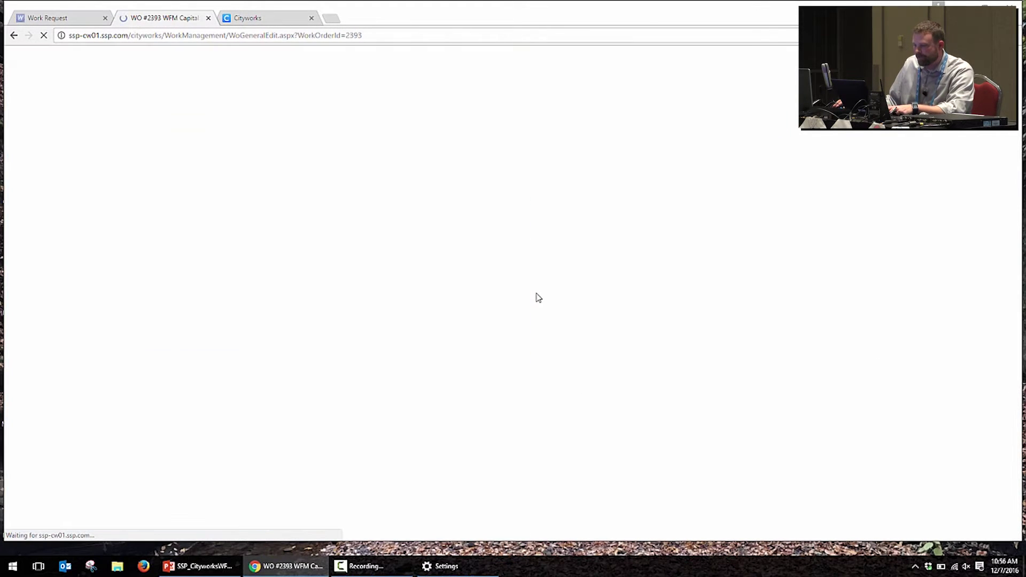
Step: Check the updated Labor and Equipment costs, then bring up work order 2393's Cost Summary
scroll(254, 314, "down", 5)
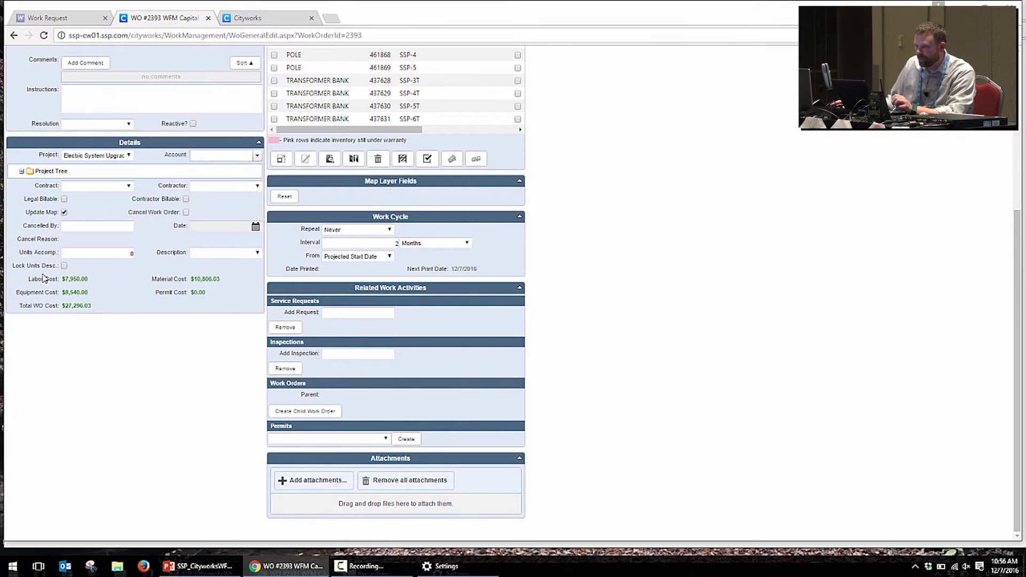
scroll(99, 320, "up", 5)
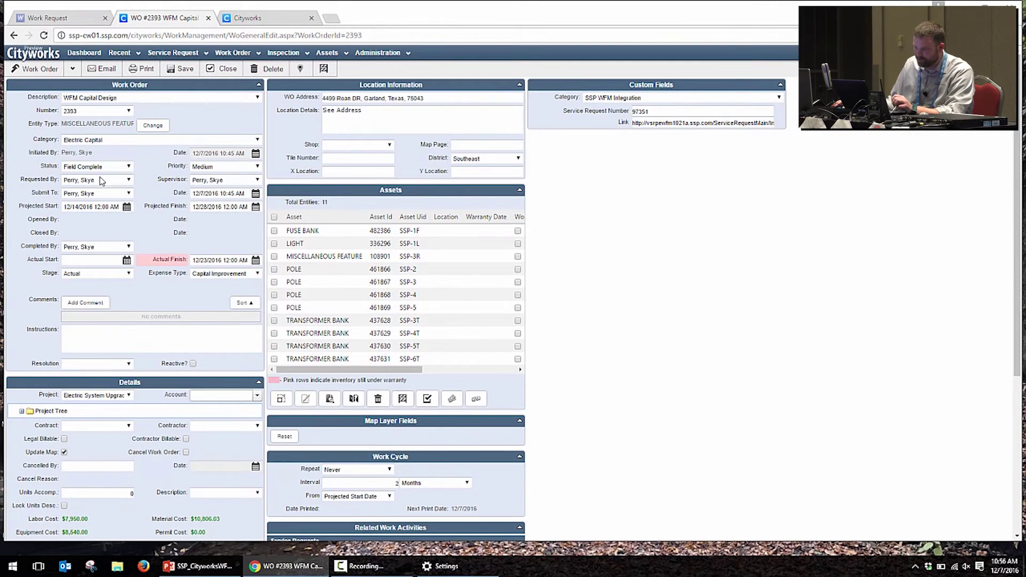
left_click(72, 68)
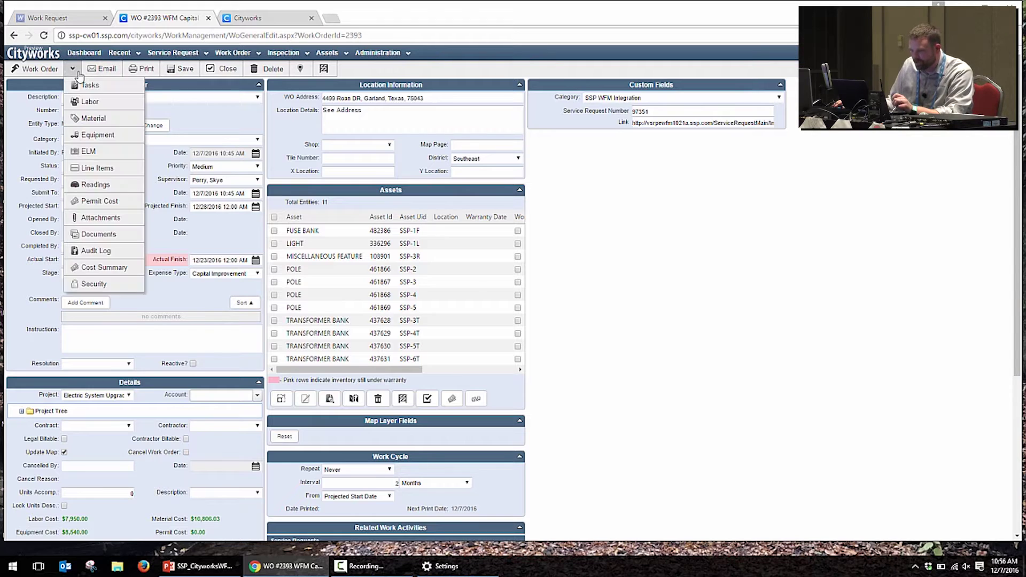
left_click(102, 267)
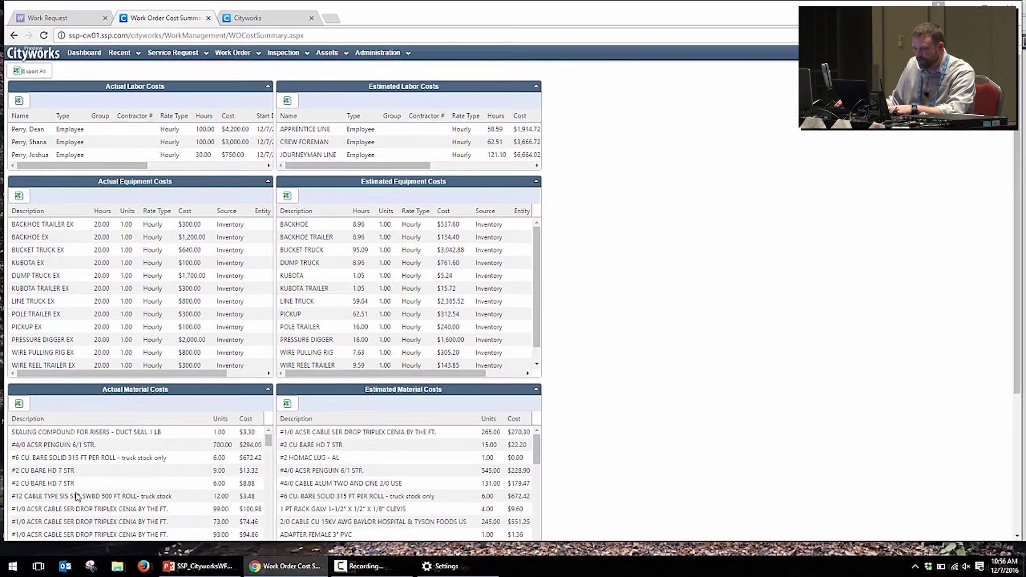
Step: Scroll to the Overall grid: $27,296.03 actual costs against the $32,615.97 estimate
scroll(171, 488, "down", 10)
scroll(204, 300, "down", 3)
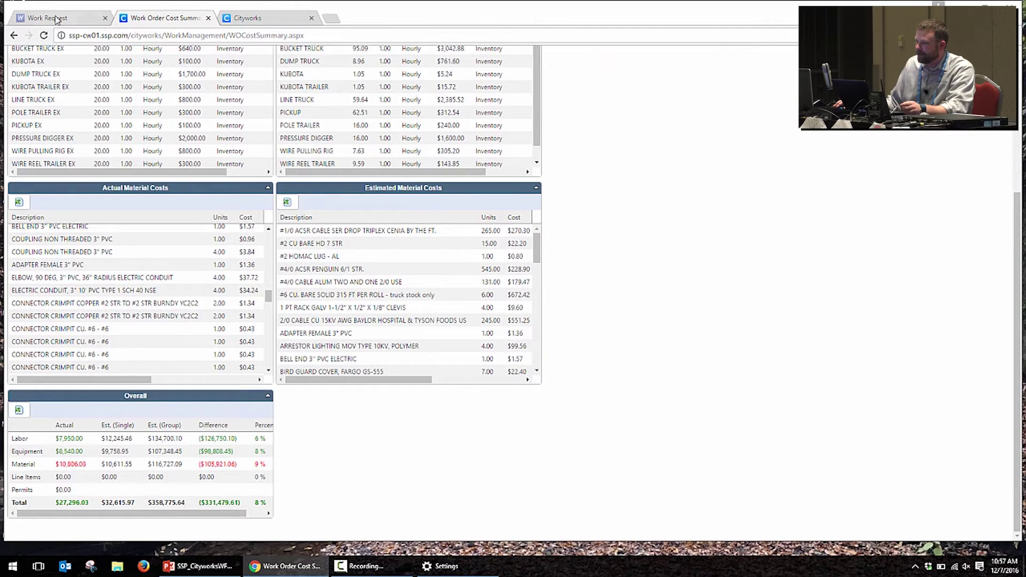
left_click(53, 17)
Step: Run the Close Job task on the work request, then present the Demo slide full-screen in PowerPoint
scroll(367, 209, "up", 6)
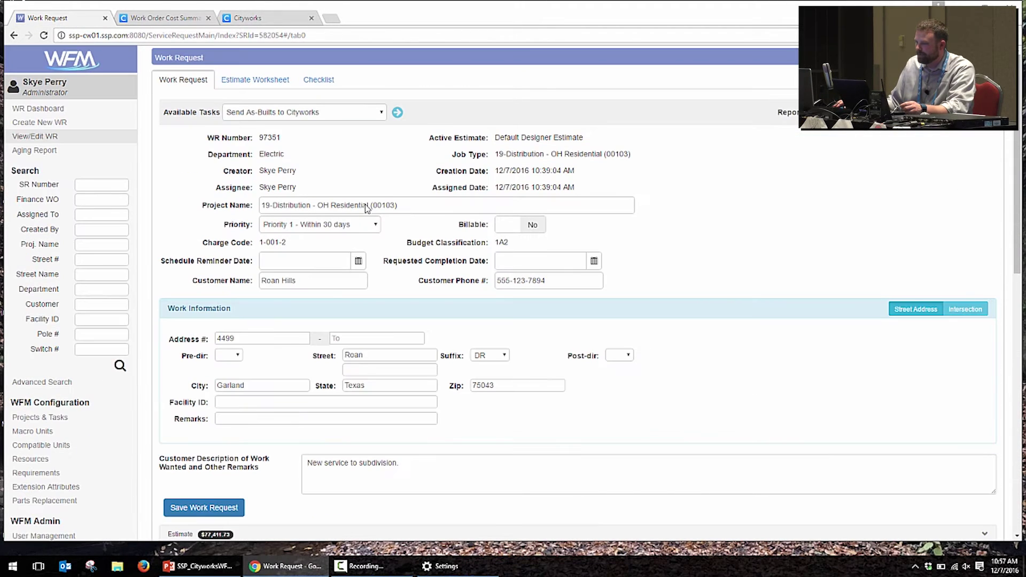
left_click(354, 115)
left_click(299, 179)
left_click(301, 114)
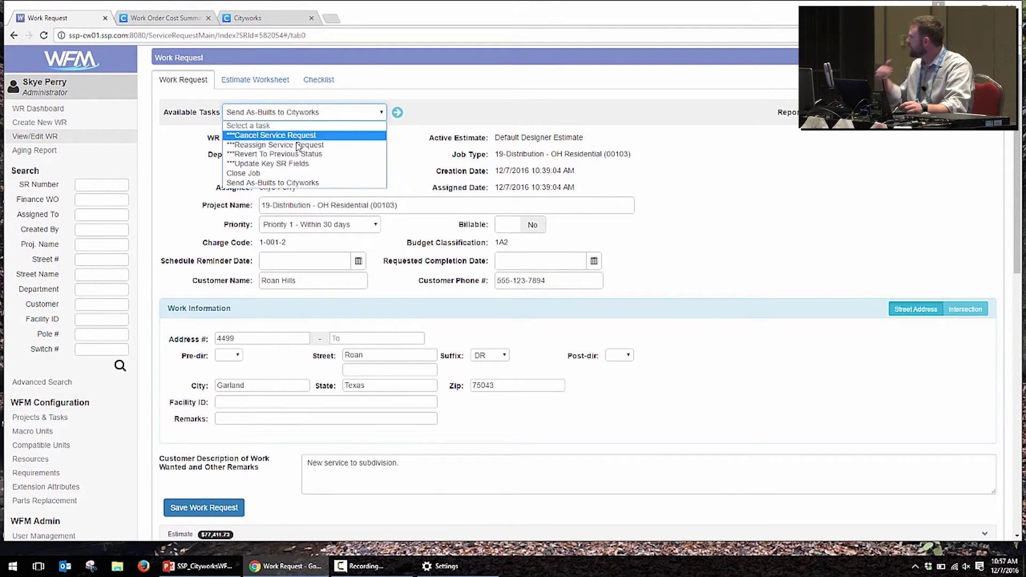
left_click(315, 171)
left_click(397, 114)
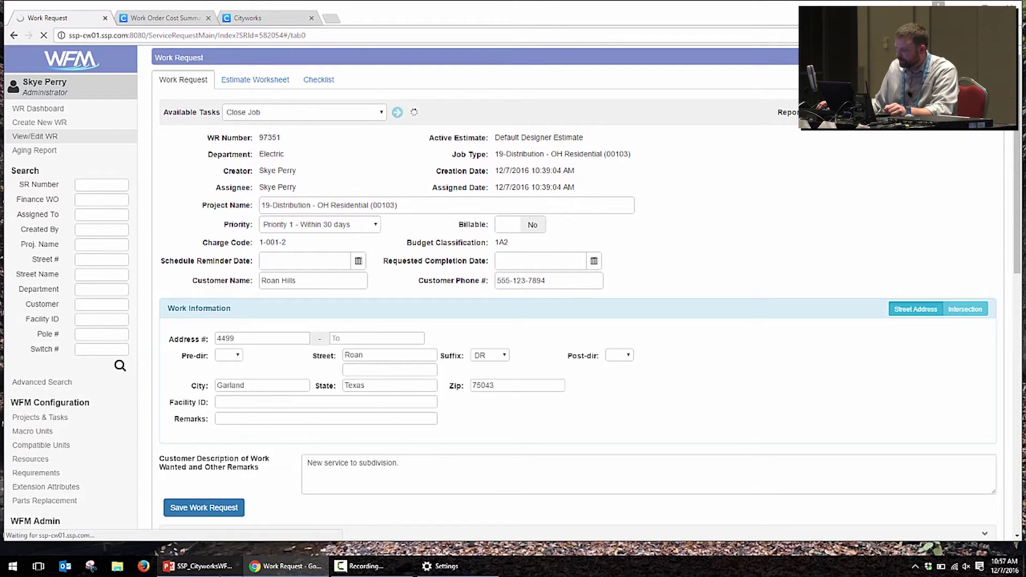
key("alt+Tab")
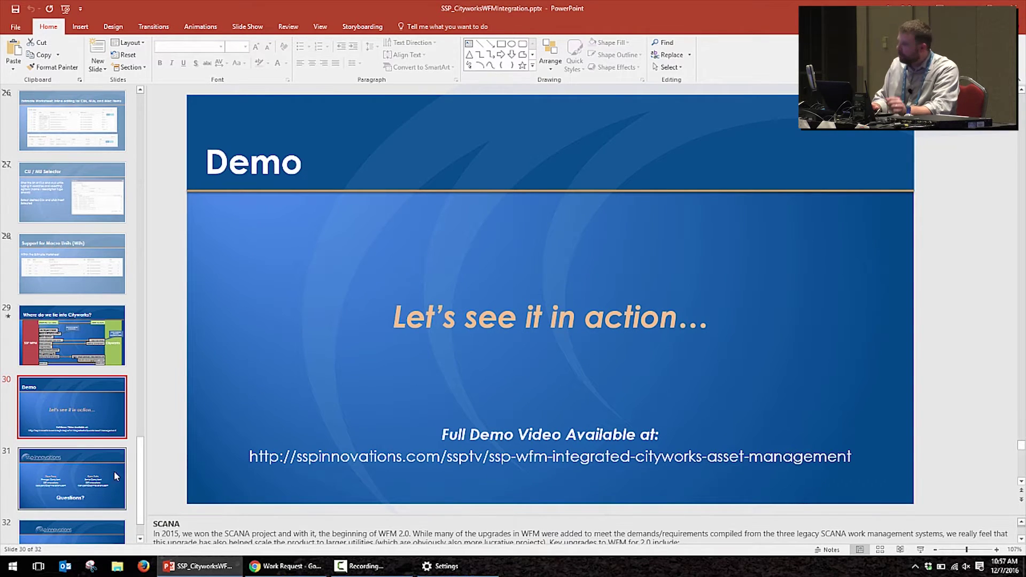
left_click(920, 549)
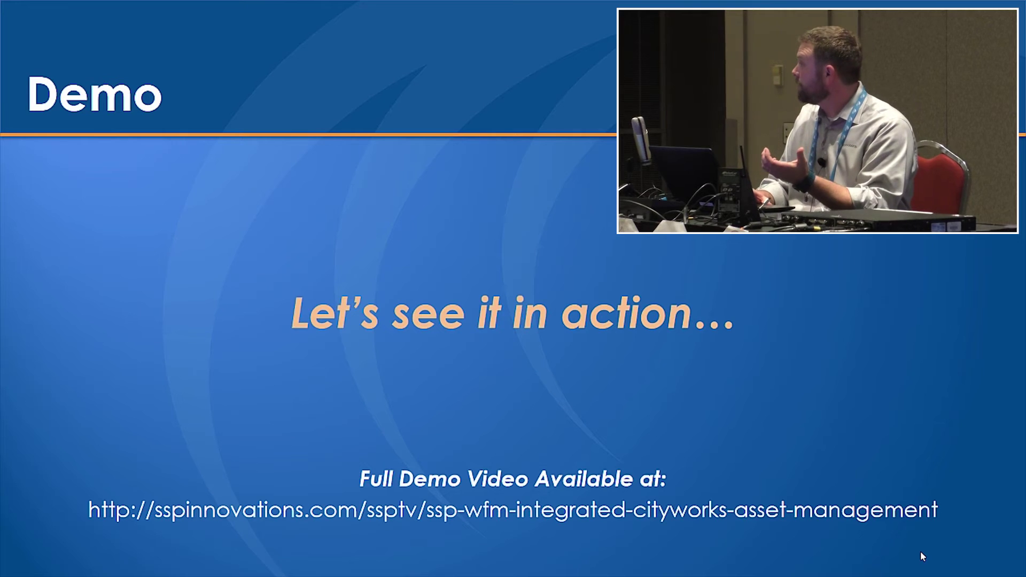